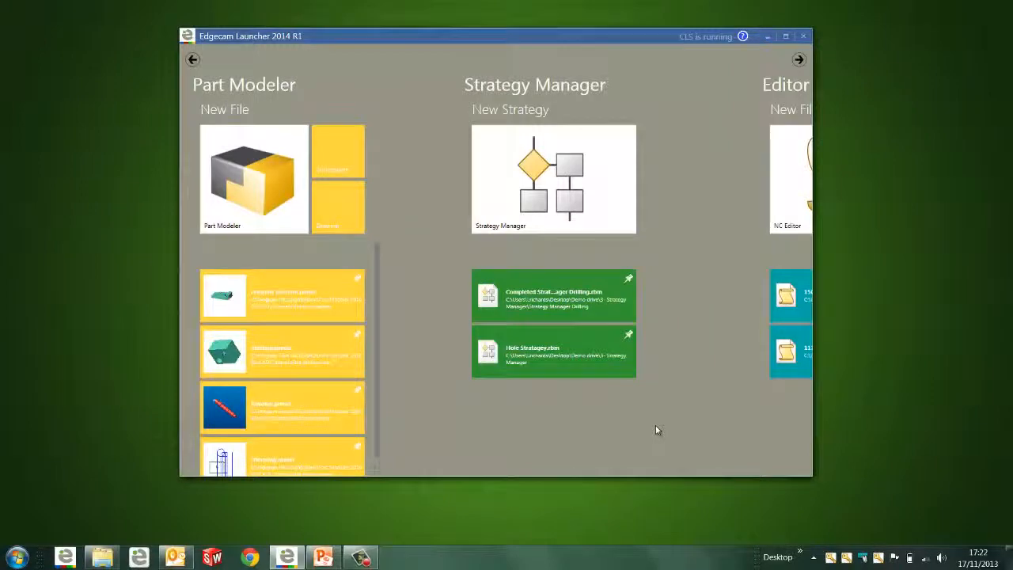
# Browse the launcher's available applications and start Edgecam Workflow
pyautogui.scroll(-3, 655, 430)
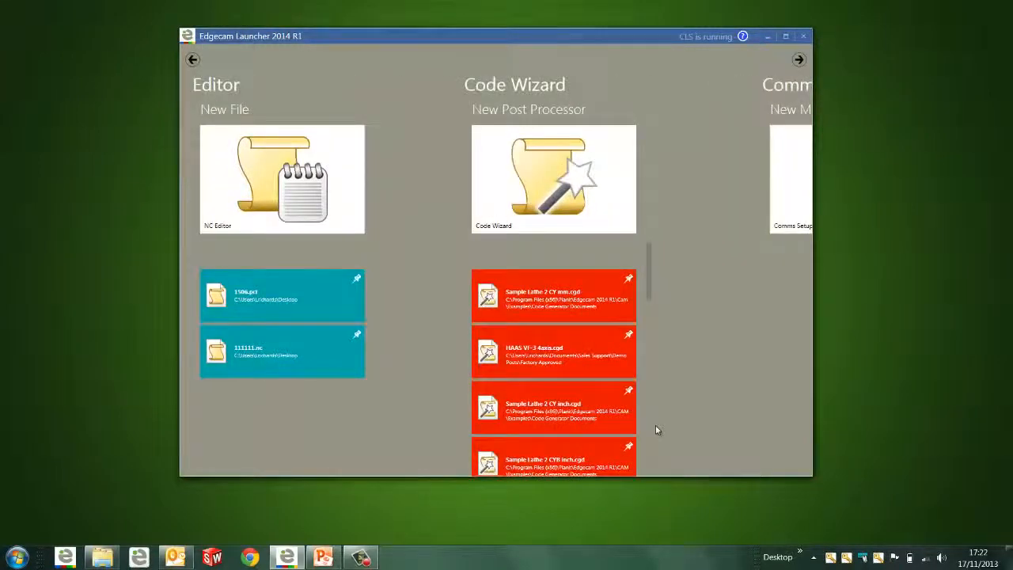
pyautogui.scroll(-3, 655, 429)
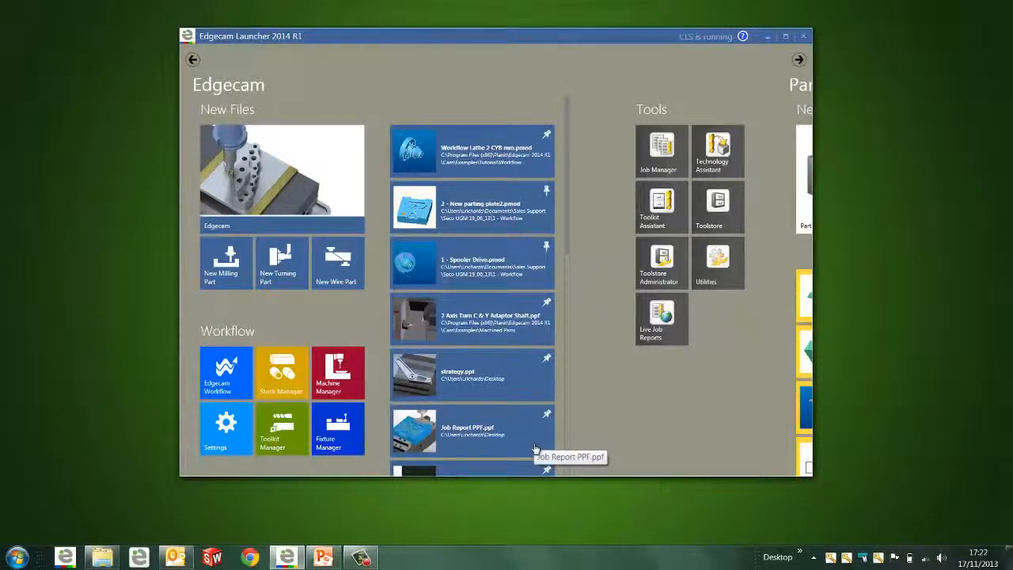
pyautogui.click(224, 383)
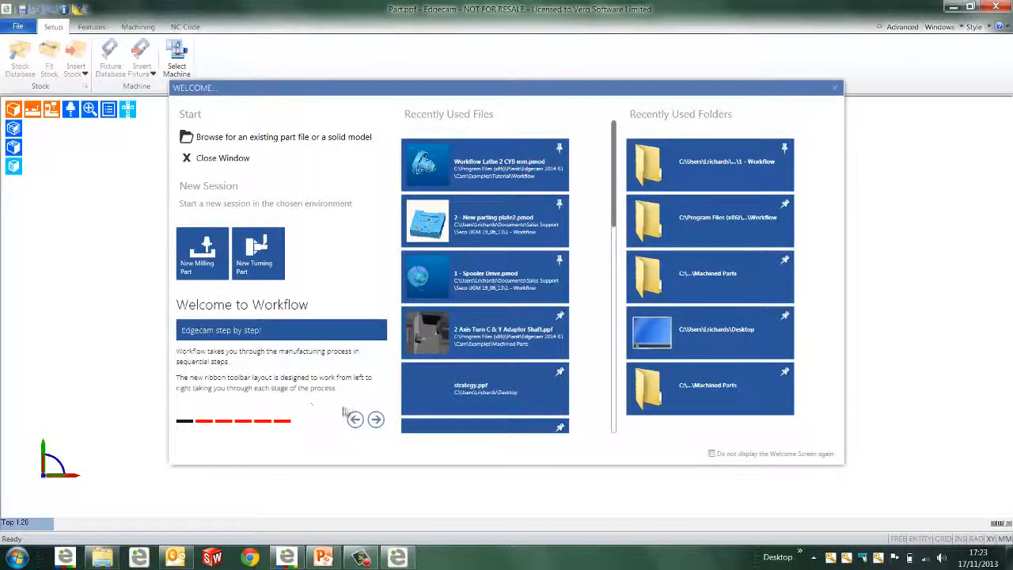
# Page through the workflow introduction and open the recently used solid model Workflow Lathe 2 CYB mm.pmod
pyautogui.click(375, 420)
pyautogui.click(375, 421)
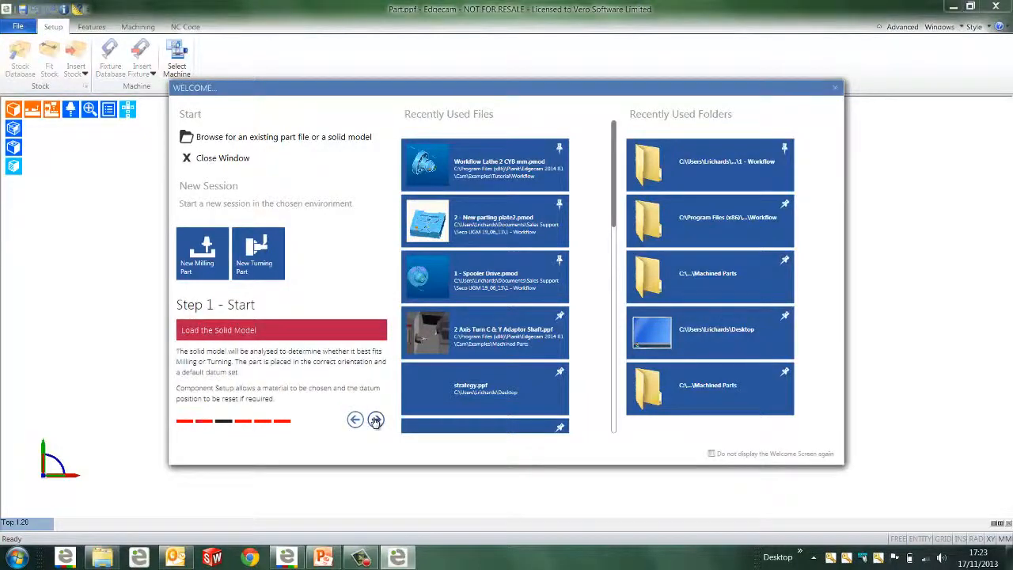
pyautogui.click(375, 420)
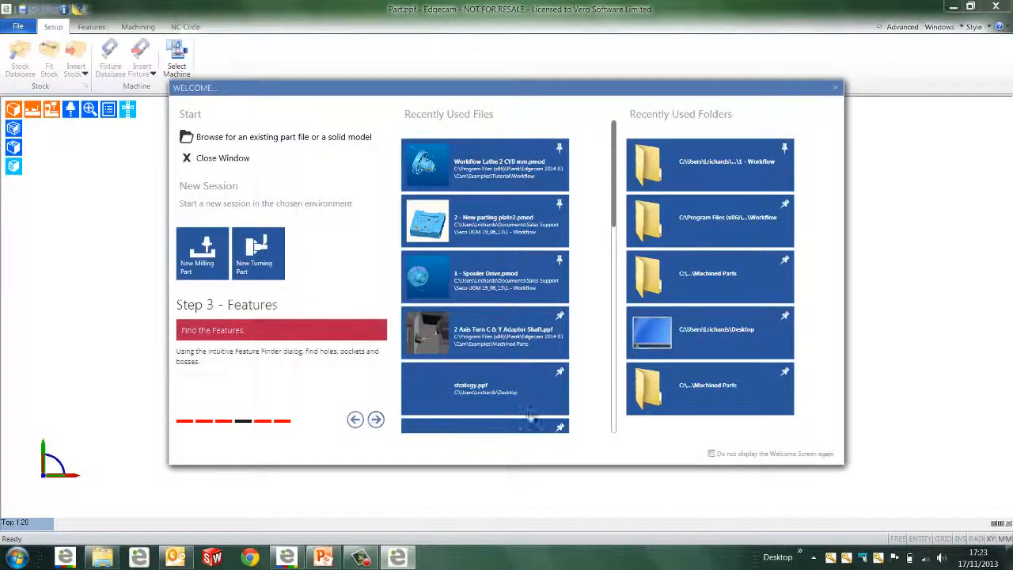
pyautogui.moveTo(616, 196)
pyautogui.mouseDown()
pyautogui.moveTo(613, 416)
pyautogui.moveTo(614, 185)
pyautogui.mouseUp()
pyautogui.click(461, 154)
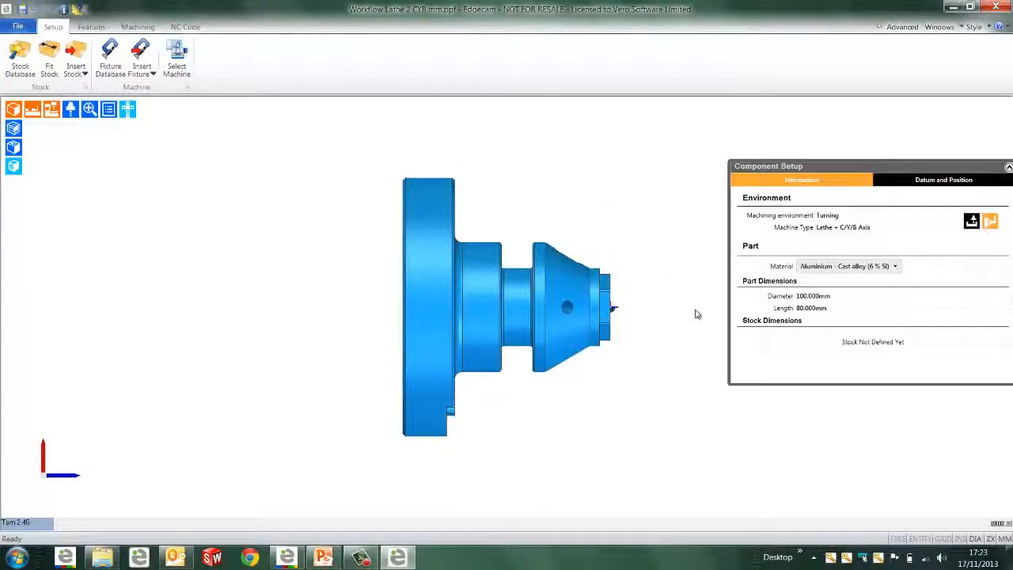
# Rotate the part 180 degrees about its C axis in 45-degree steps using the datum and position settings
pyautogui.moveTo(694, 310); pyautogui.dragTo(532, 344, button='middle')
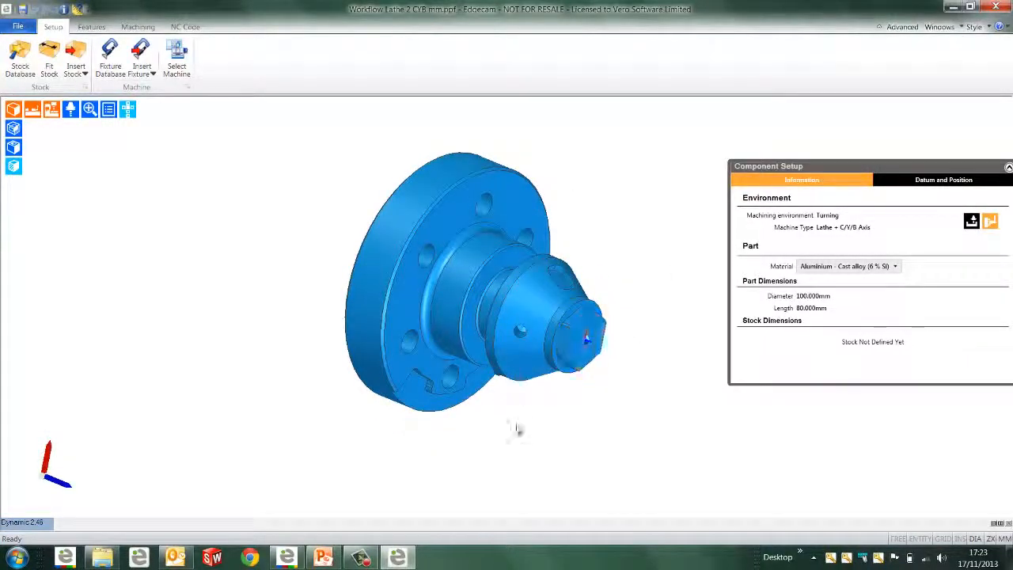
pyautogui.click(944, 182)
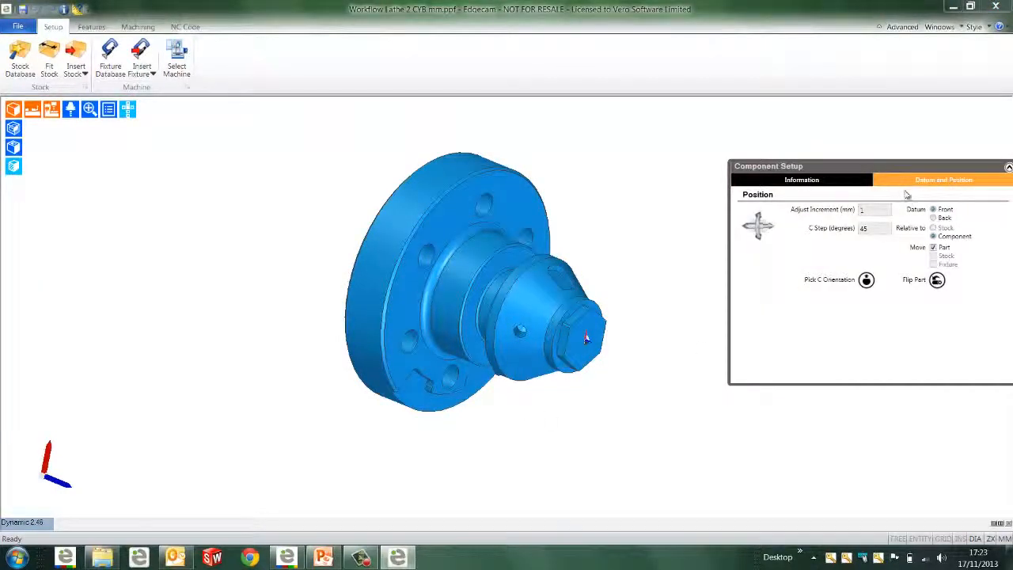
pyautogui.click(887, 229)
pyautogui.click(758, 215)
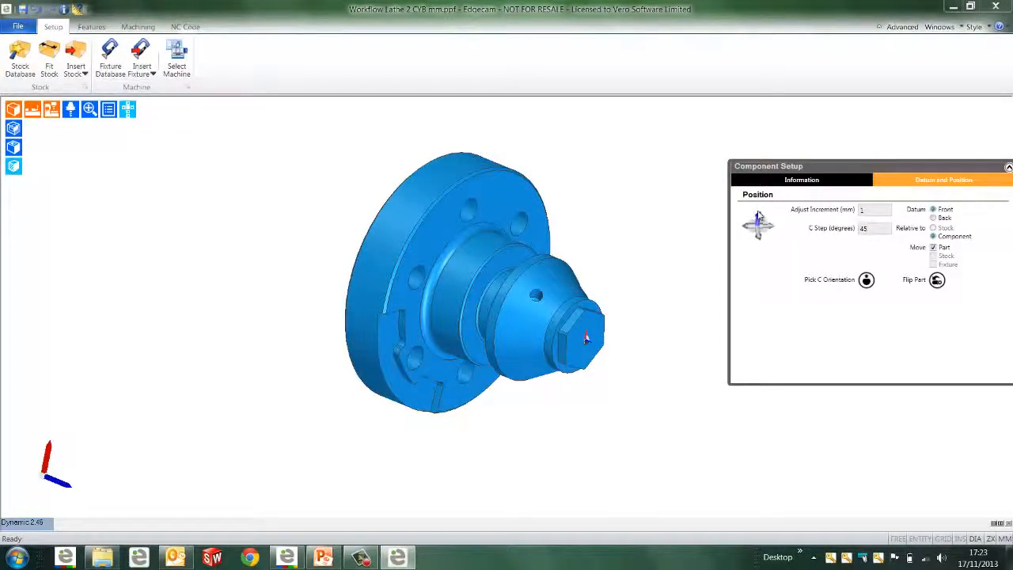
pyautogui.click(758, 215)
pyautogui.click(758, 215)
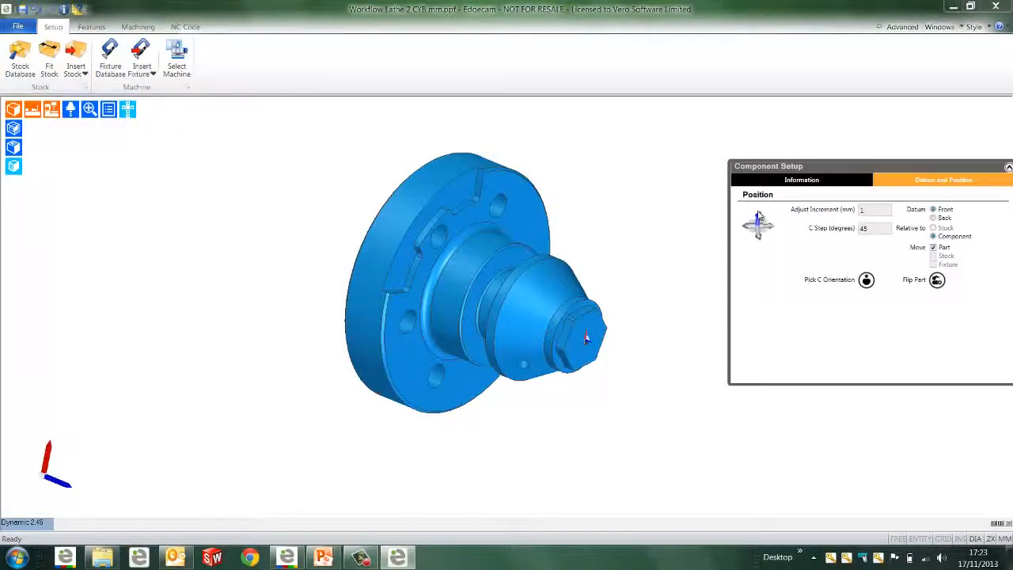
pyautogui.click(758, 215)
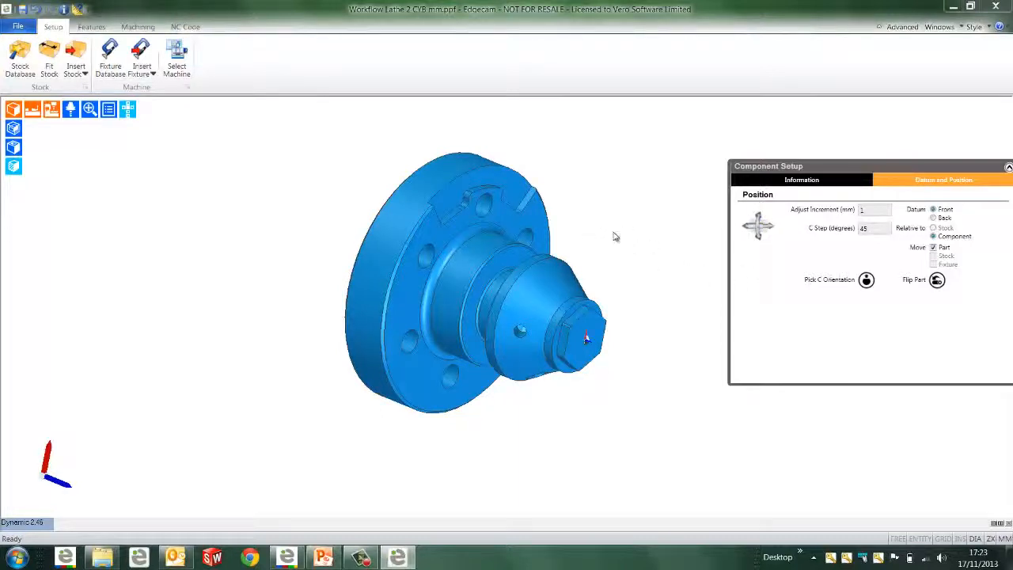
# Define the part's C orientation from the inner face of the uppermost bolt hole in the flange
pyautogui.click(867, 281)
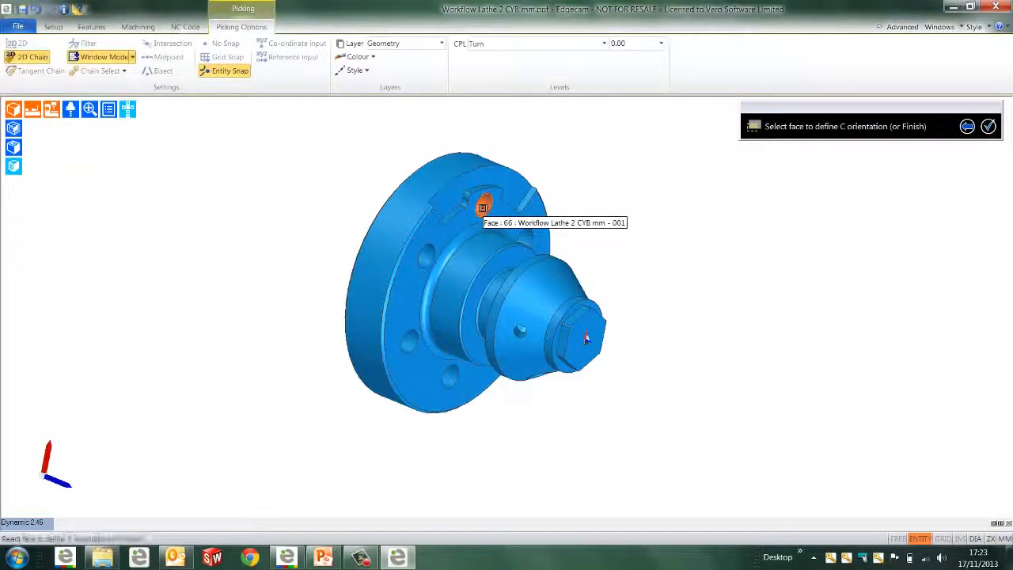
pyautogui.click(482, 207)
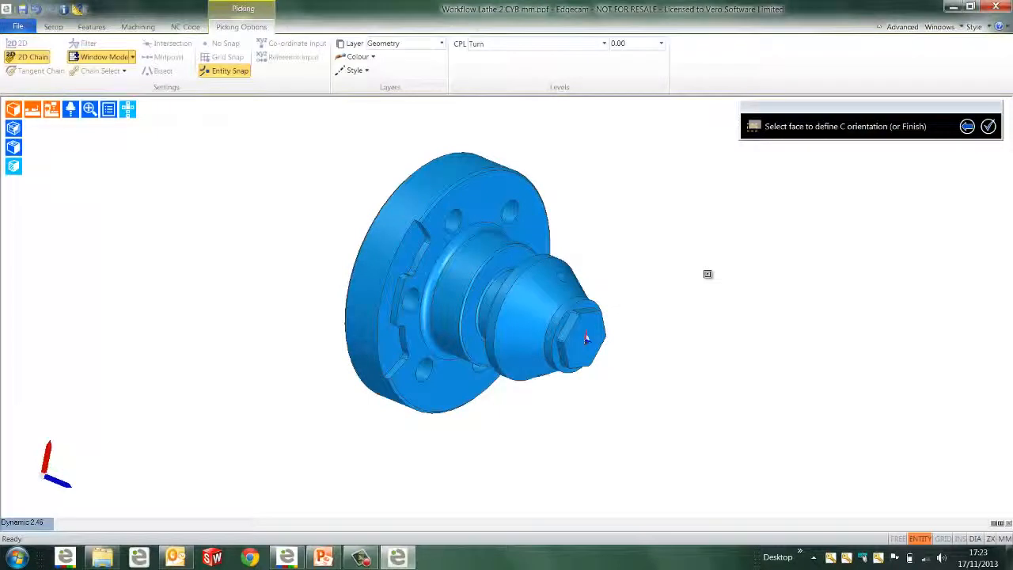
pyautogui.rightClick(708, 275)
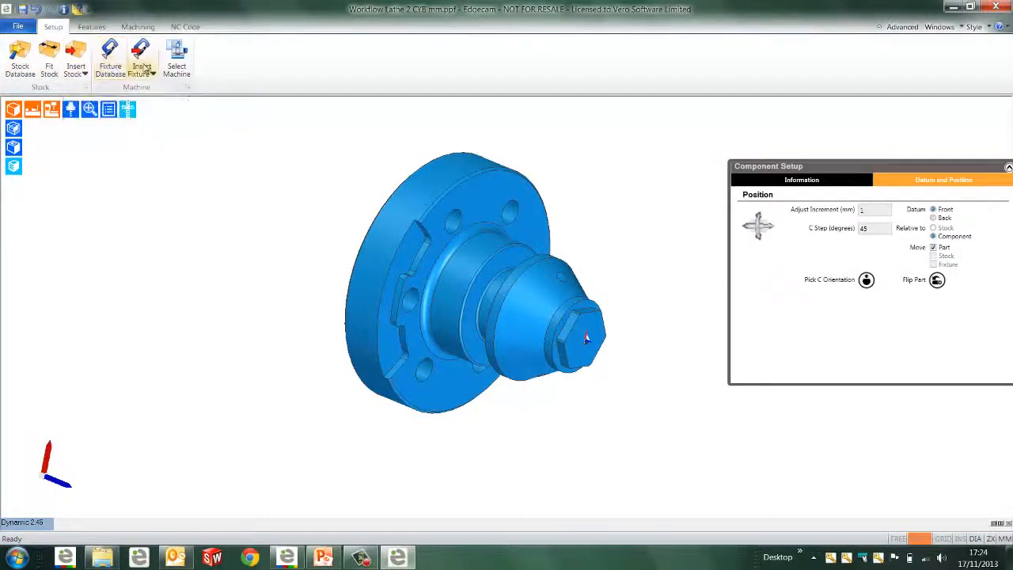
# Fit cylindrical stock with a 1 mm front face offset and a 20 mm back face offset, and display it shaded
pyautogui.click(49, 70)
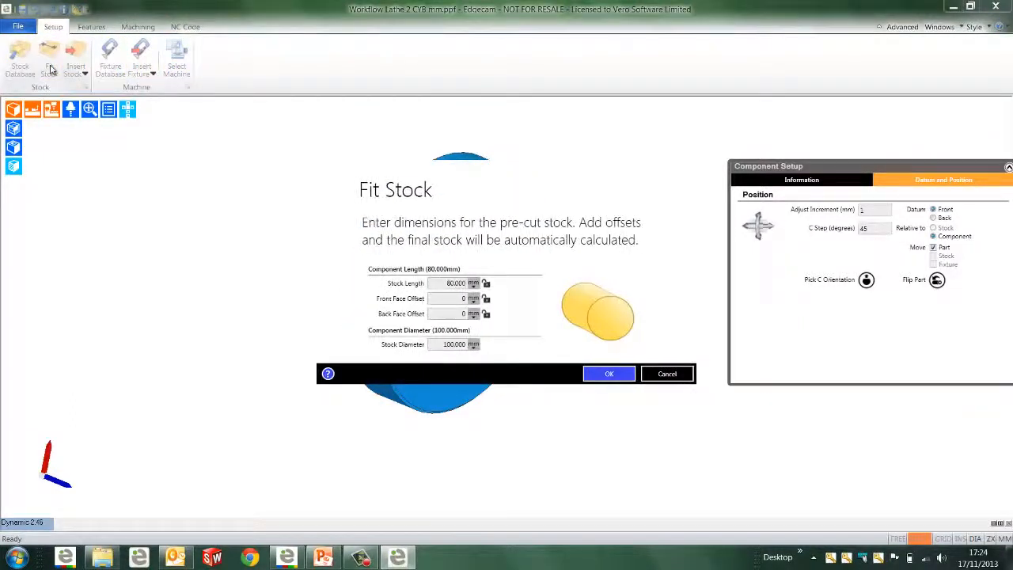
pyautogui.click(444, 284)
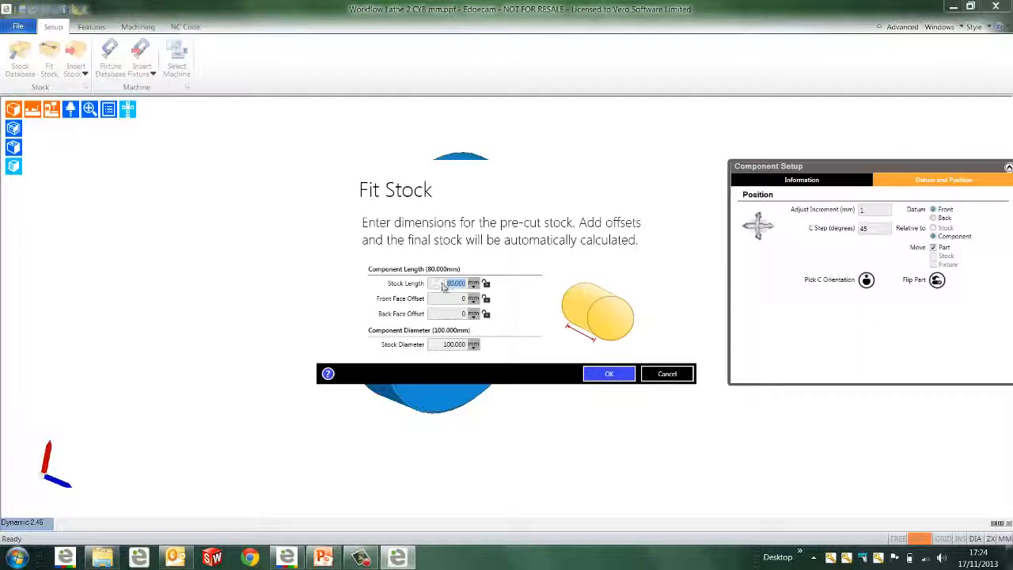
pyautogui.click(460, 298)
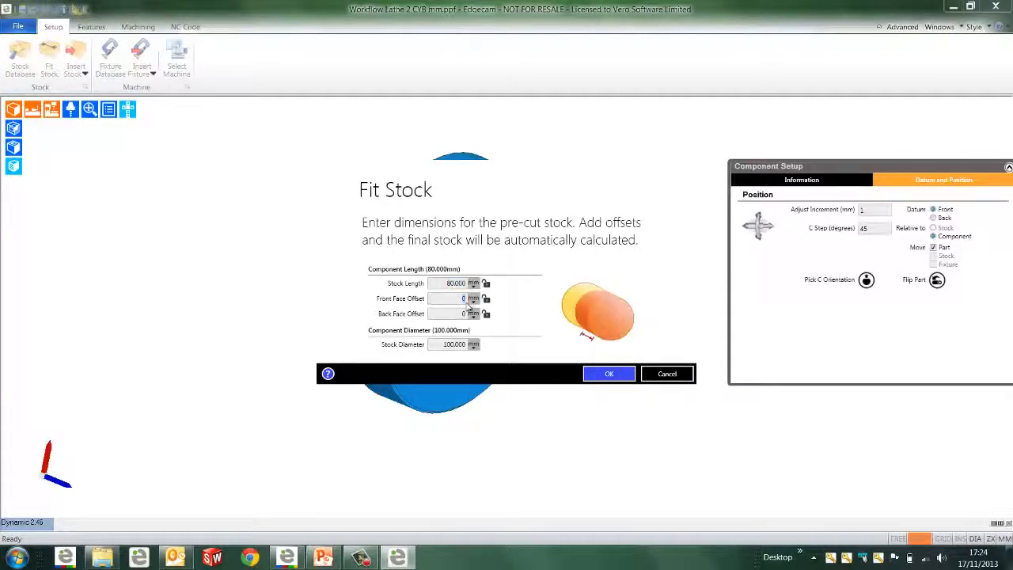
pyautogui.write('1')
pyautogui.click(463, 315)
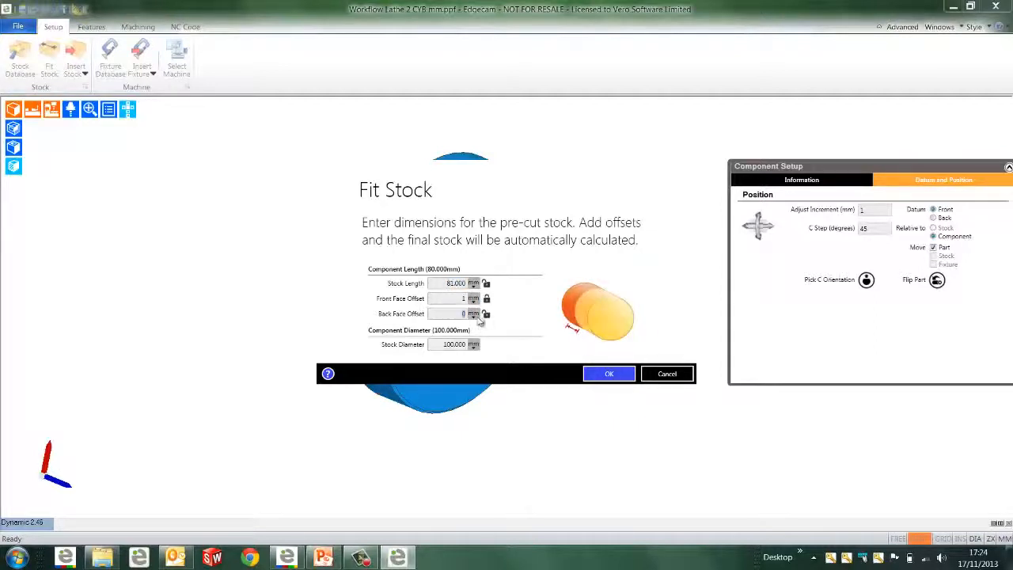
pyautogui.write('20')
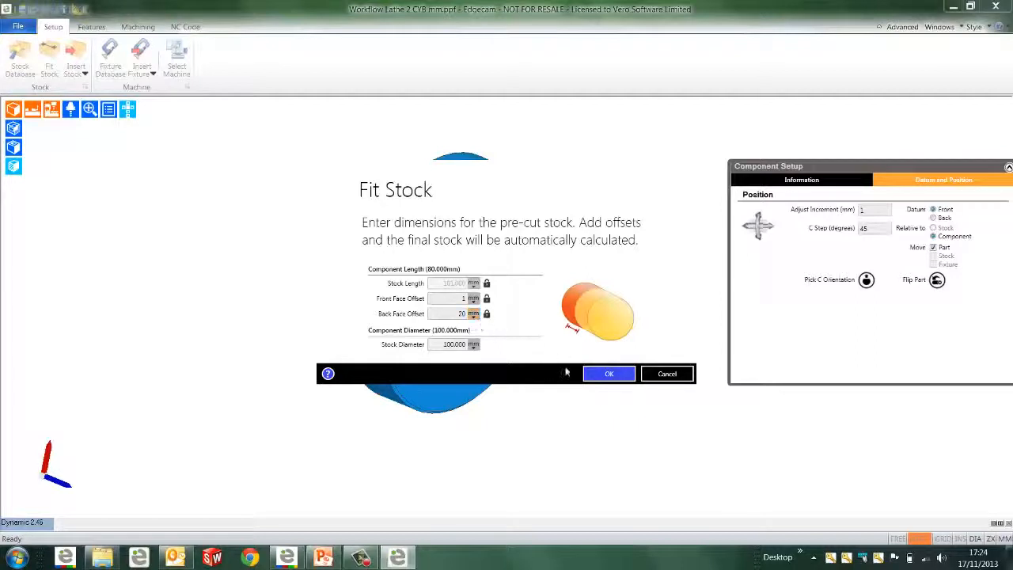
pyautogui.click(599, 374)
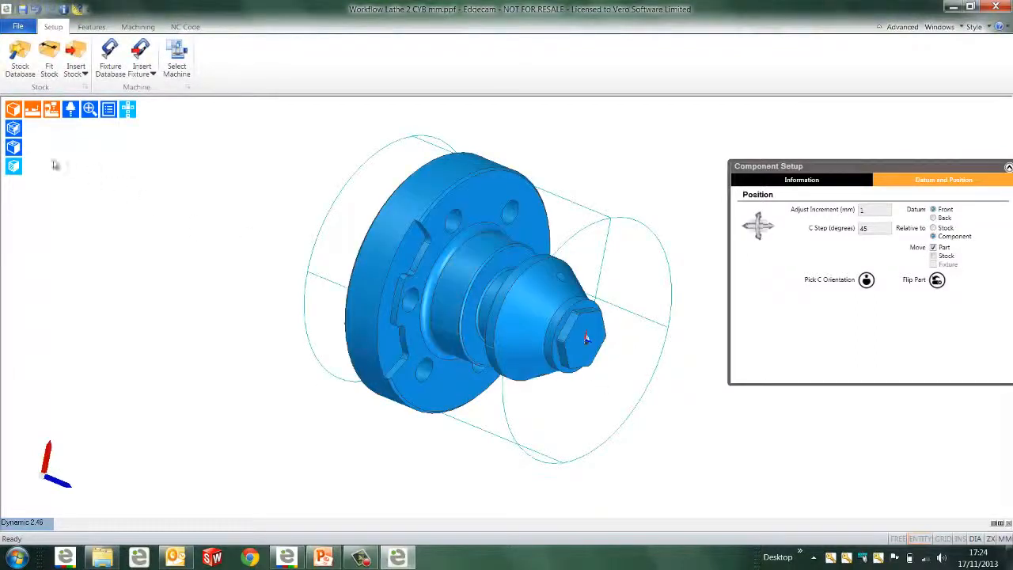
pyautogui.click(13, 128)
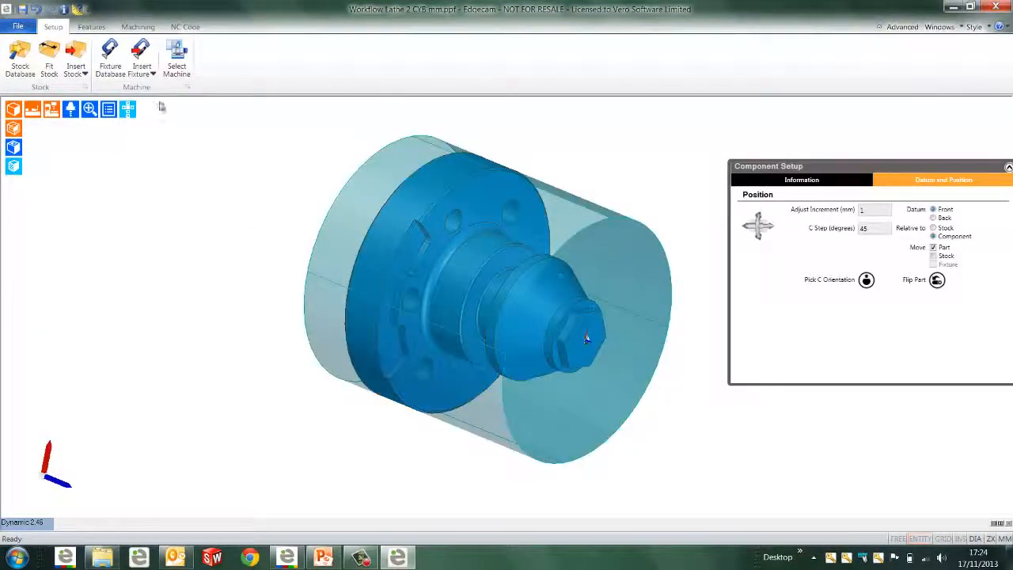
# Create a turning sequence with the Sample Lathe 2 CYB mm.tcp machine and the Workflow Lathe 2 CYB mm.123 toolkit
pyautogui.click(174, 71)
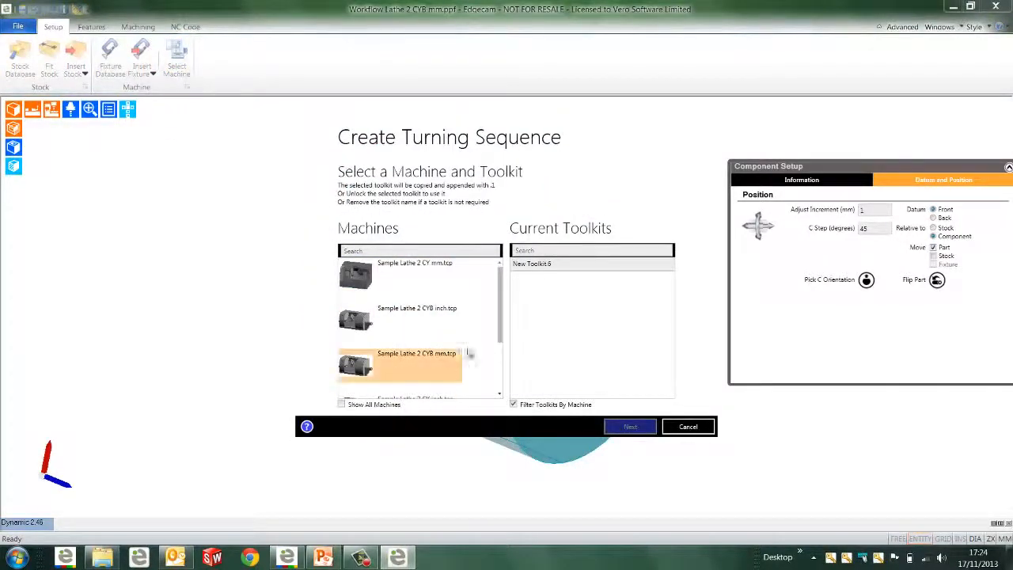
pyautogui.moveTo(500, 292)
pyautogui.mouseDown()
pyautogui.moveTo(503, 369)
pyautogui.moveTo(501, 272)
pyautogui.mouseUp()
pyautogui.click(428, 367)
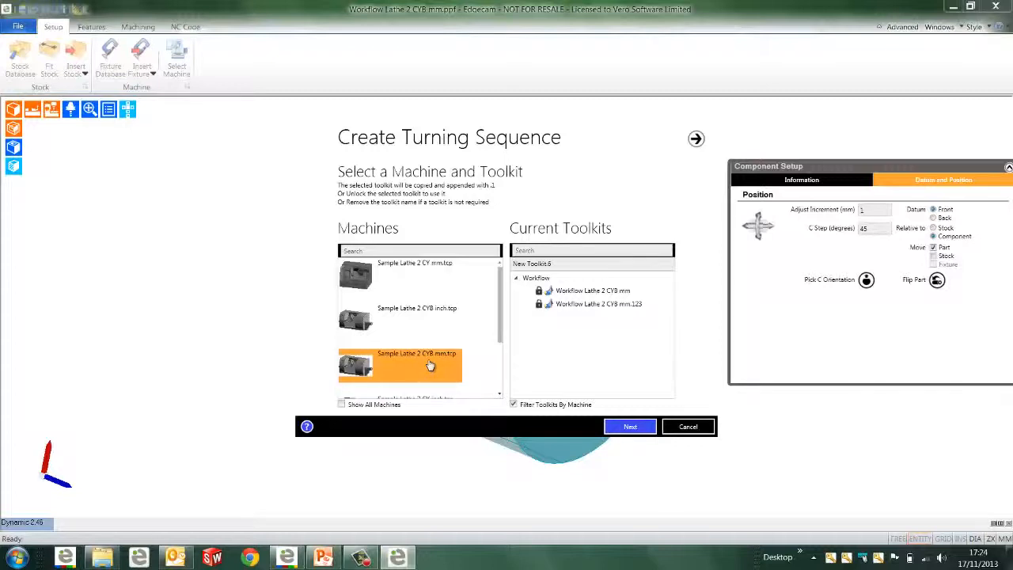
pyautogui.click(577, 308)
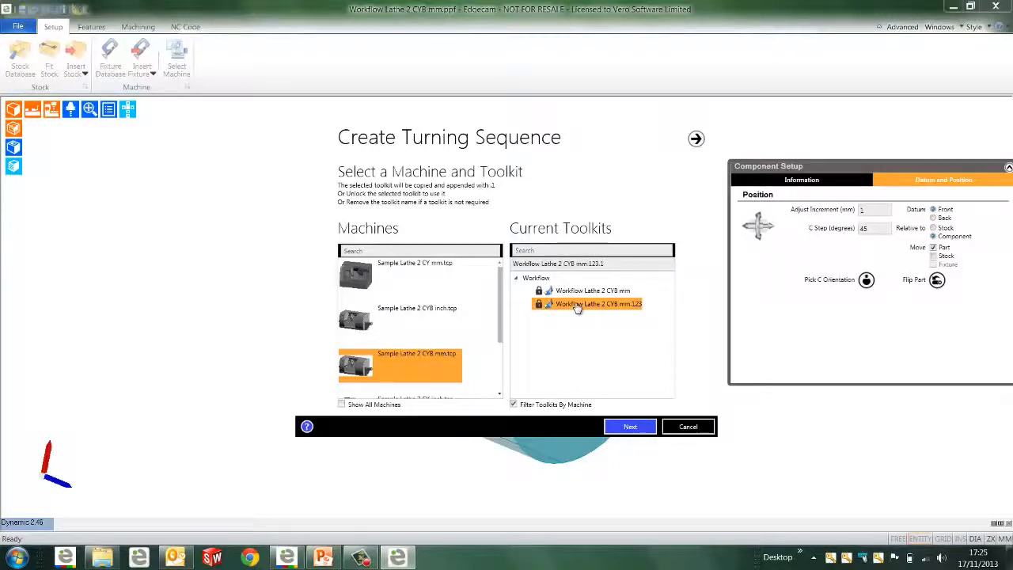
pyautogui.click(629, 428)
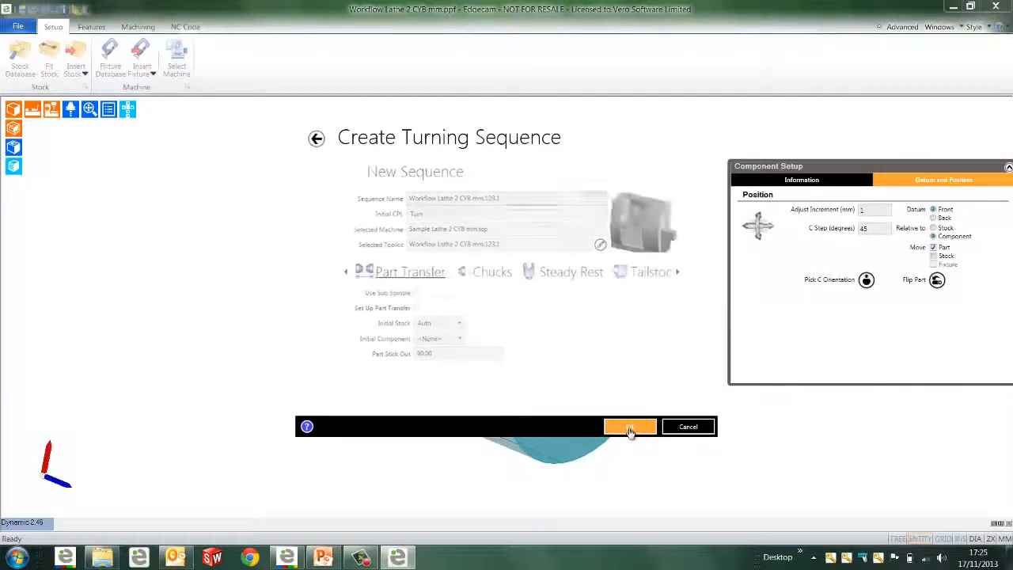
pyautogui.click(630, 428)
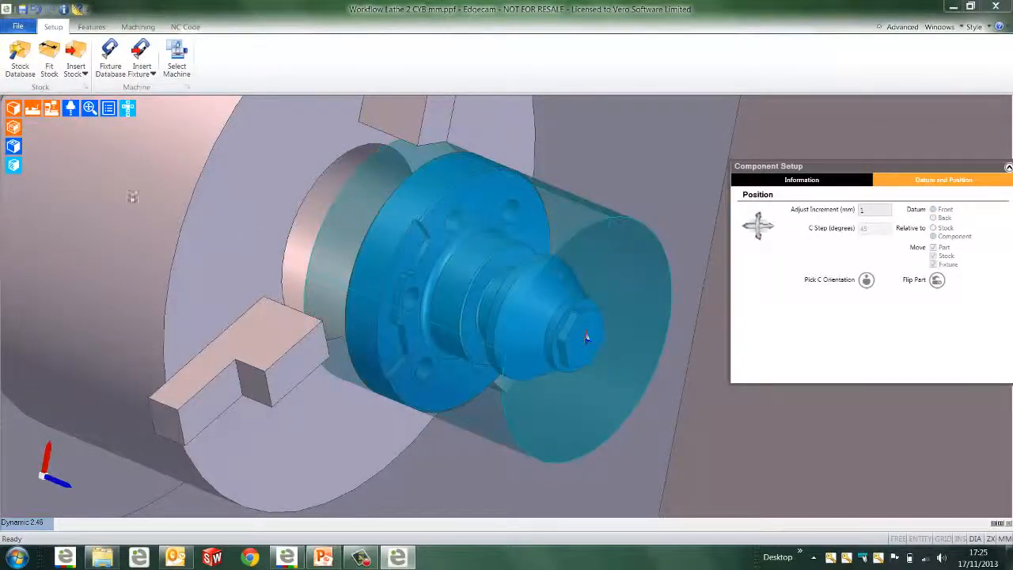
# Hide the machine and chuck graphics and run the feature finder for turning and milling features with face selection enabled
pyautogui.click(34, 113)
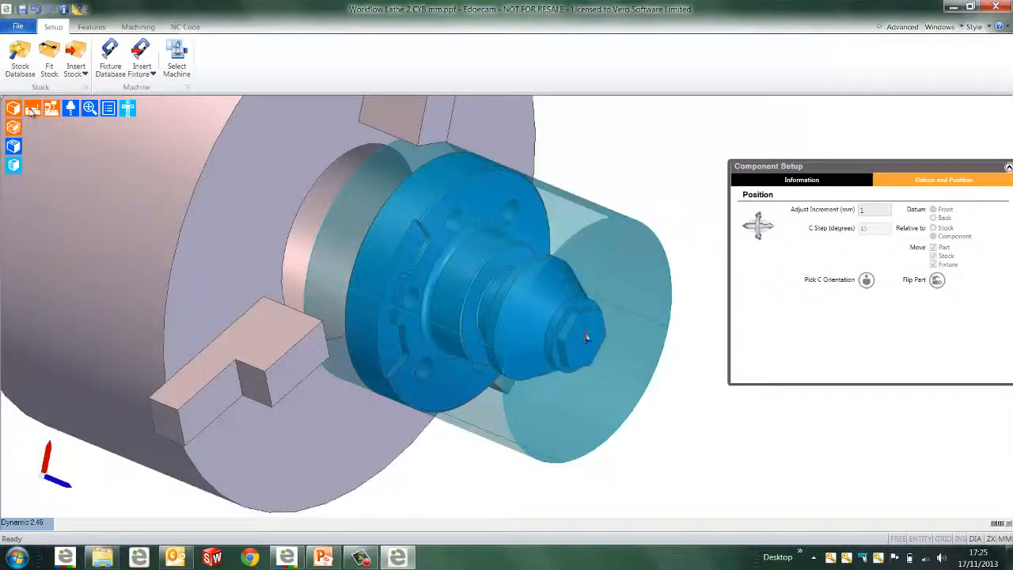
pyautogui.click(51, 109)
pyautogui.click(87, 28)
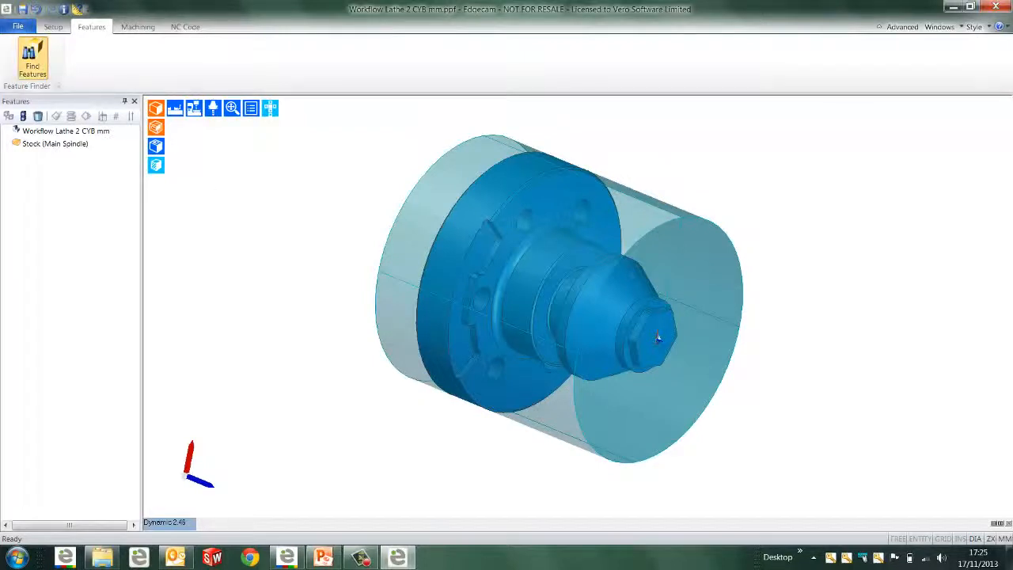
pyautogui.click(32, 59)
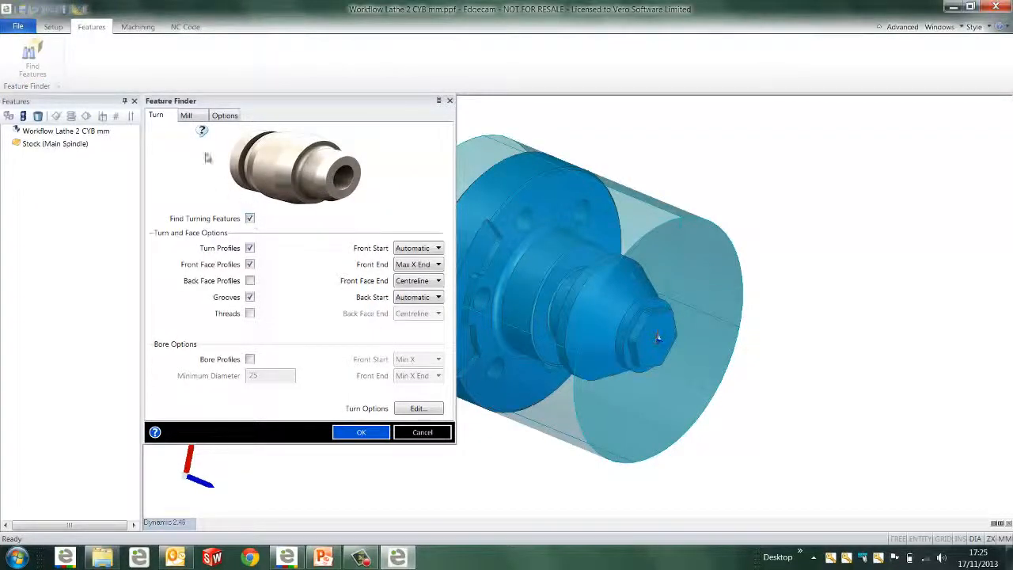
pyautogui.click(191, 119)
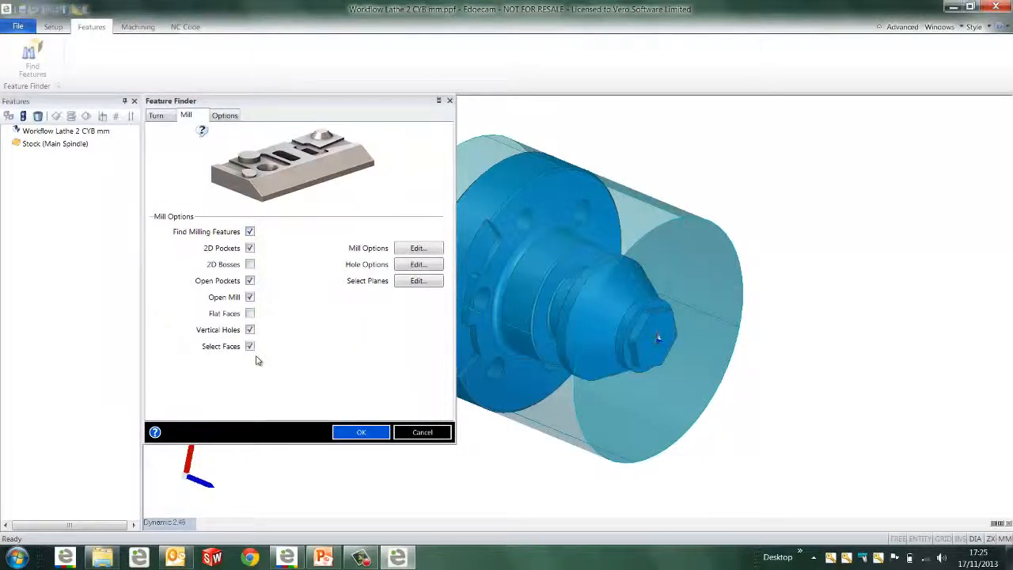
pyautogui.click(358, 432)
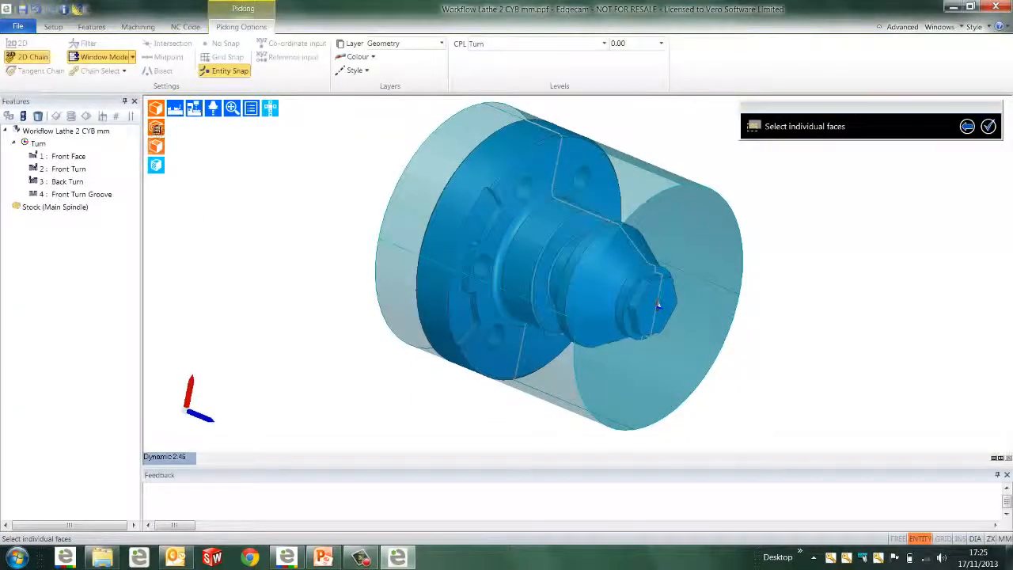
# Turn off the stock shading and add the flat pocket face on the cone to the feature search
pyautogui.click(156, 129)
pyautogui.moveTo(549, 273); pyautogui.dragTo(440, 424, button='middle')
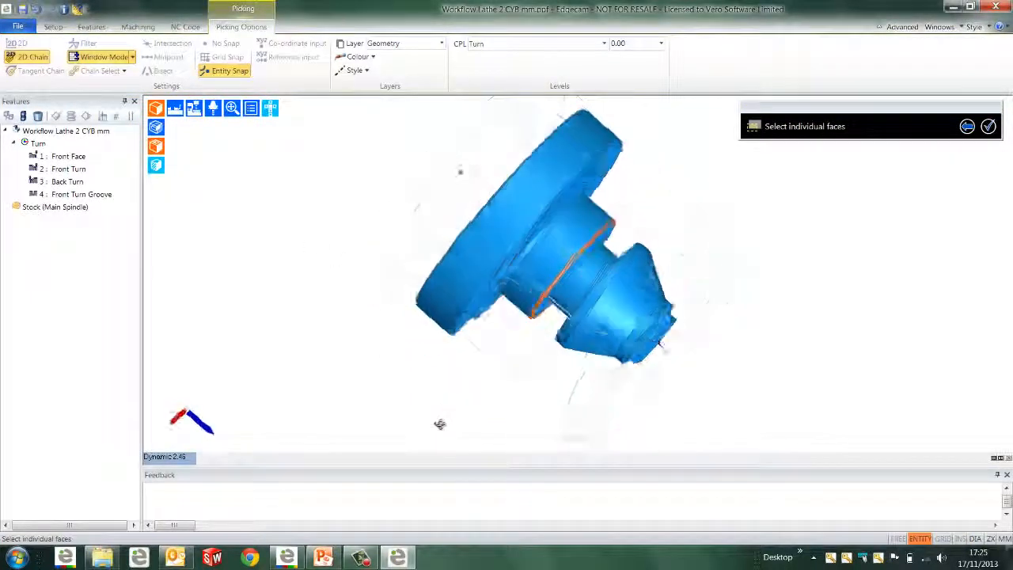
pyautogui.click(646, 277)
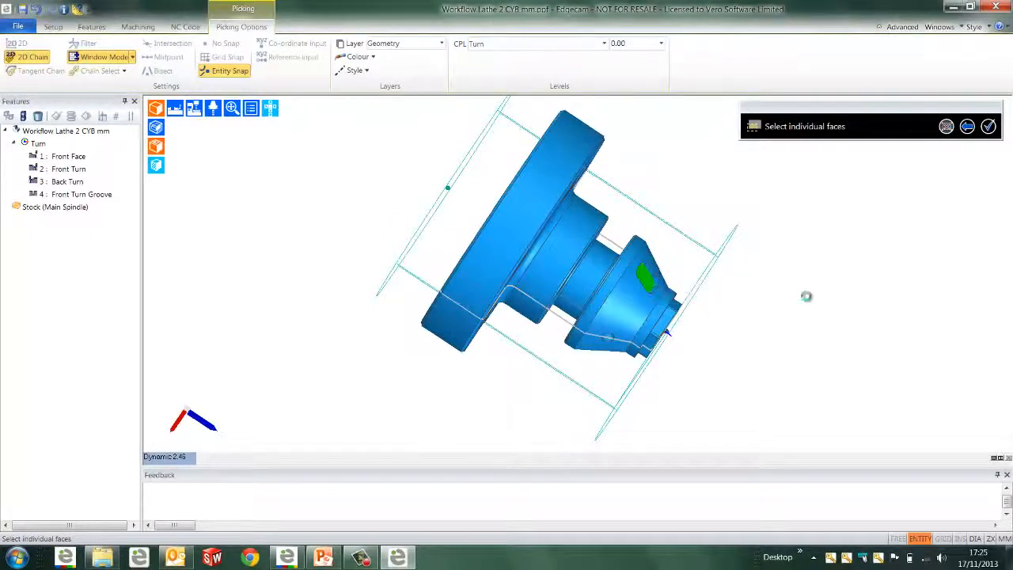
pyautogui.moveTo(694, 362); pyautogui.dragTo(622, 310, button='middle')
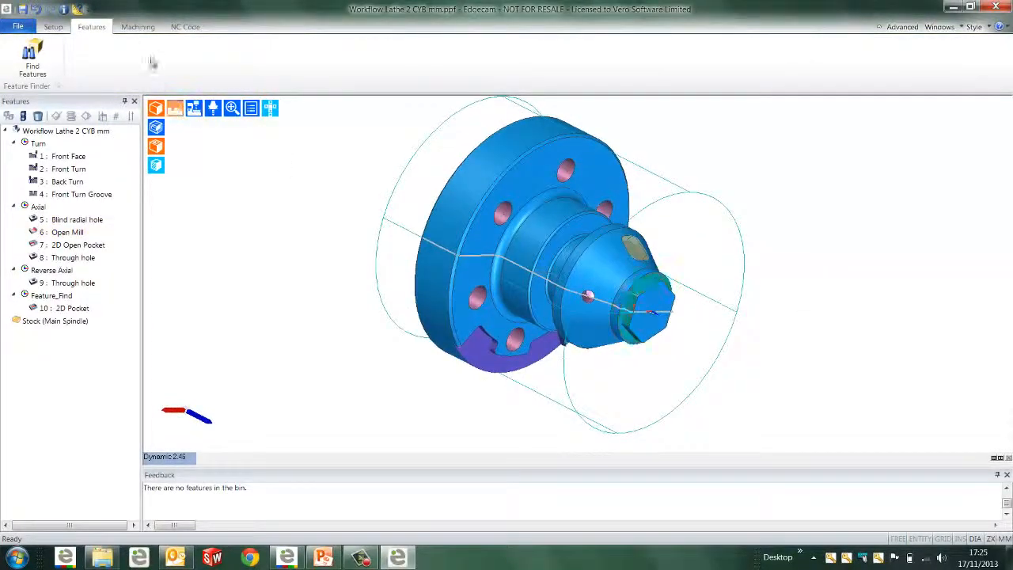
# Open the Planning Board to assign machining strategies to the found features
pyautogui.click(139, 27)
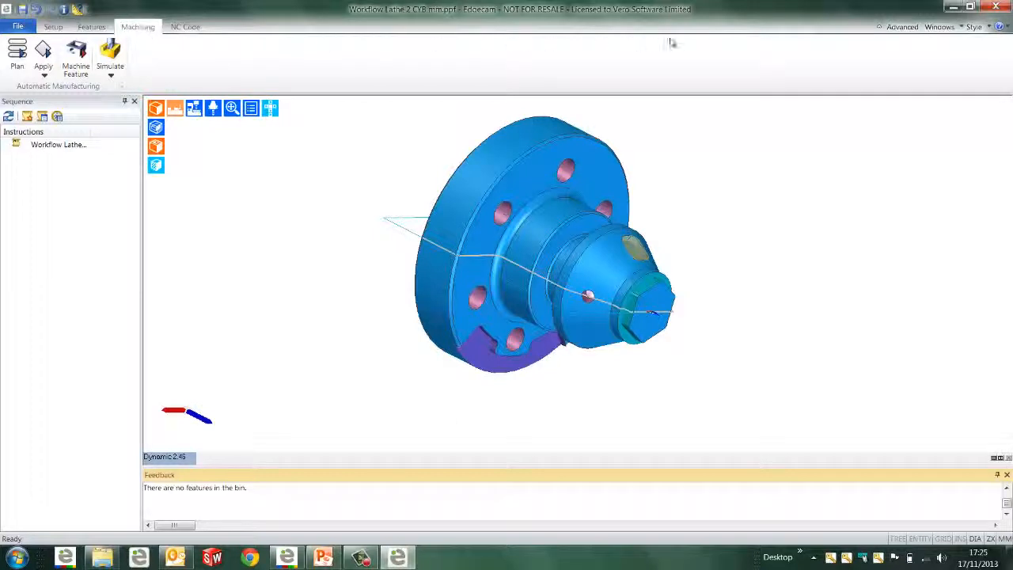
pyautogui.click(906, 30)
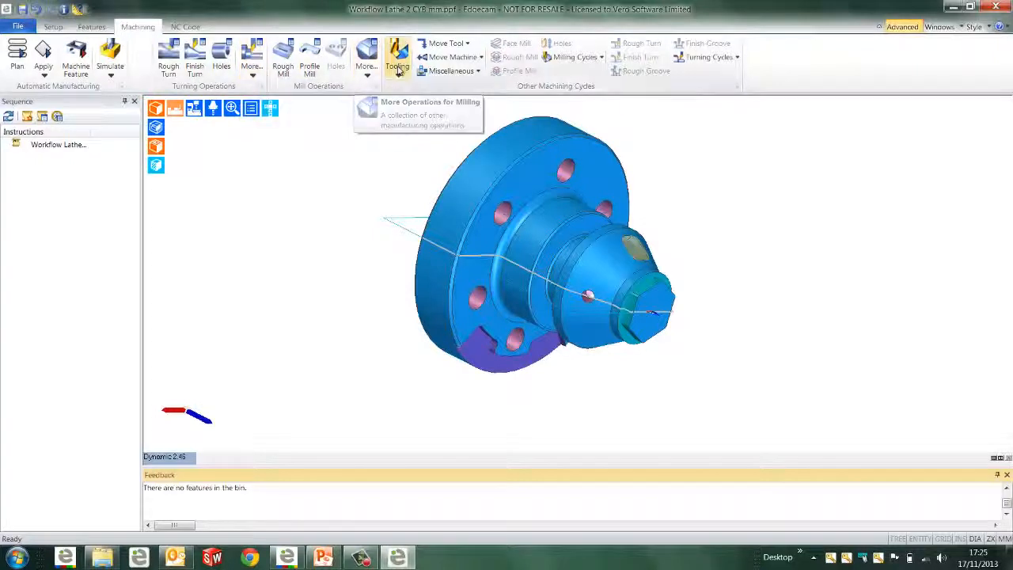
pyautogui.click(906, 29)
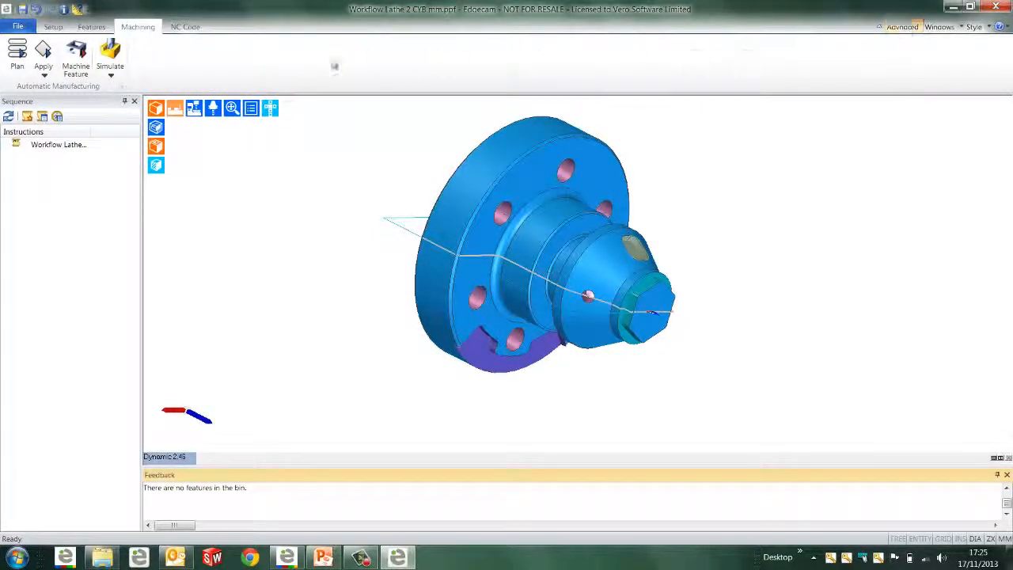
pyautogui.click(17, 67)
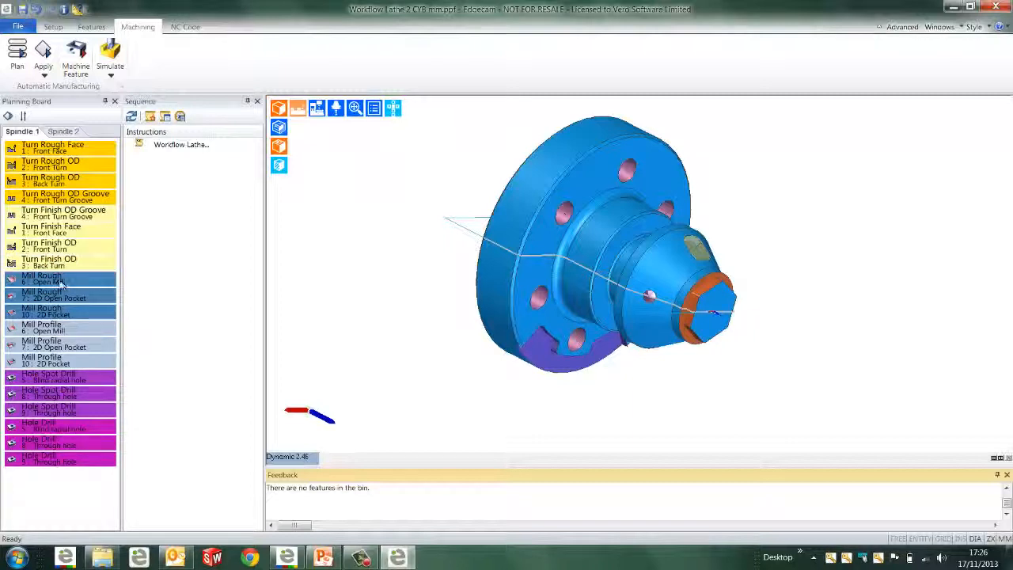
# Move the Open Mill and 2D Open Pocket roughing operations up among the finish turning operations and try to reorder the blind radial hole drilling
pyautogui.moveTo(62, 284); pyautogui.dragTo(57, 235)
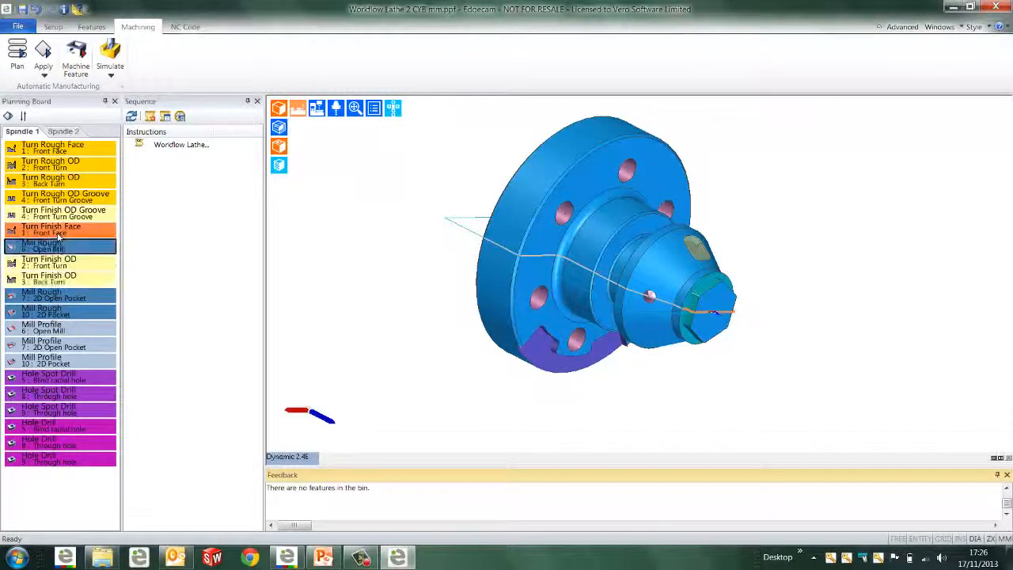
pyautogui.moveTo(60, 295); pyautogui.dragTo(63, 229)
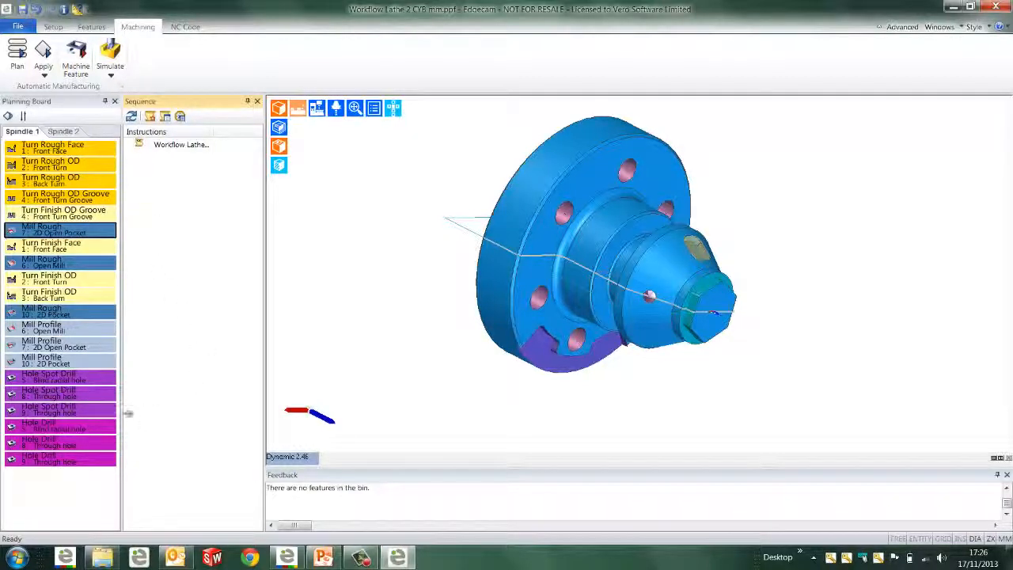
pyautogui.click(68, 425)
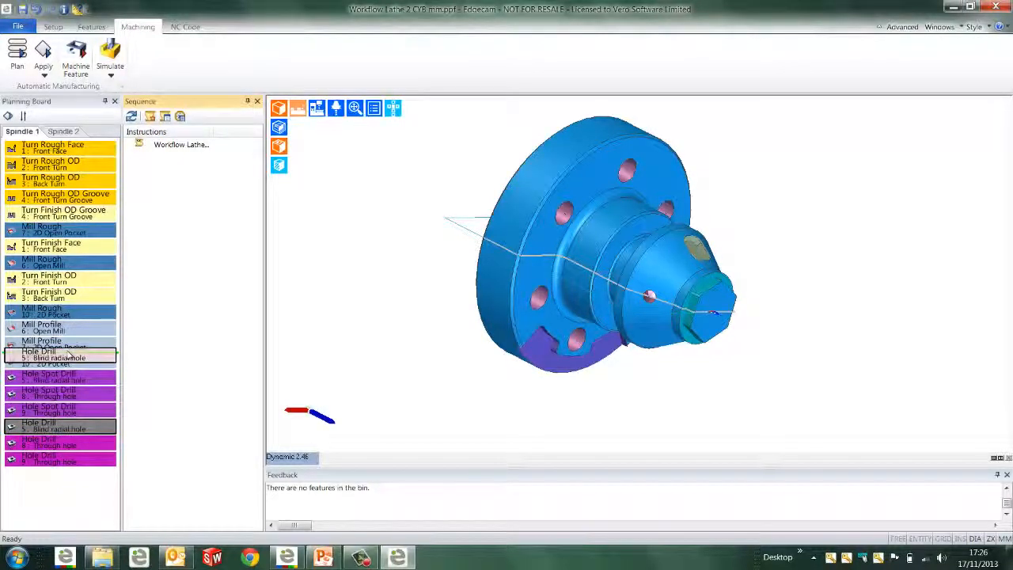
pyautogui.moveTo(65, 427); pyautogui.dragTo(227, 388)
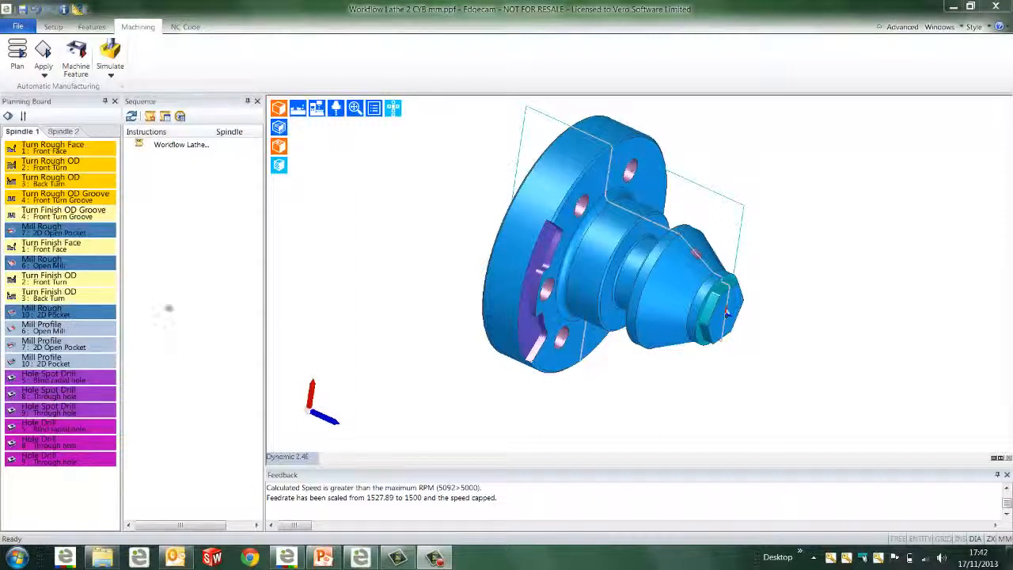
# Place the 2D Open Pocket roughing and then the Open Mill roughing directly after the finish turning operations in the machining order
pyautogui.moveTo(82, 262); pyautogui.dragTo(72, 304)
pyautogui.moveTo(64, 229); pyautogui.dragTo(170, 285)
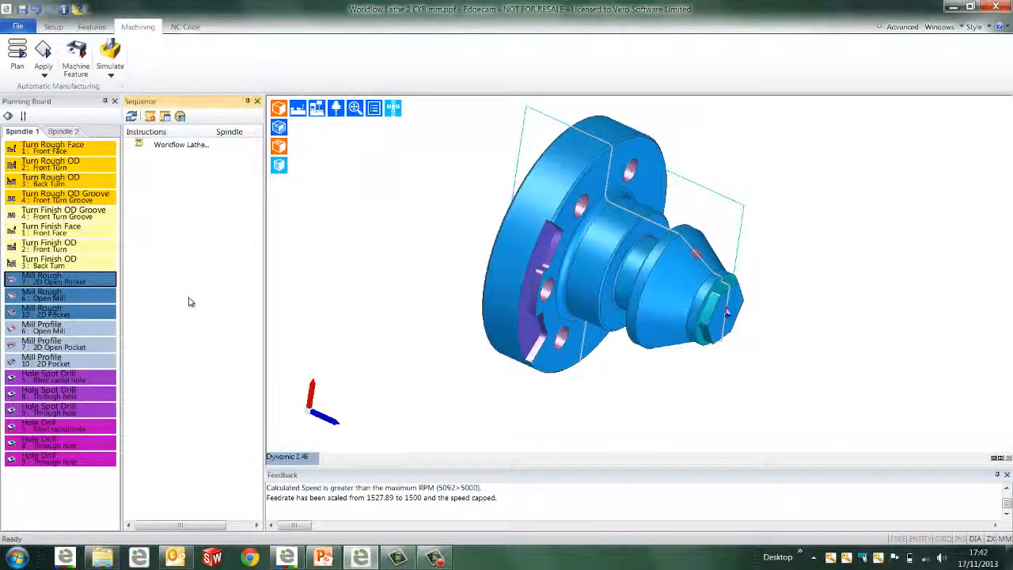
pyautogui.click(94, 502)
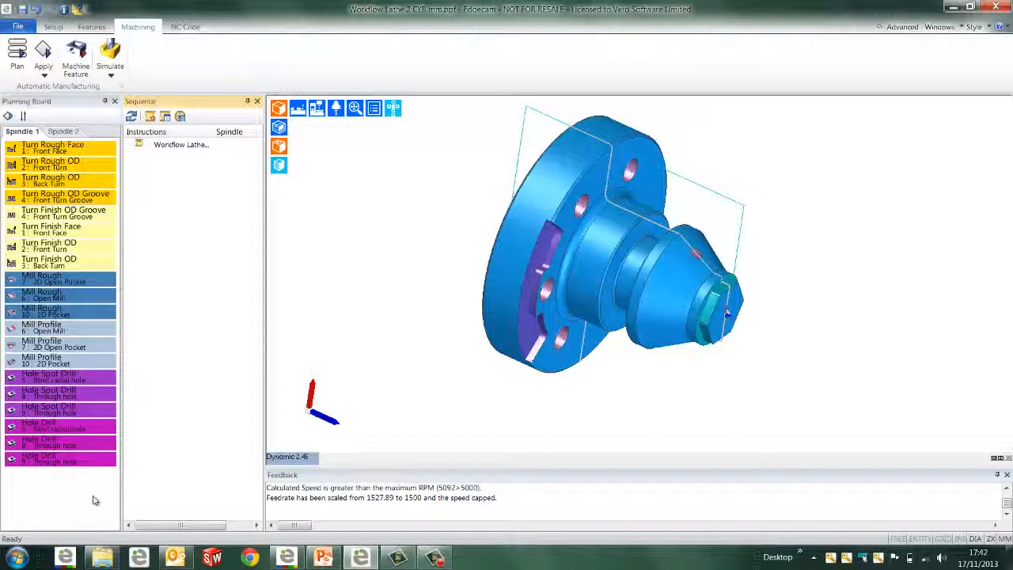
# Apply the planned rough turning operations for the front face, front turn, back turn and front turn groove
pyautogui.click(100, 153)
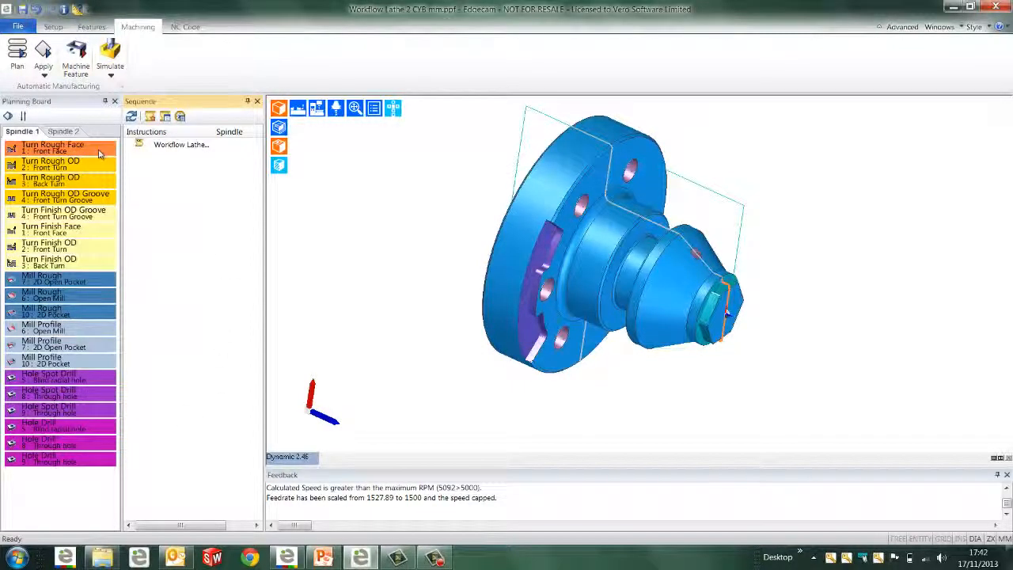
pyautogui.keyDown('shift'); pyautogui.click(102, 197); pyautogui.keyUp('shift')
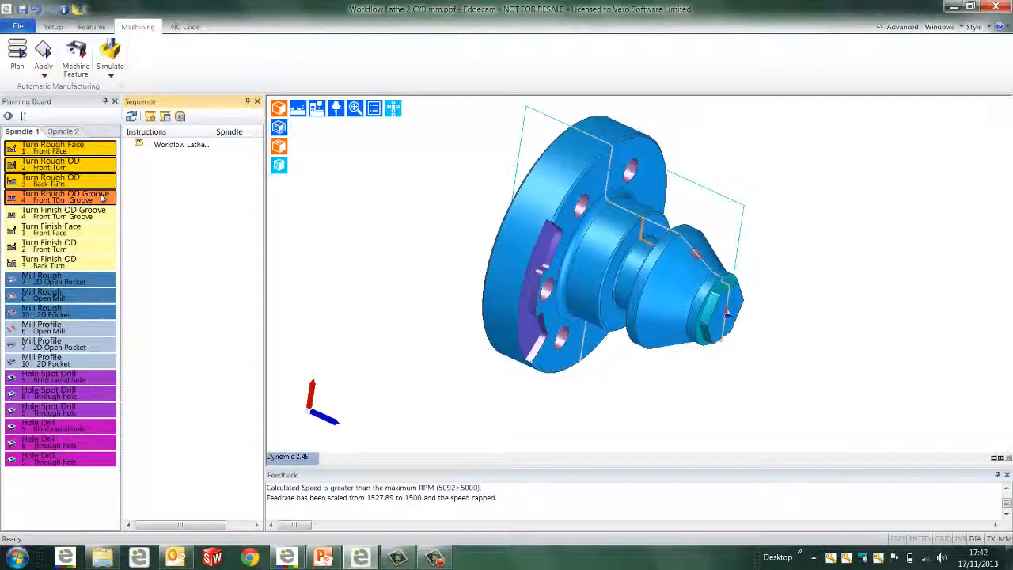
pyautogui.rightClick(87, 198)
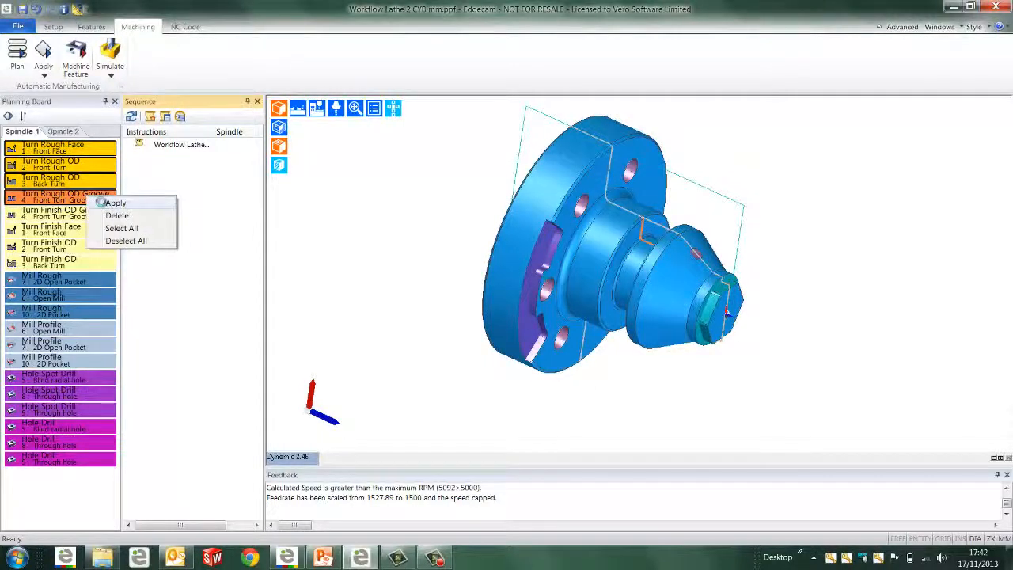
pyautogui.click(150, 203)
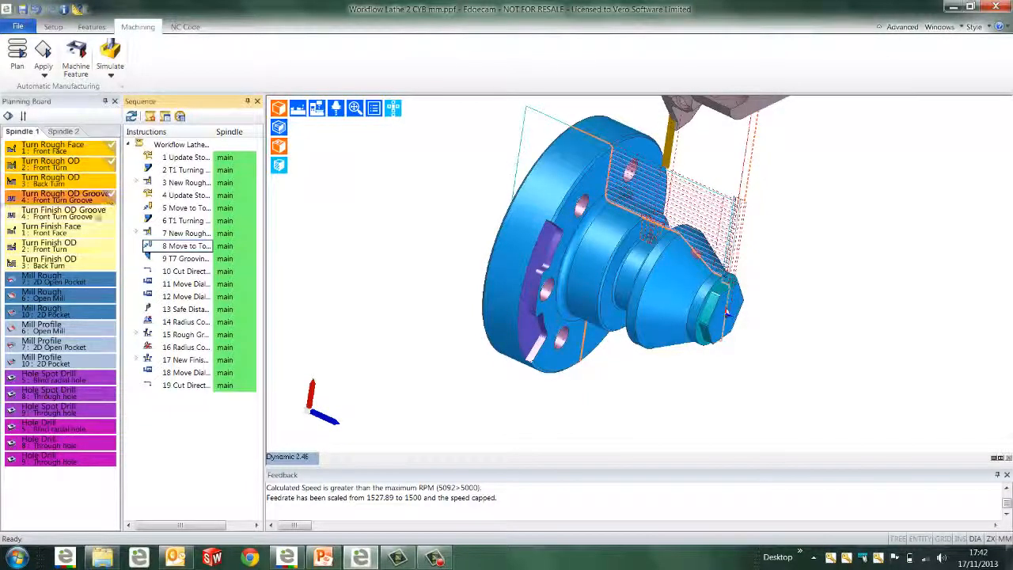
# Apply the planned finish turning operations for the front groove, front face and front turn
pyautogui.click(94, 216)
pyautogui.keyDown('ctrl'); pyautogui.click(95, 229); pyautogui.keyUp('ctrl')
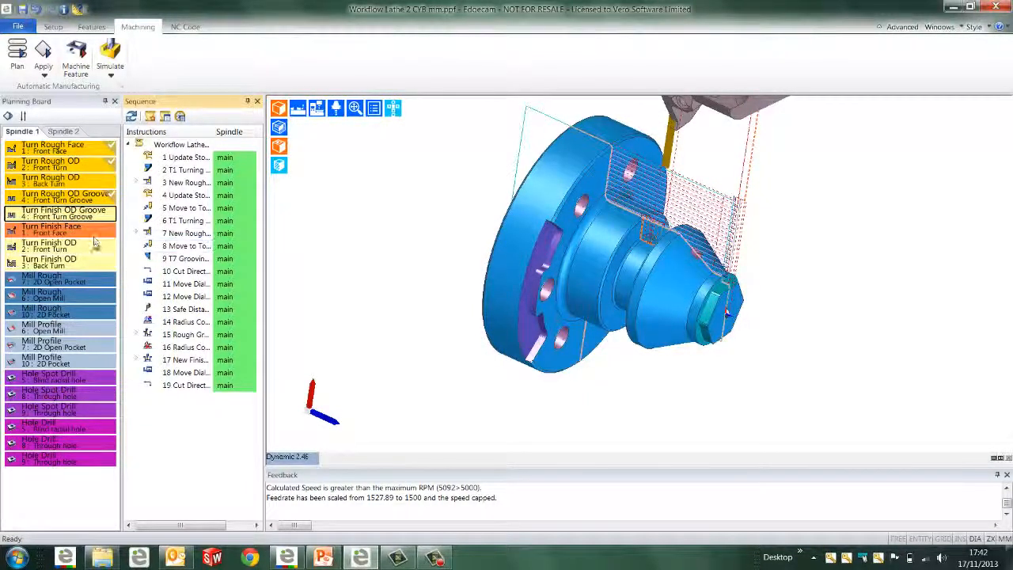
pyautogui.keyDown('ctrl'); pyautogui.click(95, 245); pyautogui.keyUp('ctrl')
pyautogui.rightClick(94, 245)
pyautogui.click(115, 248)
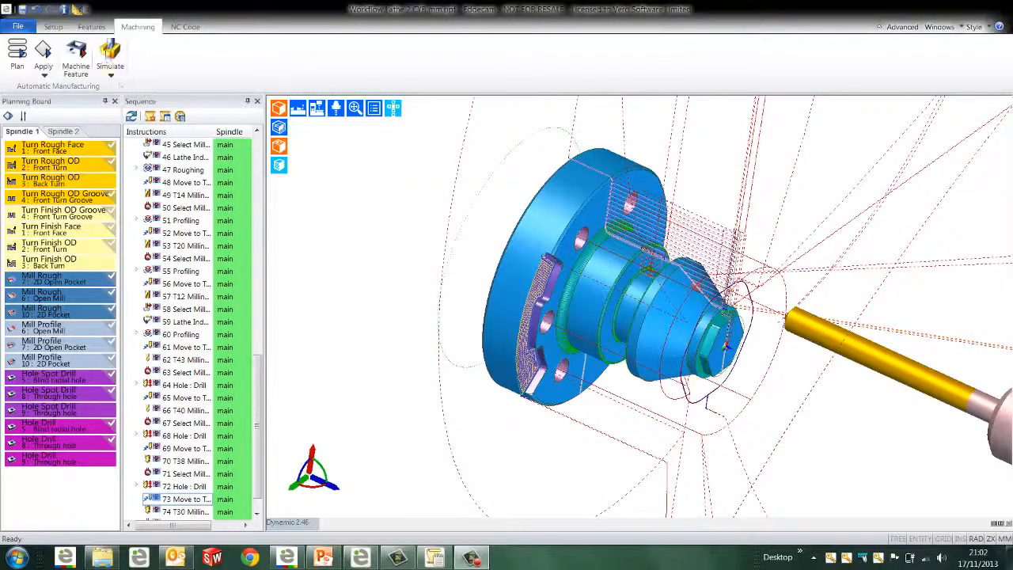
# Run the machine simulation of the full sequence and widen the sequence browser to make the instruction names readable
pyautogui.click(110, 54)
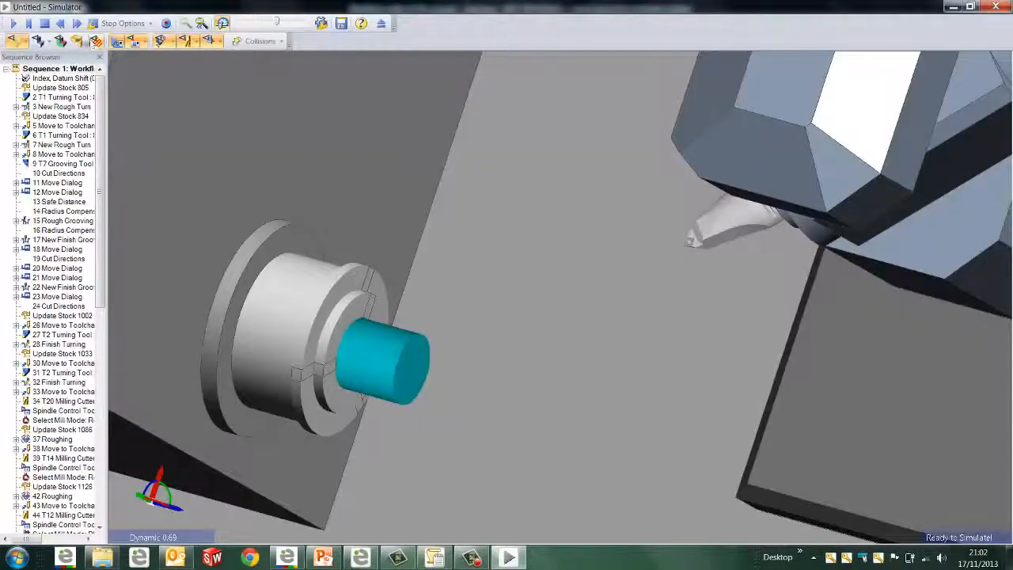
pyautogui.click(14, 24)
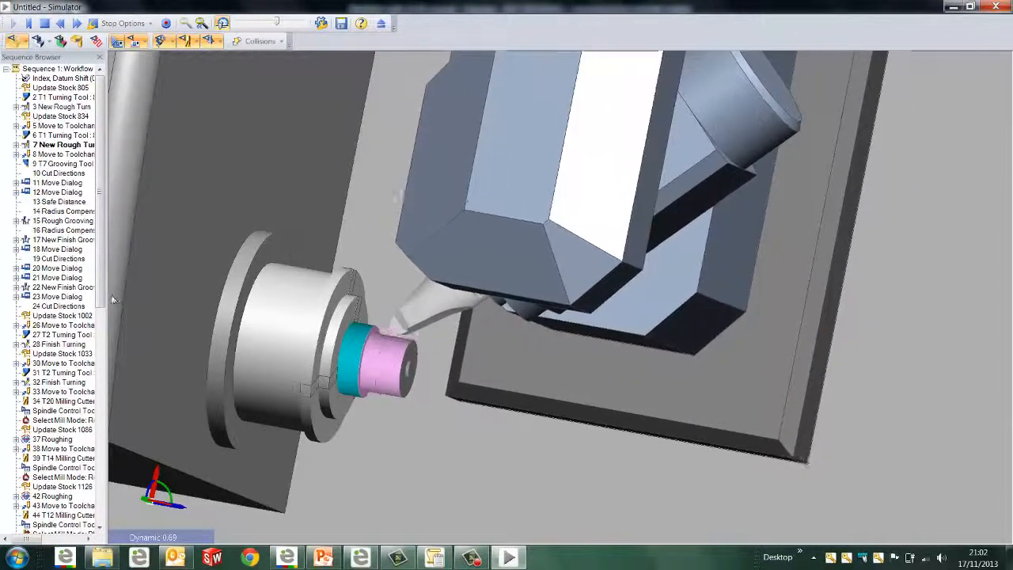
pyautogui.moveTo(112, 299); pyautogui.dragTo(157, 299)
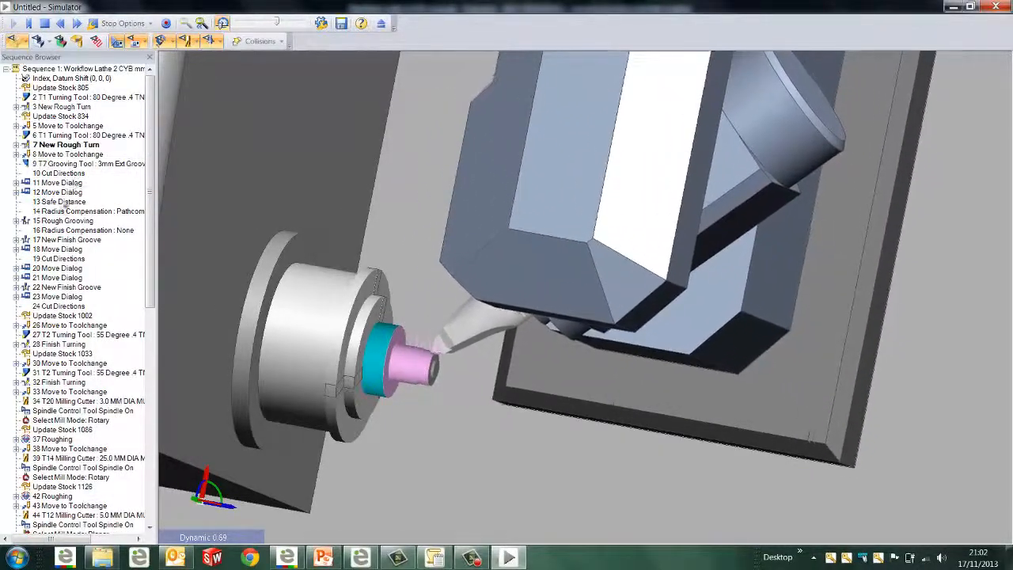
# Jump the simulation to instruction 17 New Finish Groove, back to the T1 turning tool at instruction 6, and to the T20 milling cutter
pyautogui.click(59, 240)
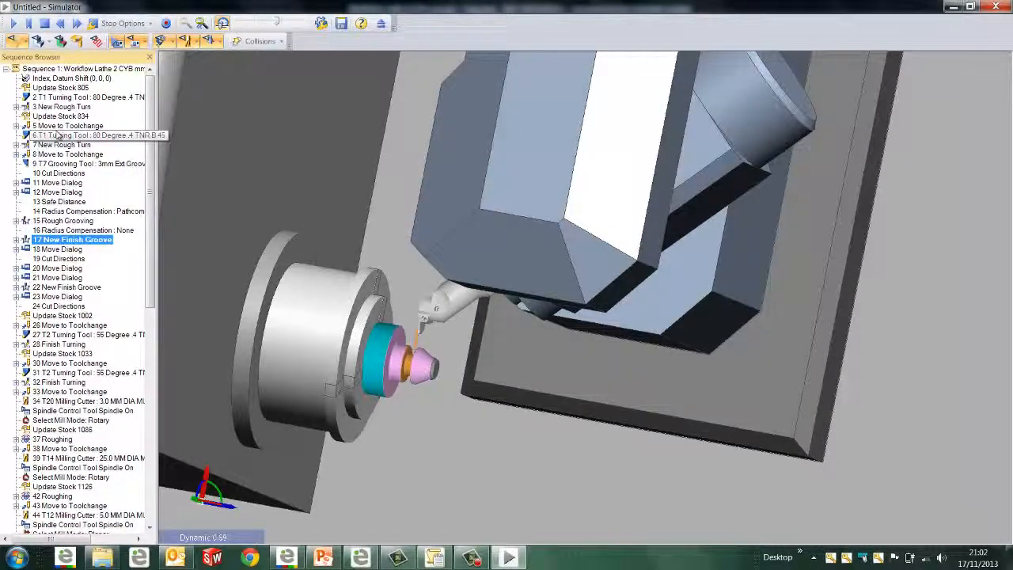
pyautogui.click(57, 134)
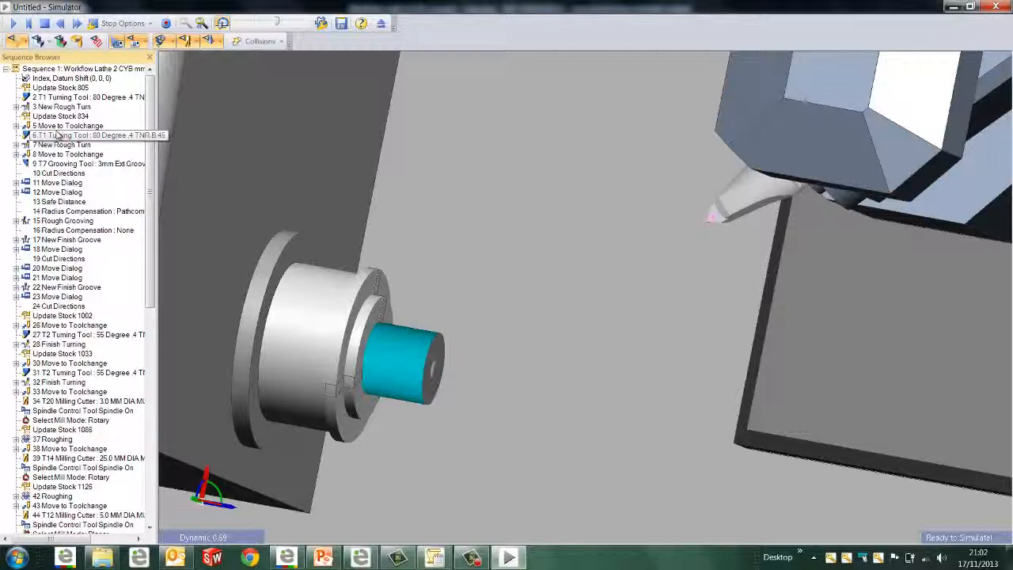
pyautogui.click(57, 135)
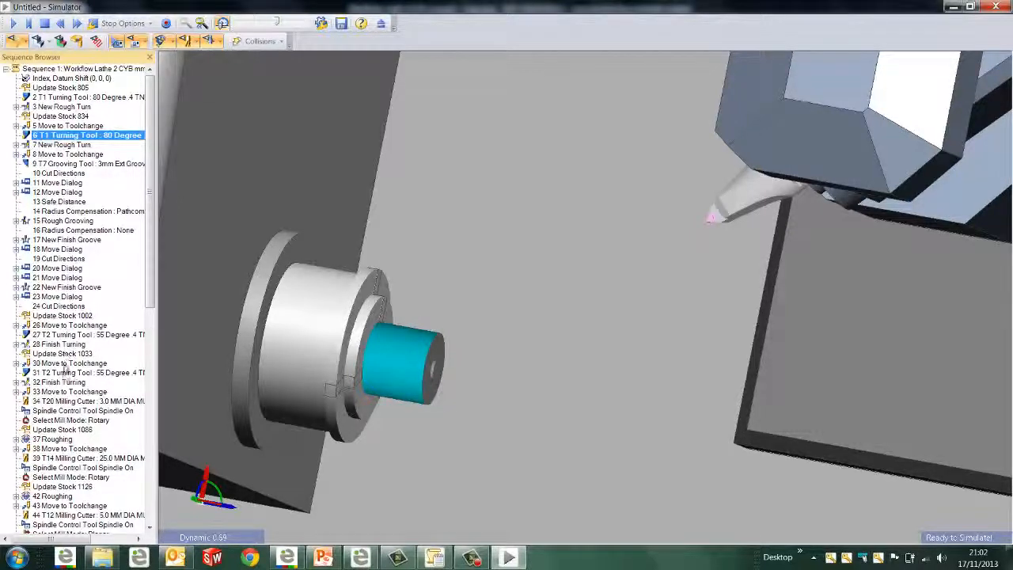
pyautogui.click(69, 404)
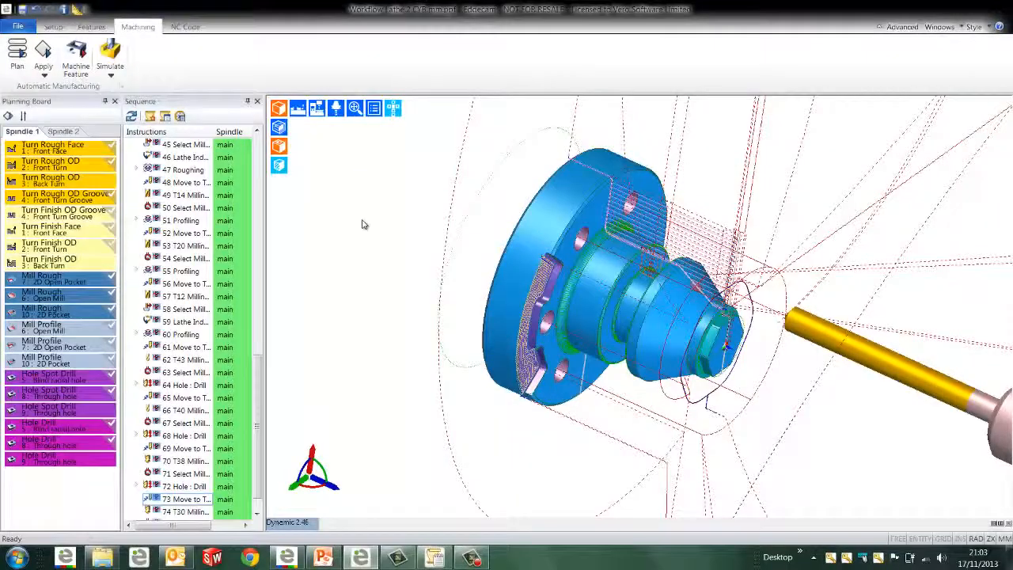
# Review the current toolkit's tools and turret positions with all toolkit tools shown, and close the review without regenerating the sequence
pyautogui.click(185, 30)
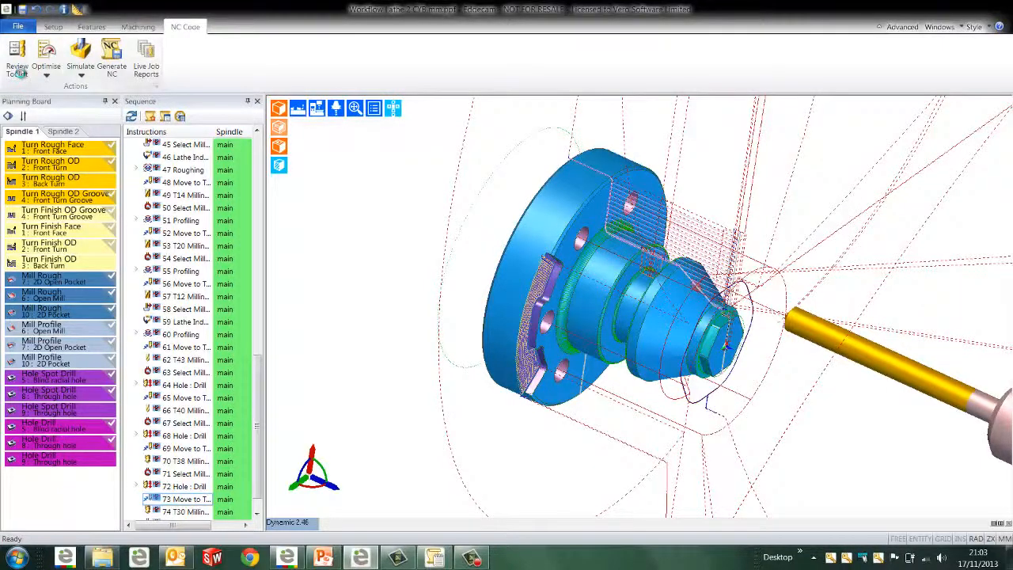
pyautogui.click(20, 73)
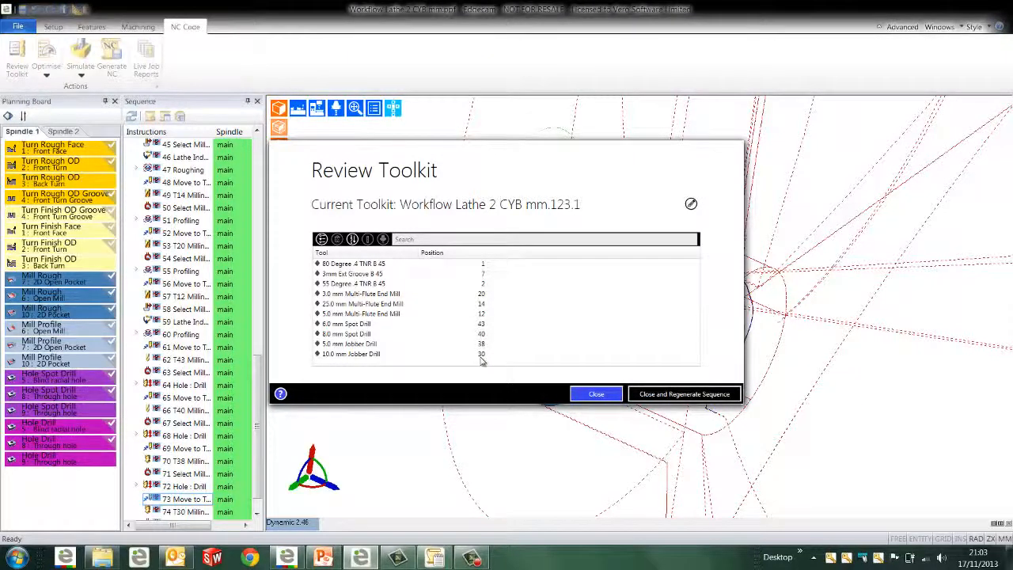
pyautogui.click(322, 245)
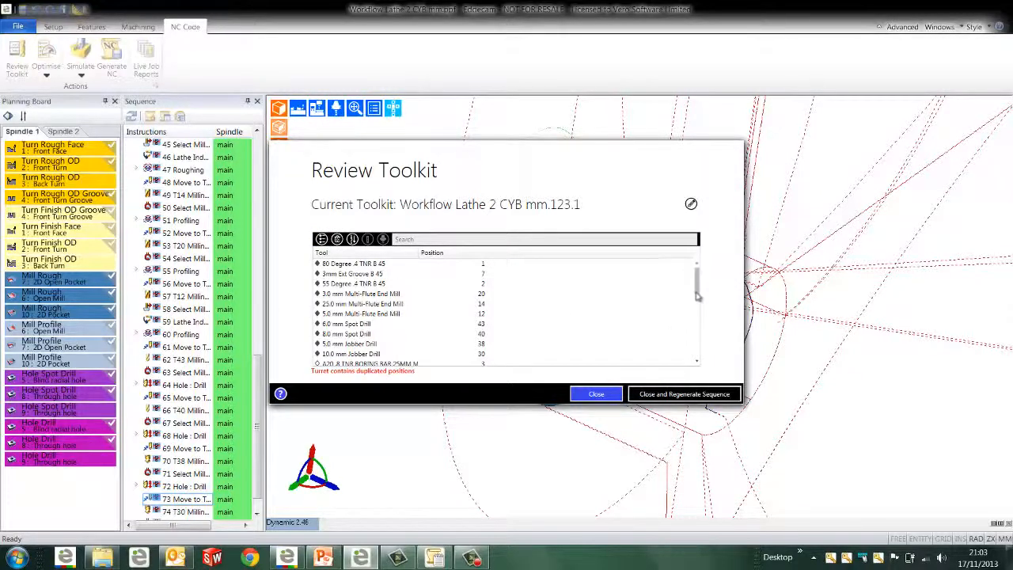
pyautogui.moveTo(696, 288)
pyautogui.mouseDown()
pyautogui.moveTo(700, 356)
pyautogui.moveTo(703, 278)
pyautogui.mouseUp()
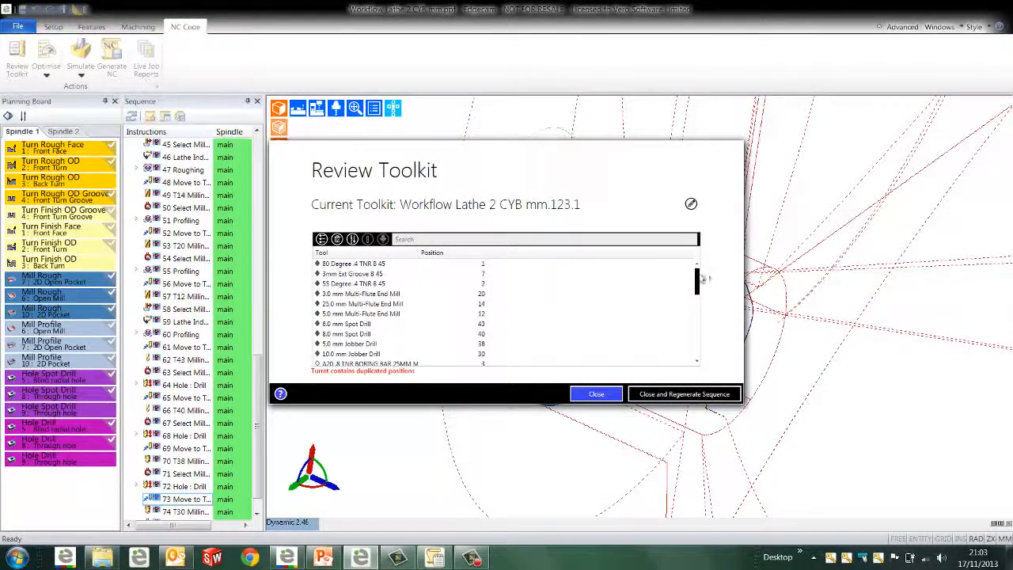
pyautogui.click(601, 393)
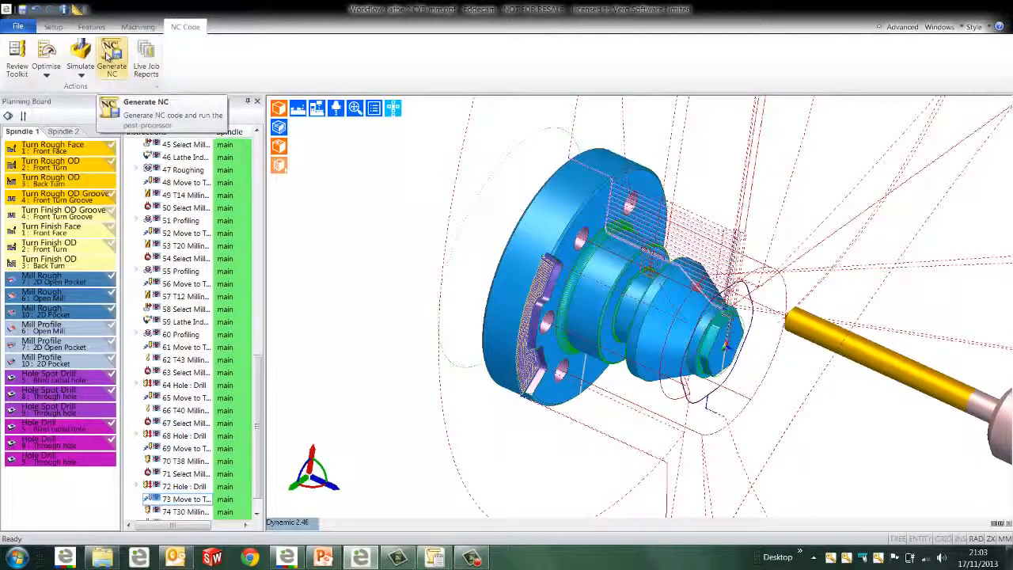
# Open and dismiss the Generate CNC Code settings, and examine the 1234.nc program in the editor, from its tool list through the cutting code
pyautogui.click(109, 55)
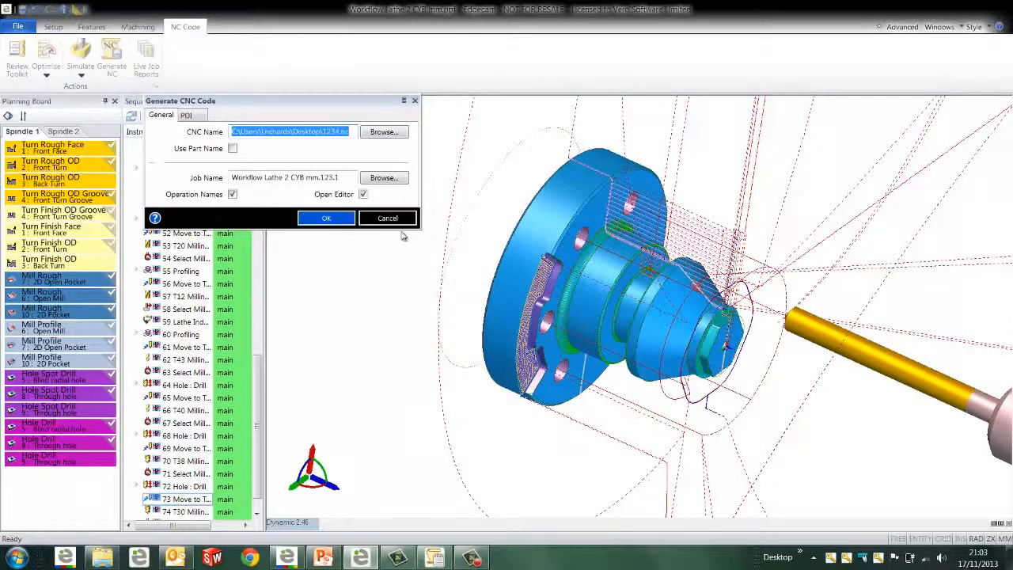
pyautogui.click(395, 219)
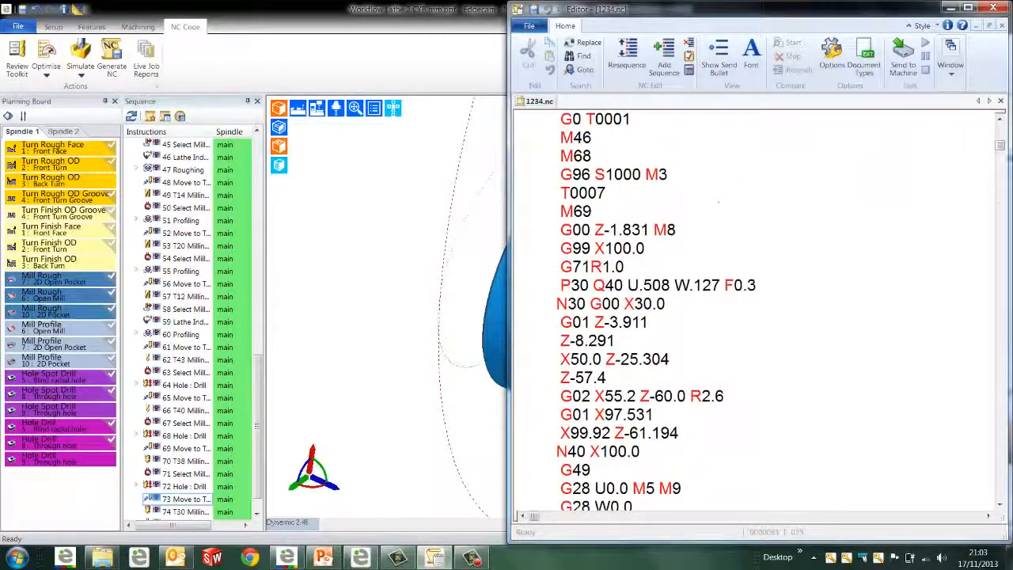
pyautogui.scroll(10, 1001, 135)
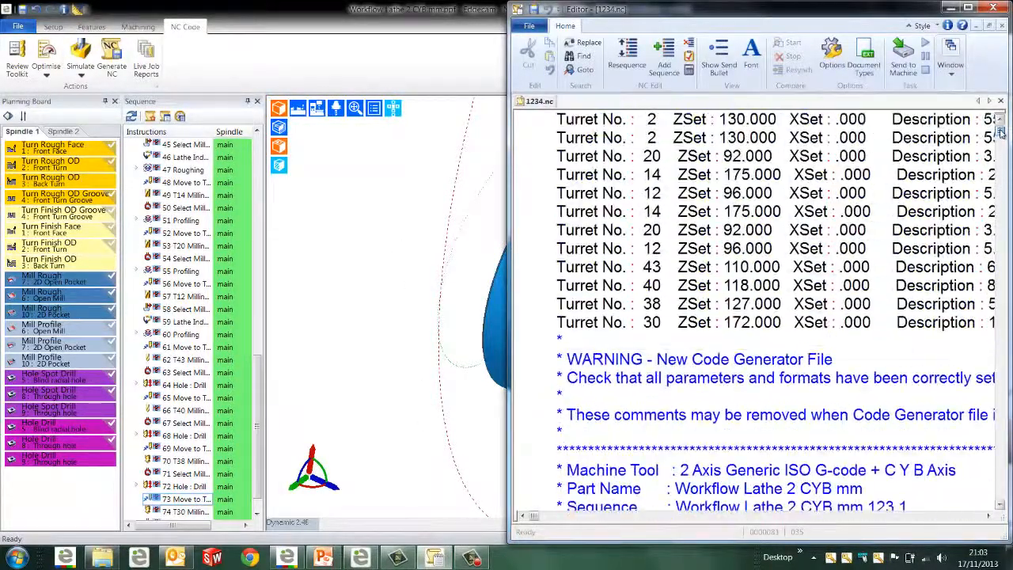
pyautogui.moveTo(1001, 134); pyautogui.dragTo(1004, 171)
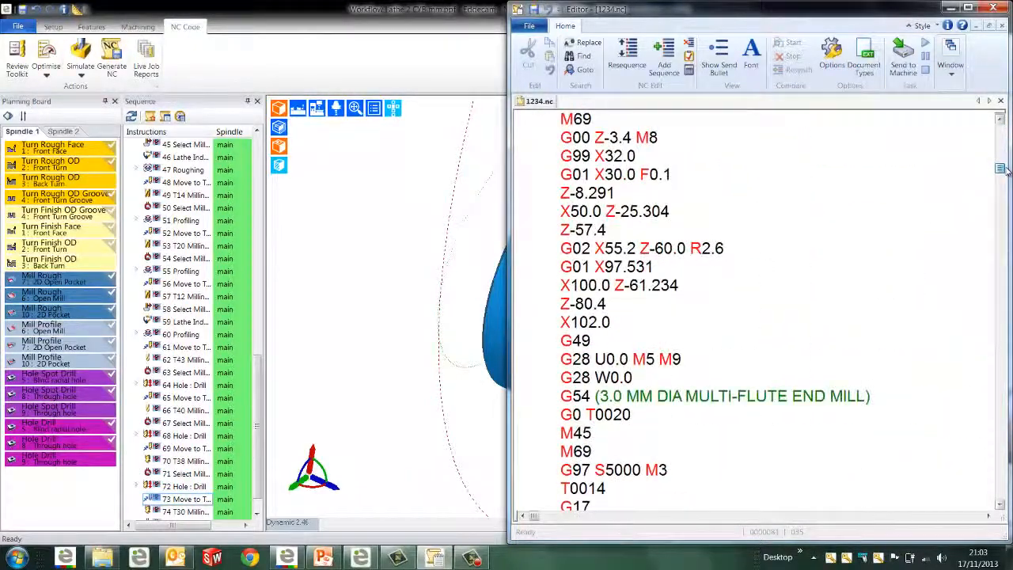
# Open the live job report for Workflow Lathe 2 CYB mm.123.1 and examine its tool list
pyautogui.click(189, 73)
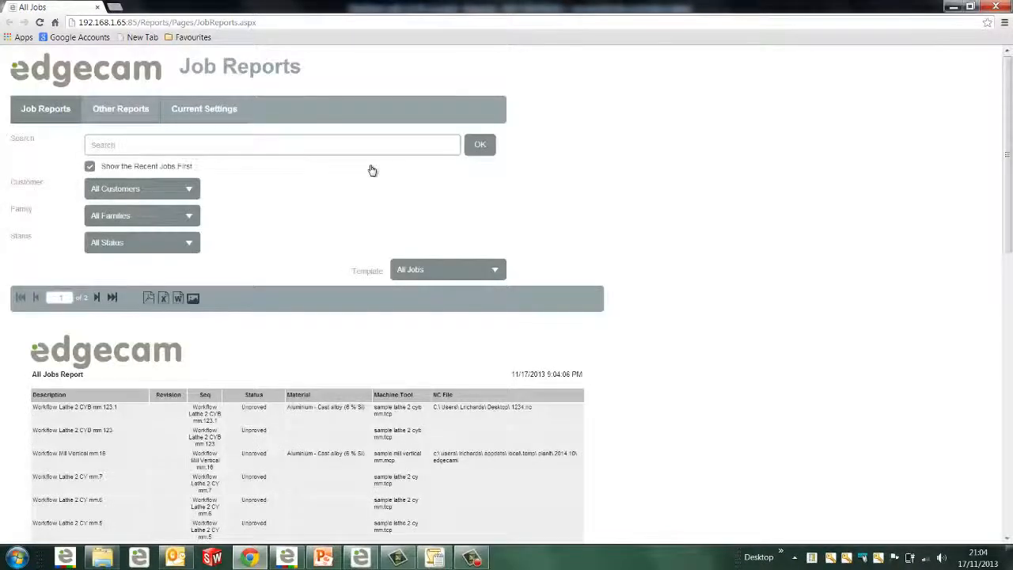
pyautogui.click(82, 411)
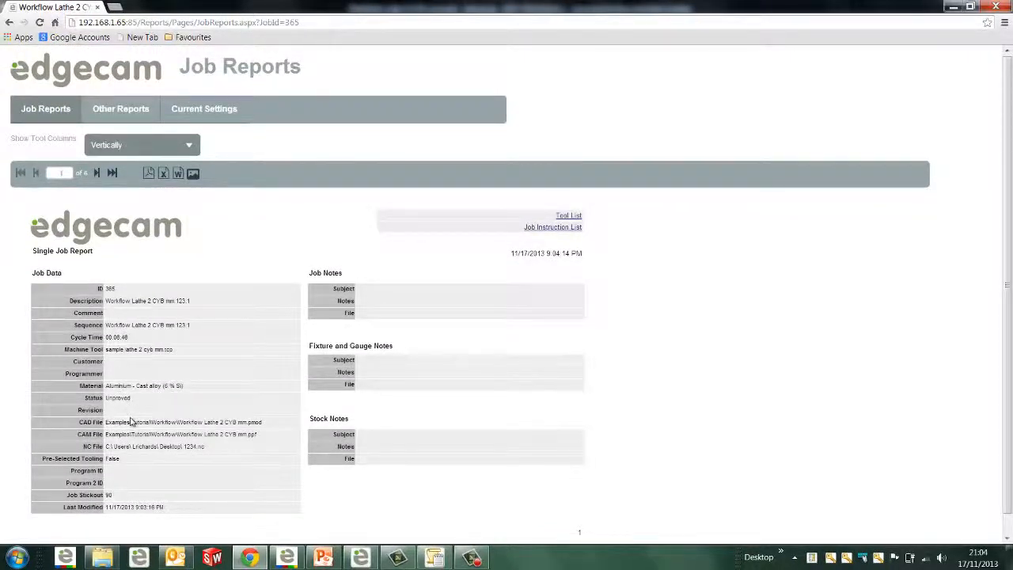
pyautogui.click(575, 219)
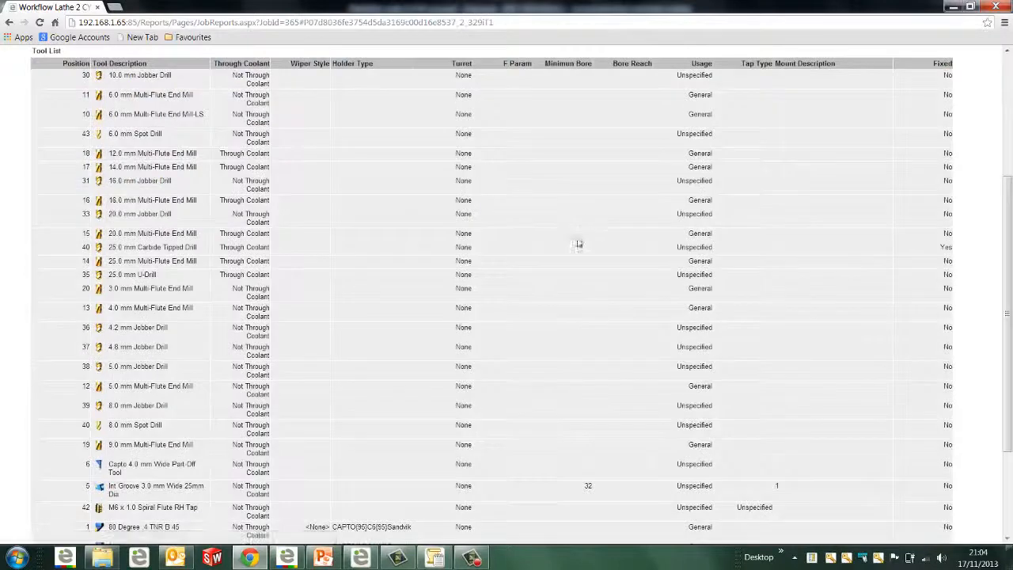
pyautogui.scroll(3, 572, 356)
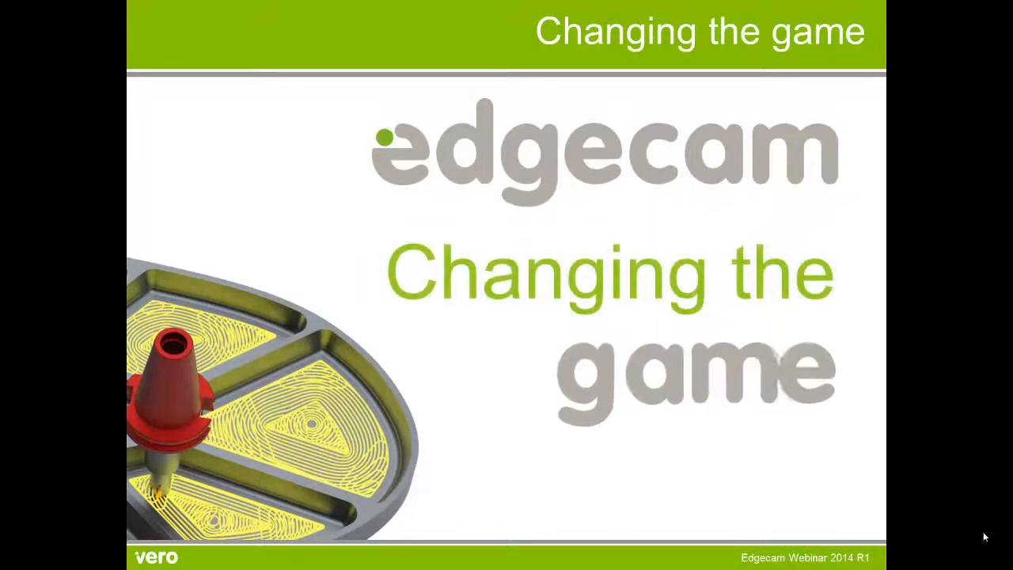
pyautogui.click(984, 536)
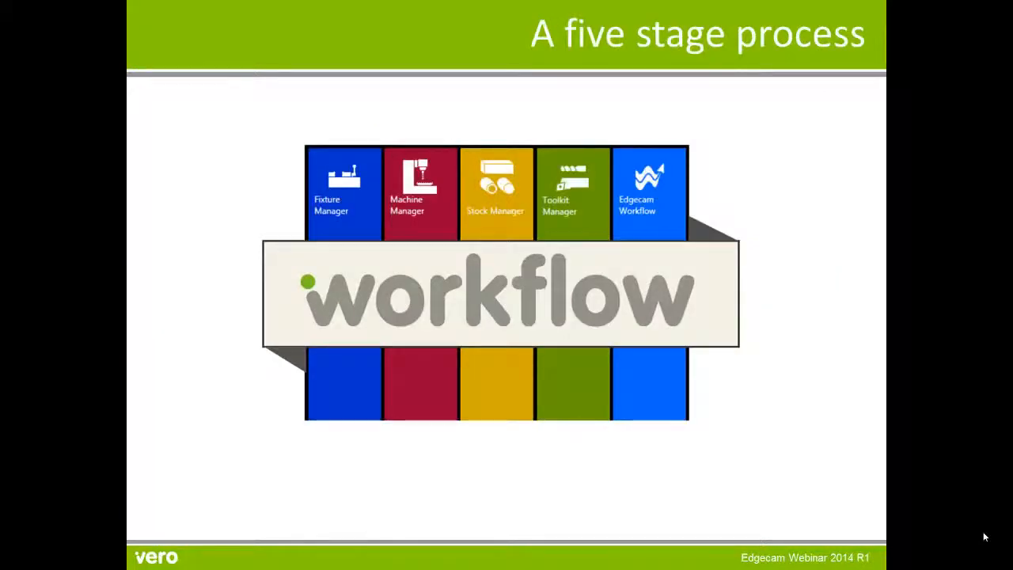
pyautogui.click(984, 536)
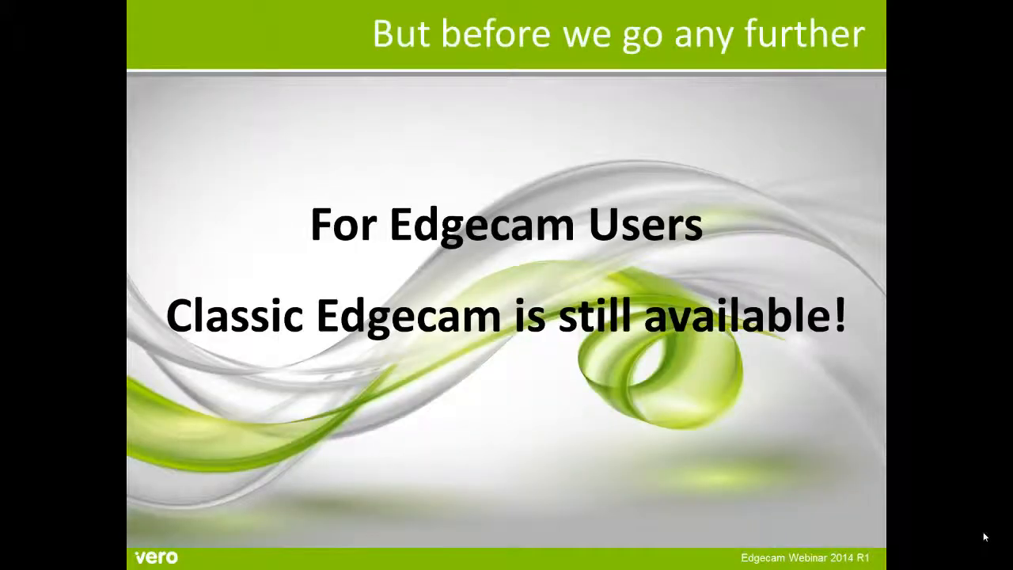
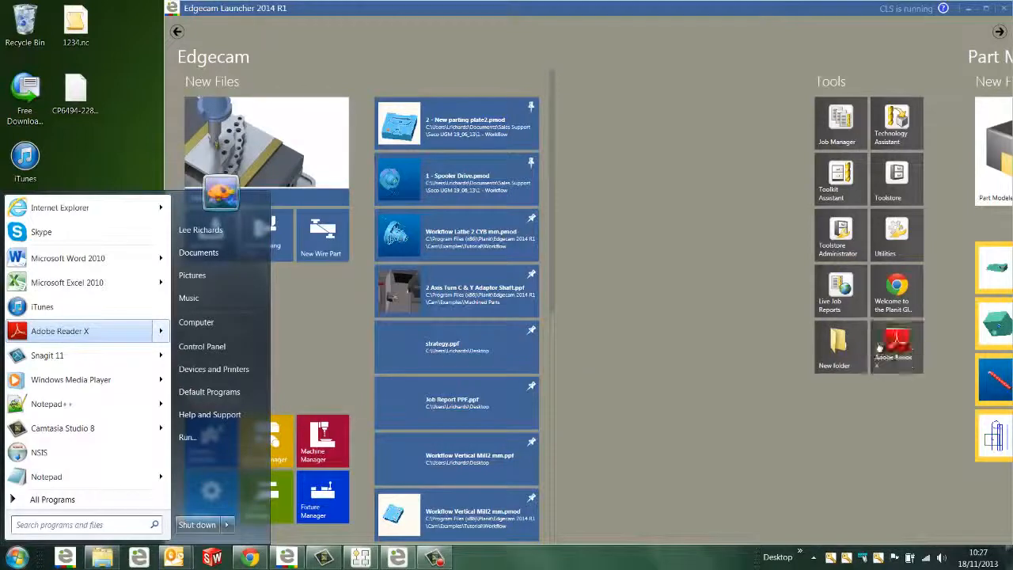
# Delete the New folder shortcut from the Edgecam Launcher's Tools group
pyautogui.click(844, 413)
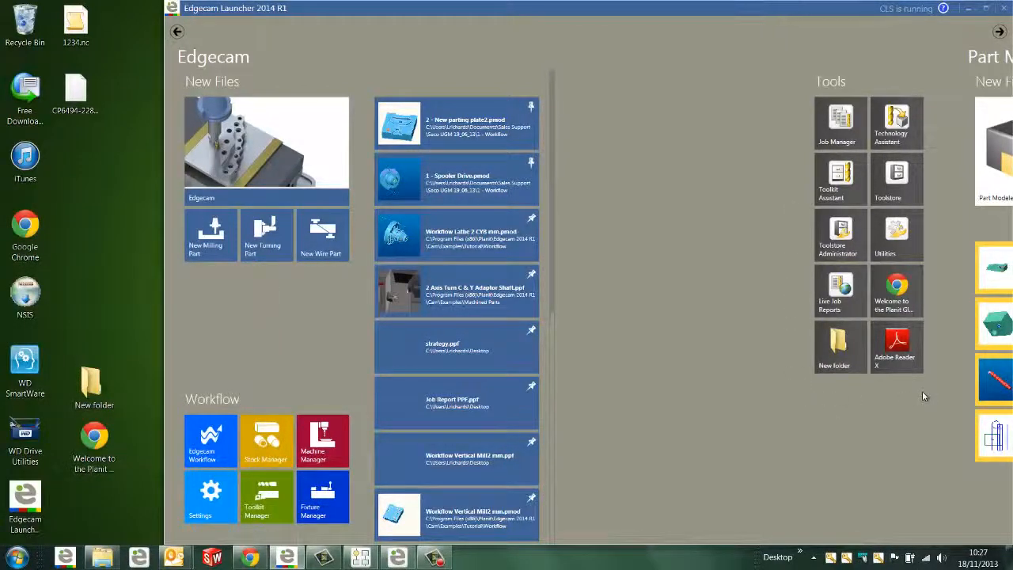
pyautogui.rightClick(851, 352)
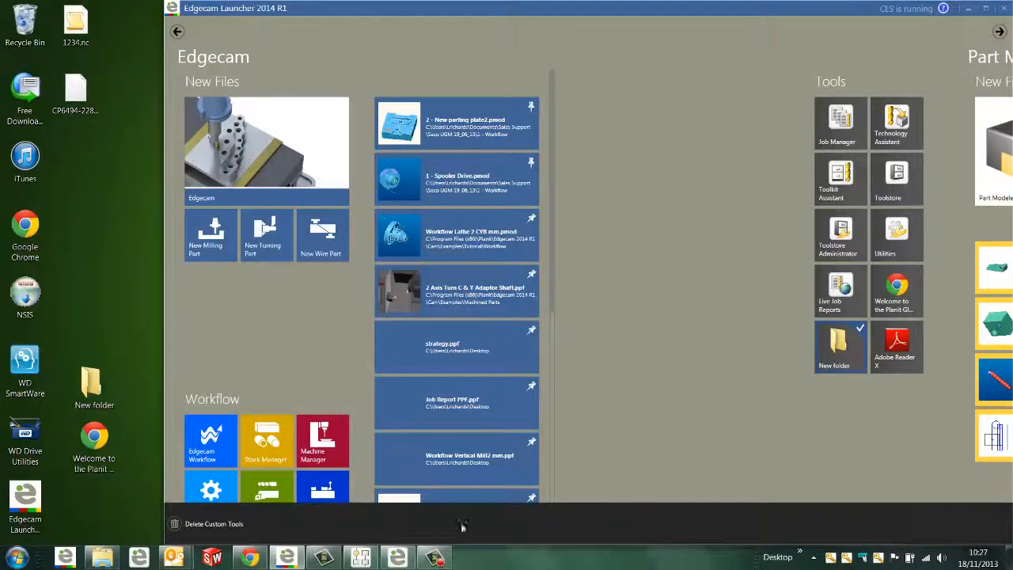
pyautogui.click(177, 524)
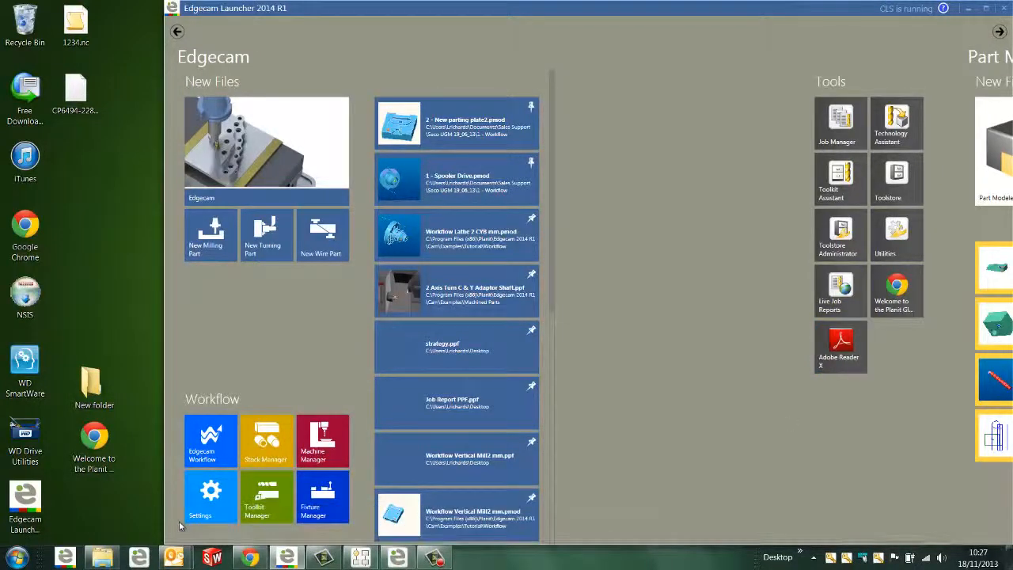
# In the 2 - New parting plate2 part, set the datum to the first-row, first-column XY corner and fit box stock with a 10 mm bottom offset
pyautogui.click(398, 558)
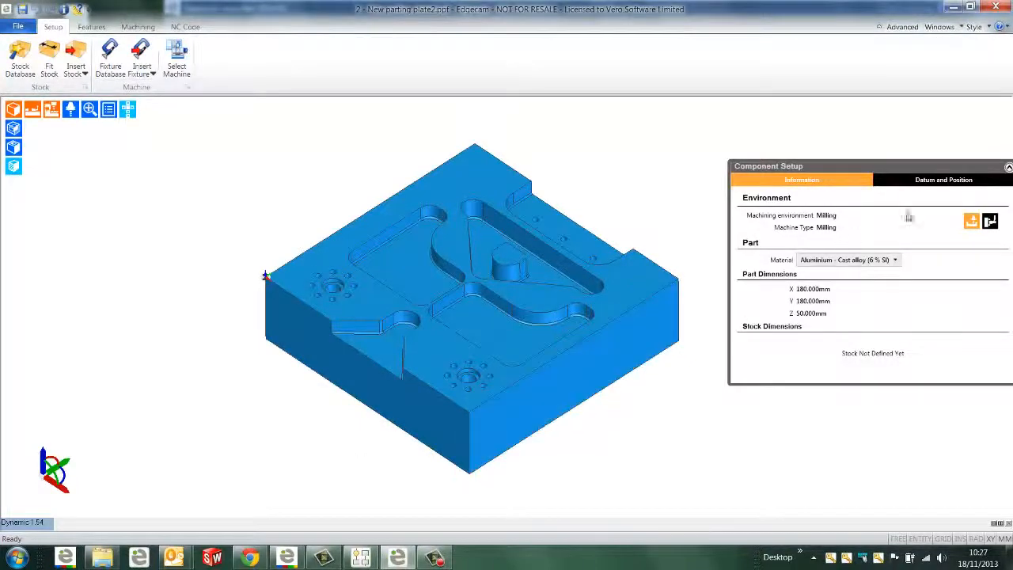
pyautogui.click(940, 184)
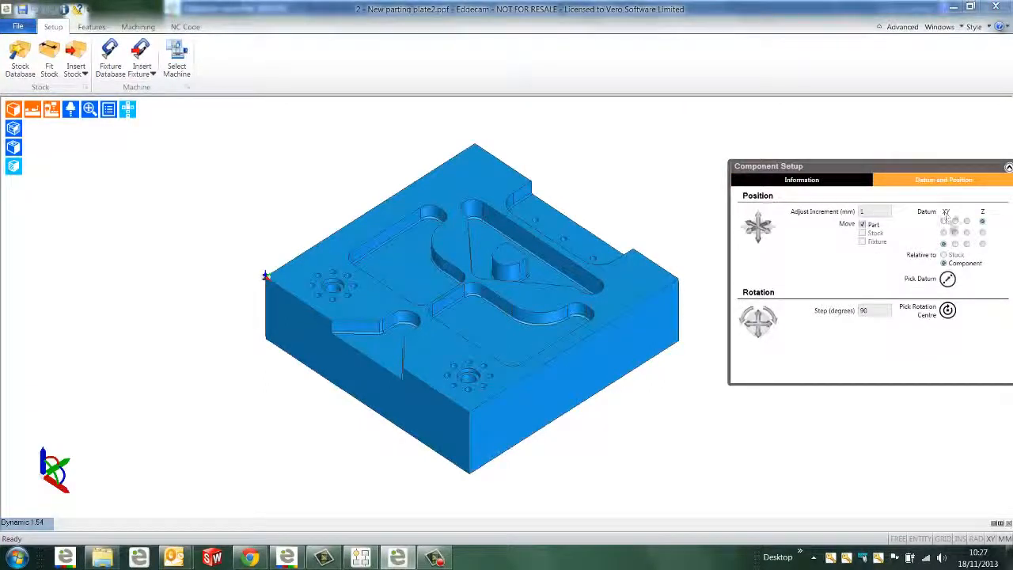
pyautogui.click(966, 244)
pyautogui.click(966, 244)
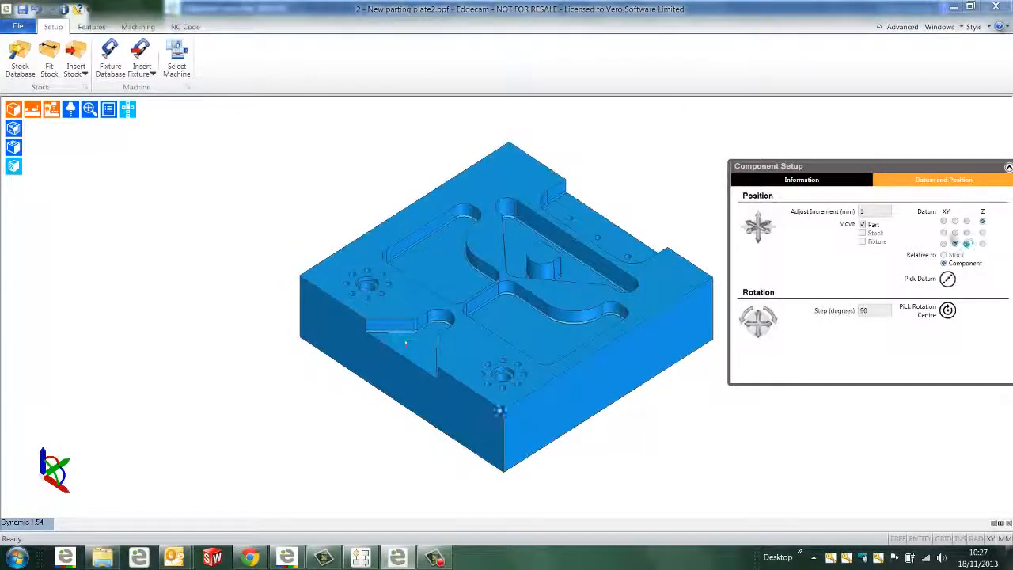
pyautogui.click(943, 231)
pyautogui.click(943, 220)
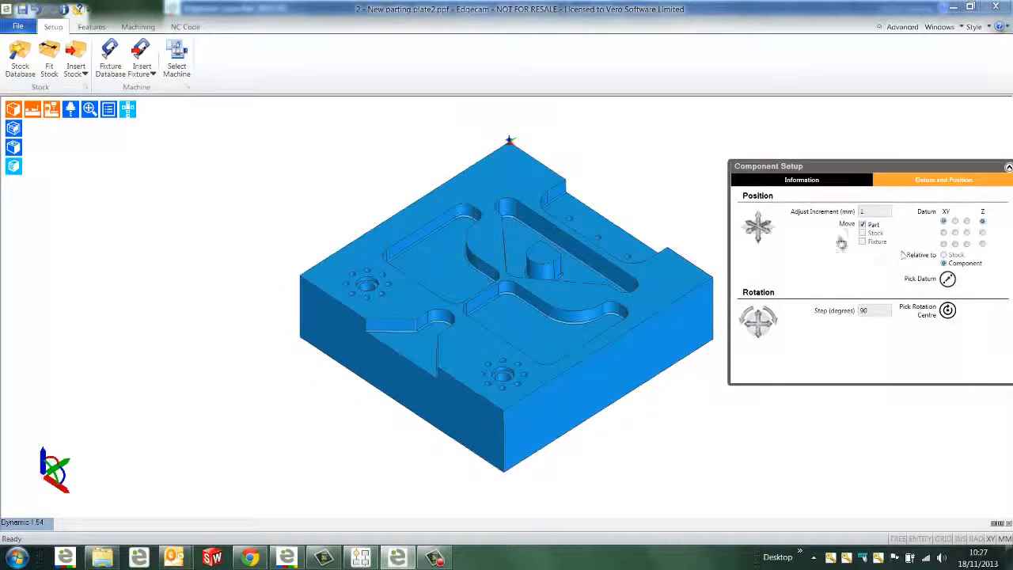
pyautogui.click(49, 69)
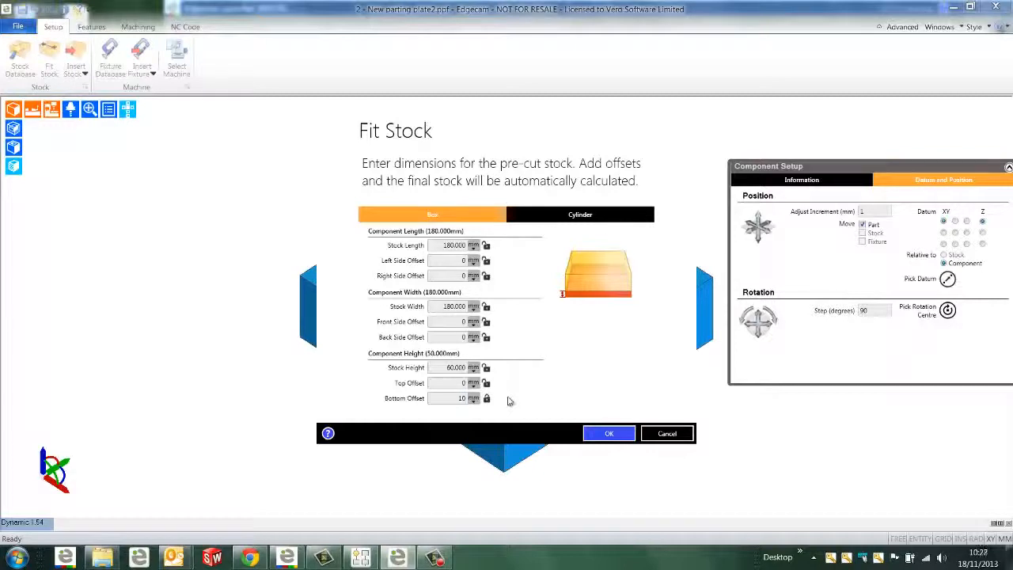
pyautogui.click(608, 433)
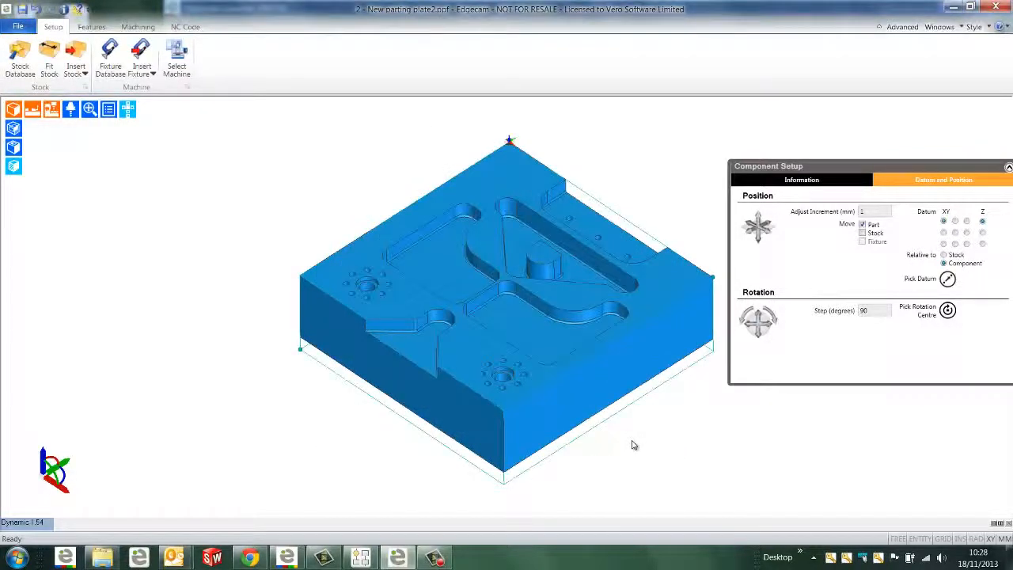
# Preview the Allmatic, Allmatic B90, Carminati AC150 and Complex vices on the plate, and mount the Allmatic vice at 0° rotation with auto positioning
pyautogui.click(117, 77)
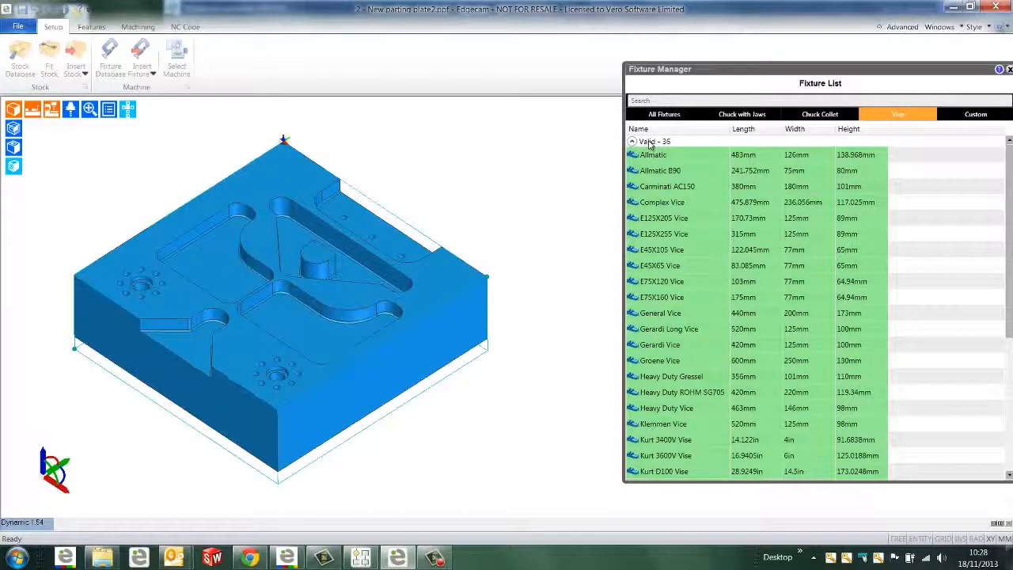
pyautogui.click(650, 156)
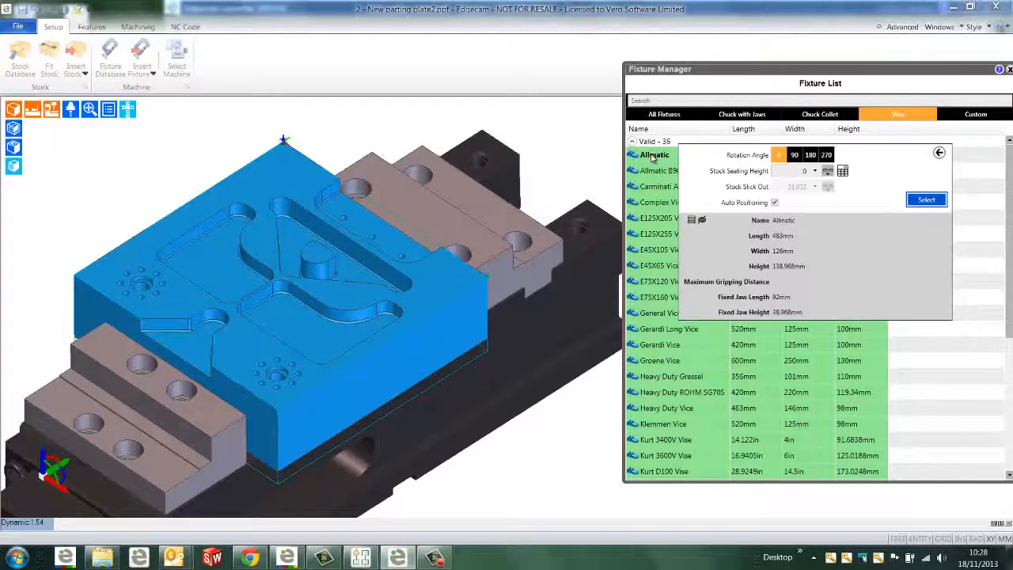
pyautogui.press('Down')
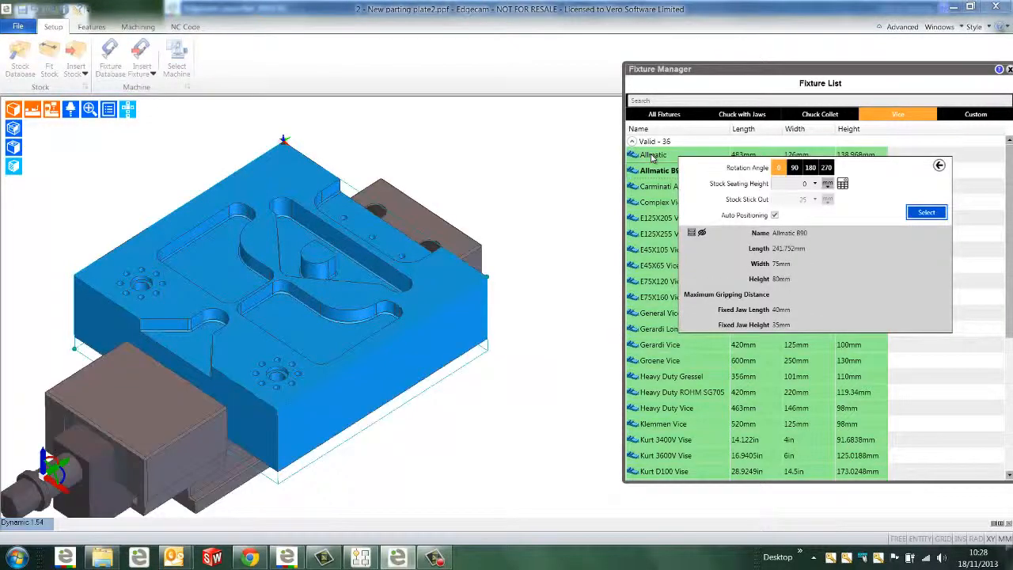
pyautogui.press('Down')
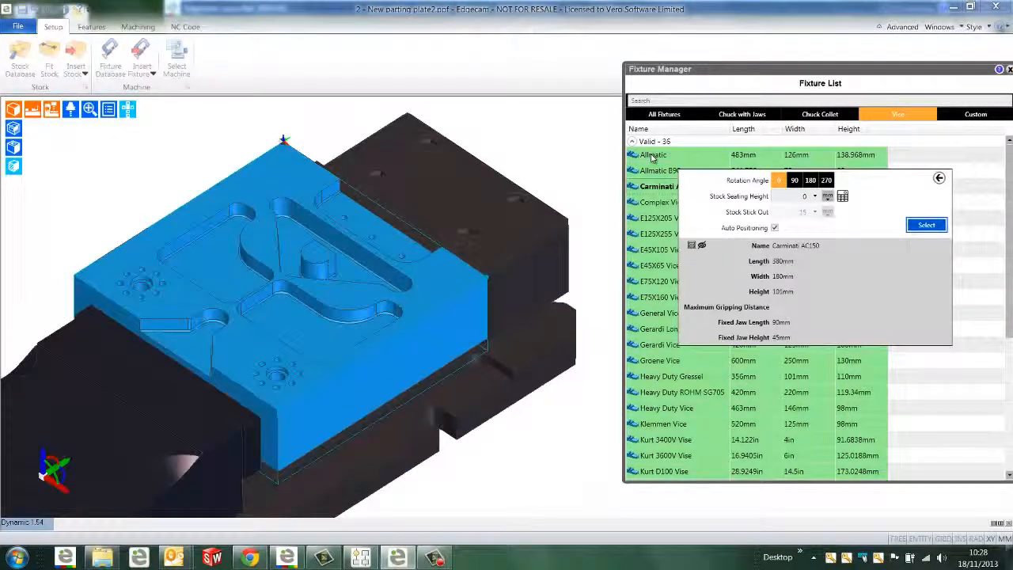
pyautogui.press('Down')
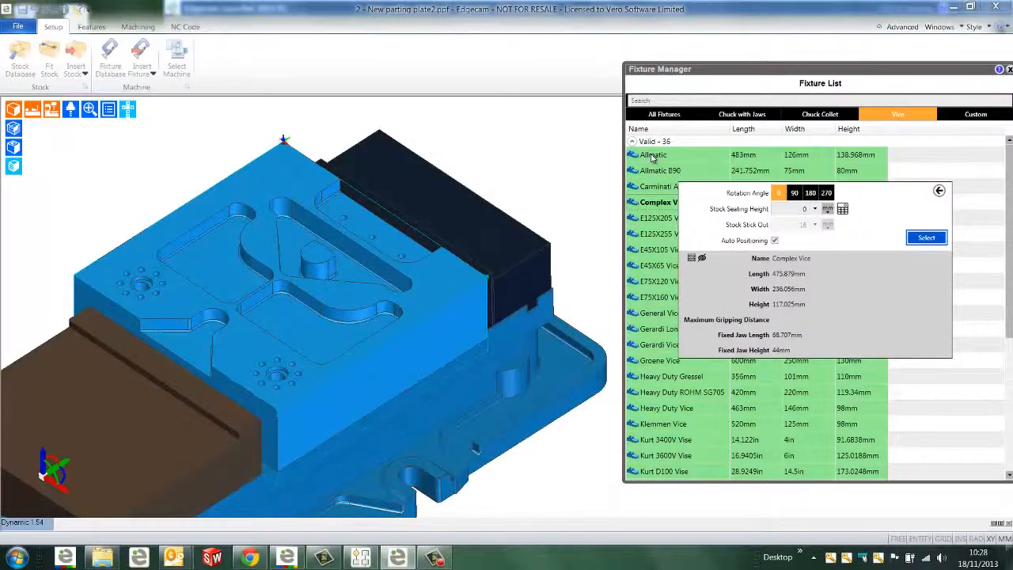
pyautogui.press('Up')
pyautogui.press('Up')
pyautogui.click(651, 156)
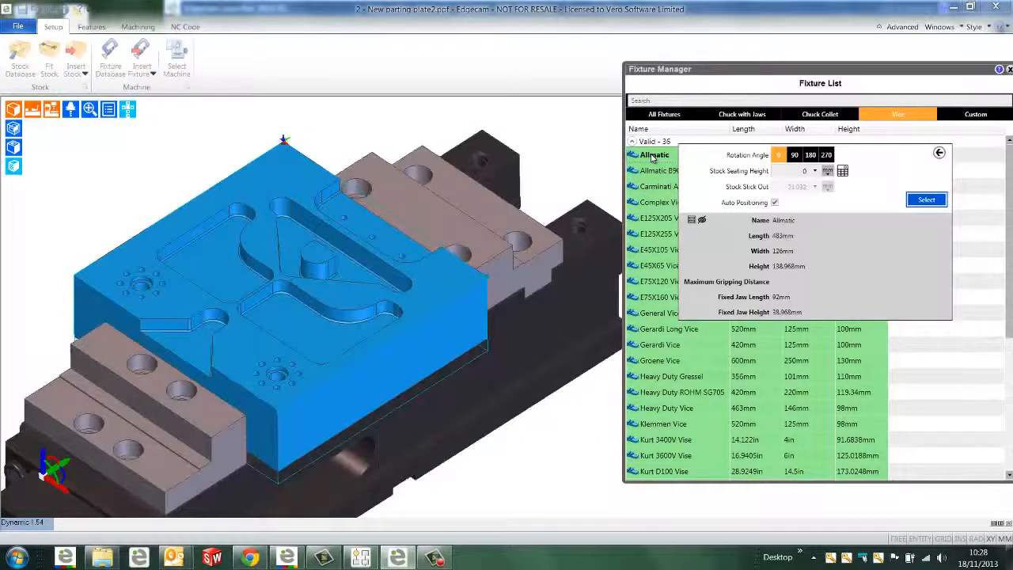
pyautogui.click(924, 200)
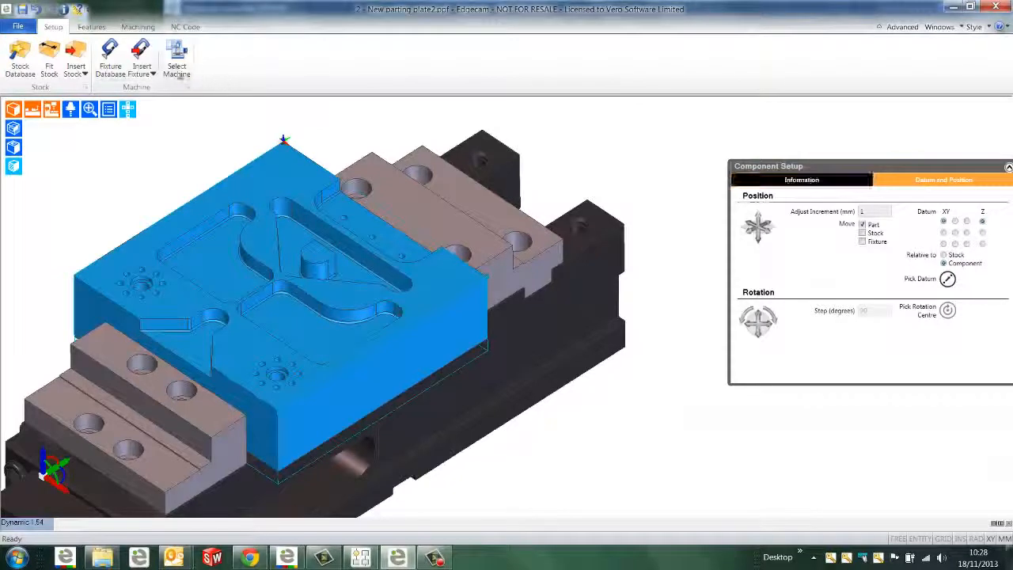
# Create a milling sequence with the Sample Mill Vertical mm.mcp machine and the Workflow Mill Vertical mm toolkit, and hide the machine and vice
pyautogui.click(176, 62)
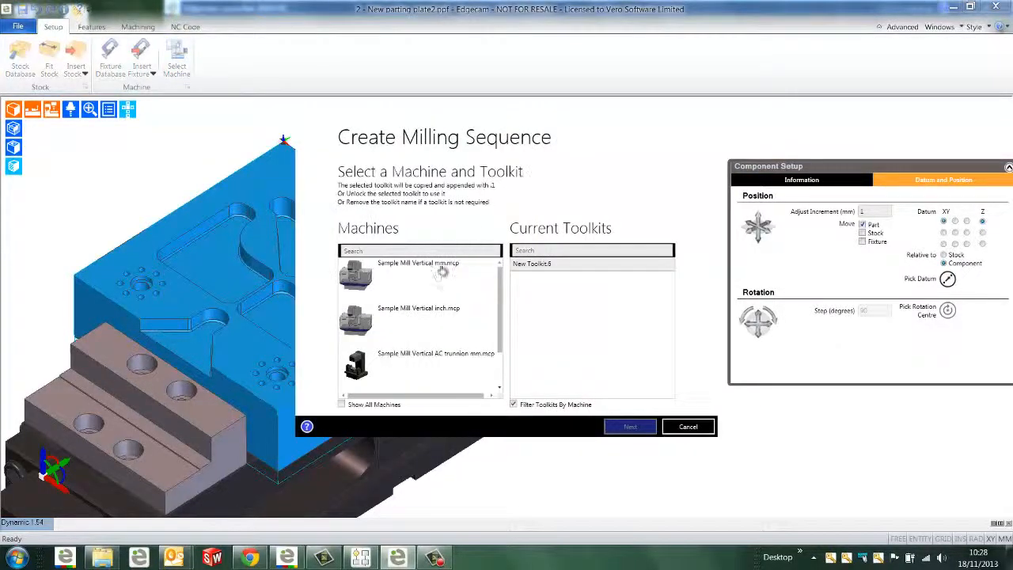
pyautogui.click(427, 283)
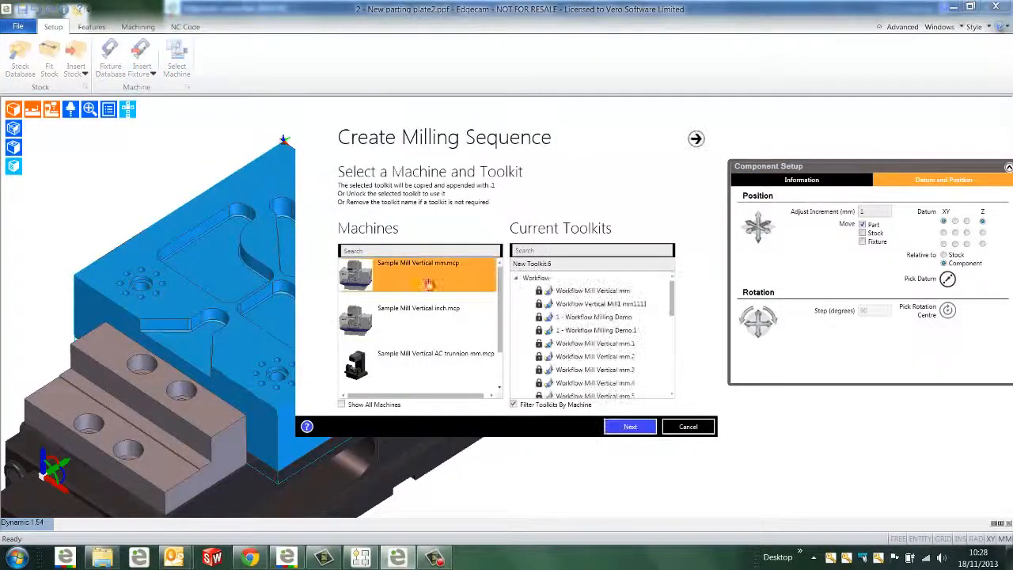
pyautogui.click(582, 291)
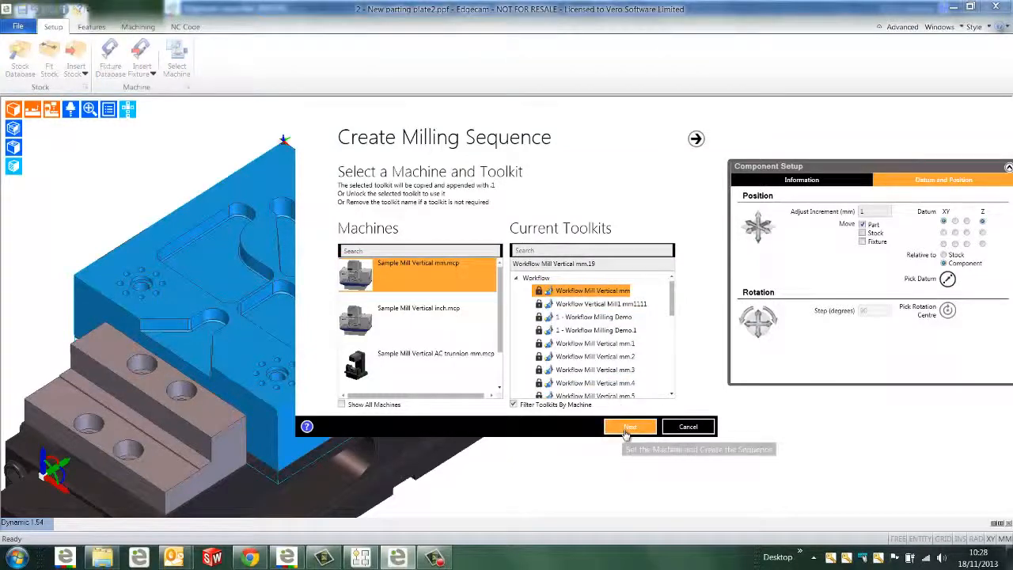
pyautogui.click(626, 428)
pyautogui.click(627, 427)
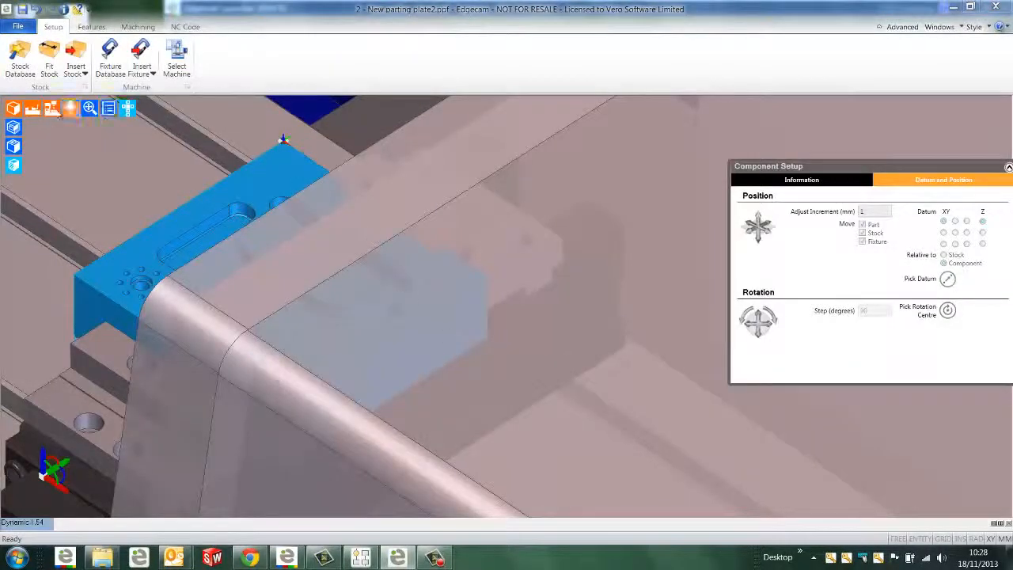
pyautogui.click(51, 107)
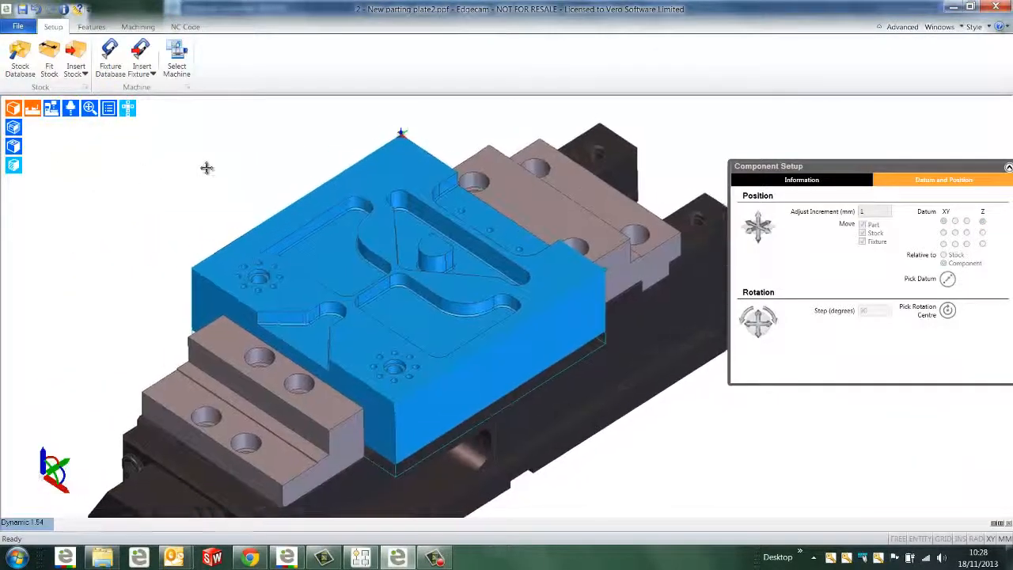
pyautogui.click(32, 108)
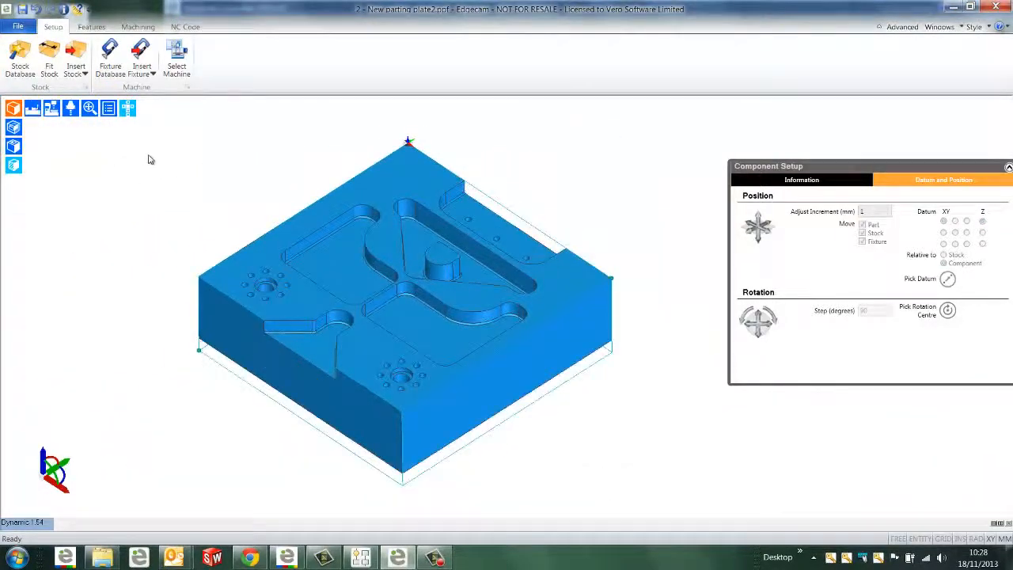
# Review and cancel the Mill Options, and find the plate's 2D pockets, open pockets, open mill features and vertical holes
pyautogui.click(90, 27)
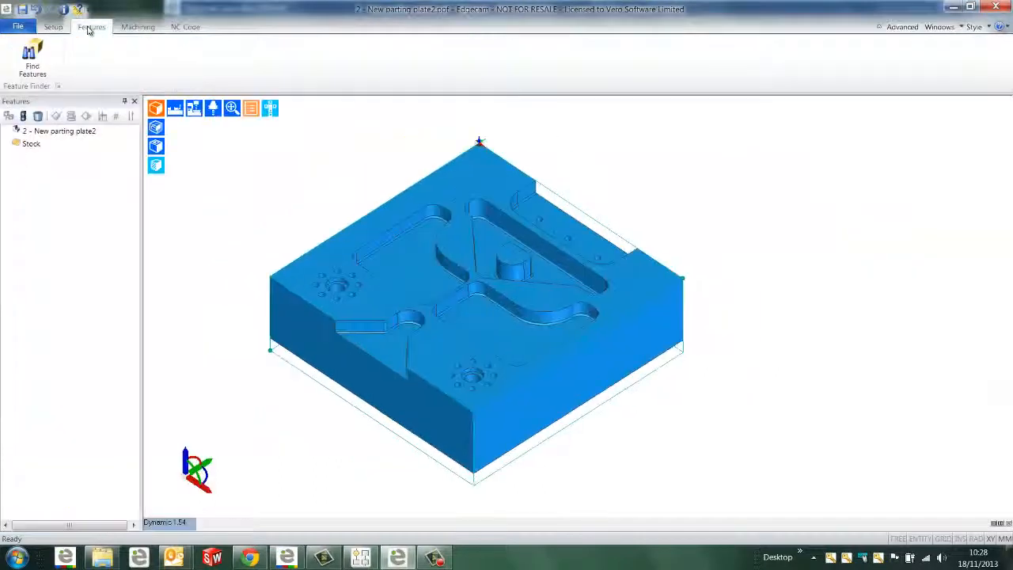
pyautogui.click(43, 55)
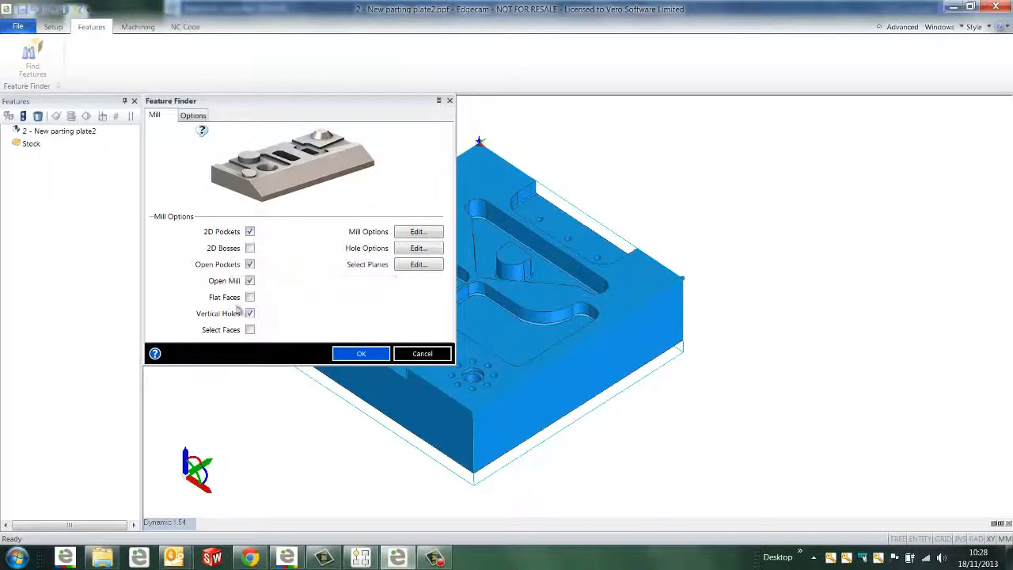
pyautogui.click(417, 232)
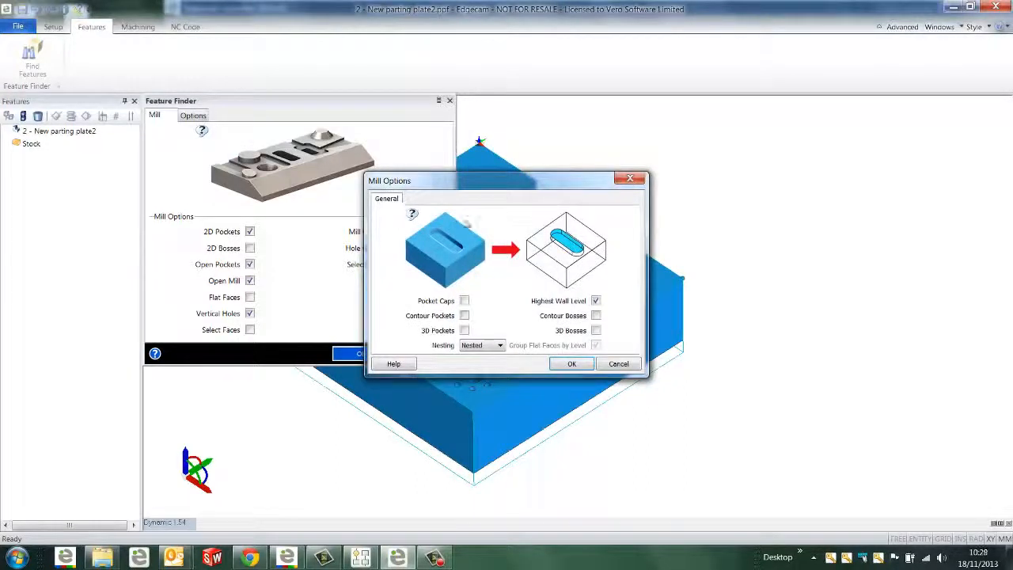
pyautogui.moveTo(477, 184); pyautogui.dragTo(474, 220)
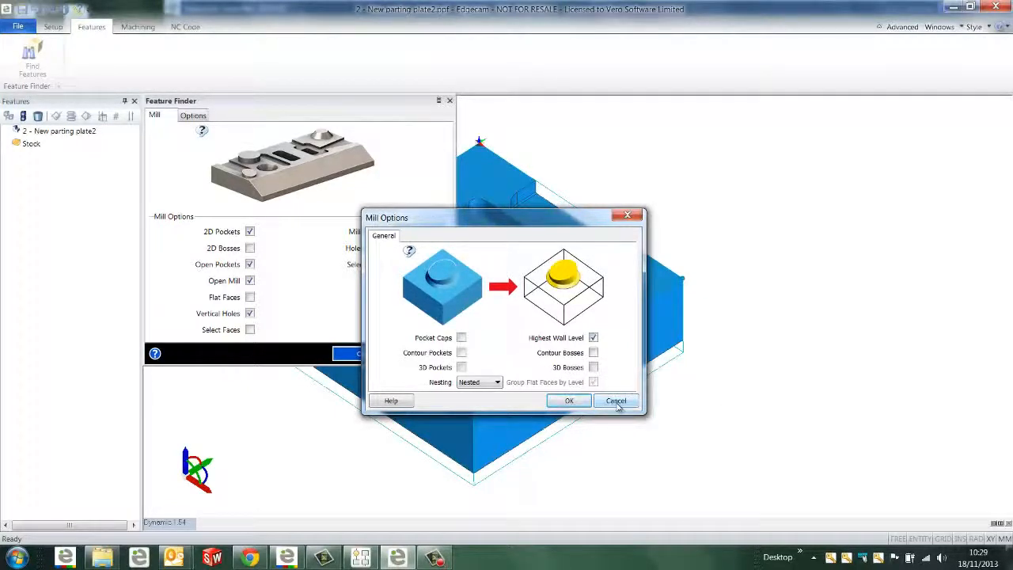
pyautogui.click(616, 401)
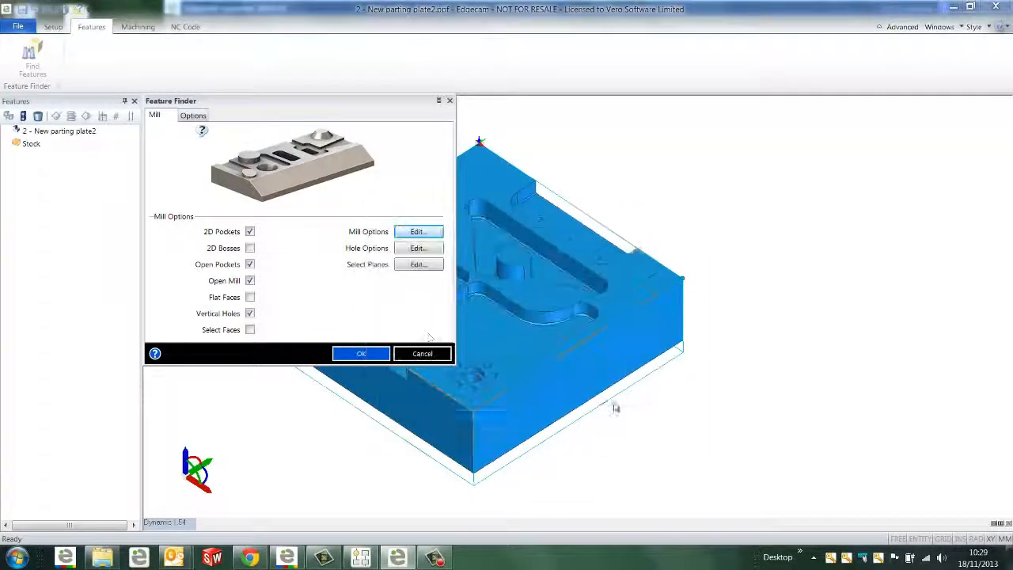
pyautogui.click(356, 353)
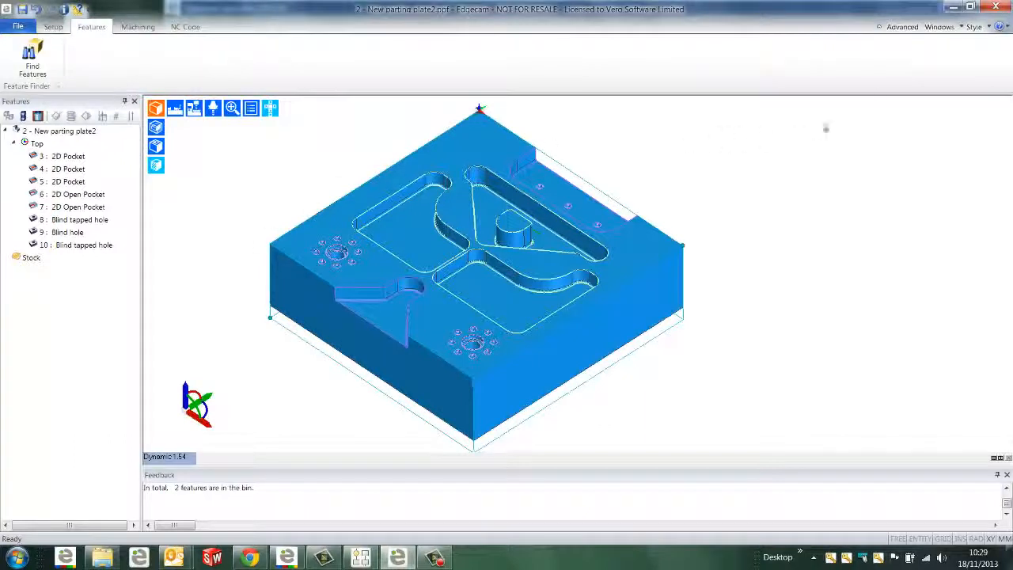
# Examine the properties of blind tapped hole feature 10, from its hole dimensions to the thread data, and close the properties
pyautogui.click(939, 27)
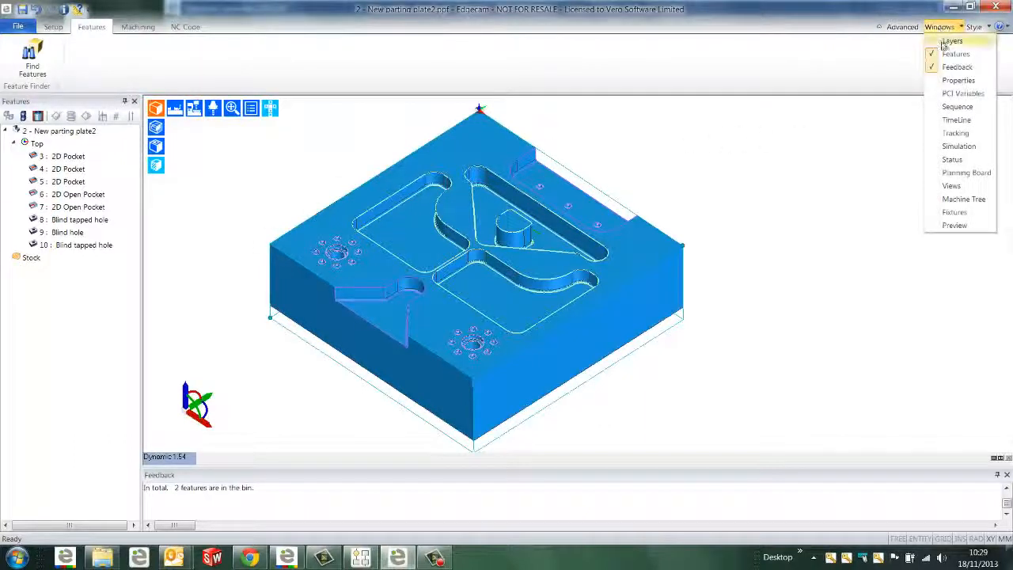
pyautogui.click(957, 80)
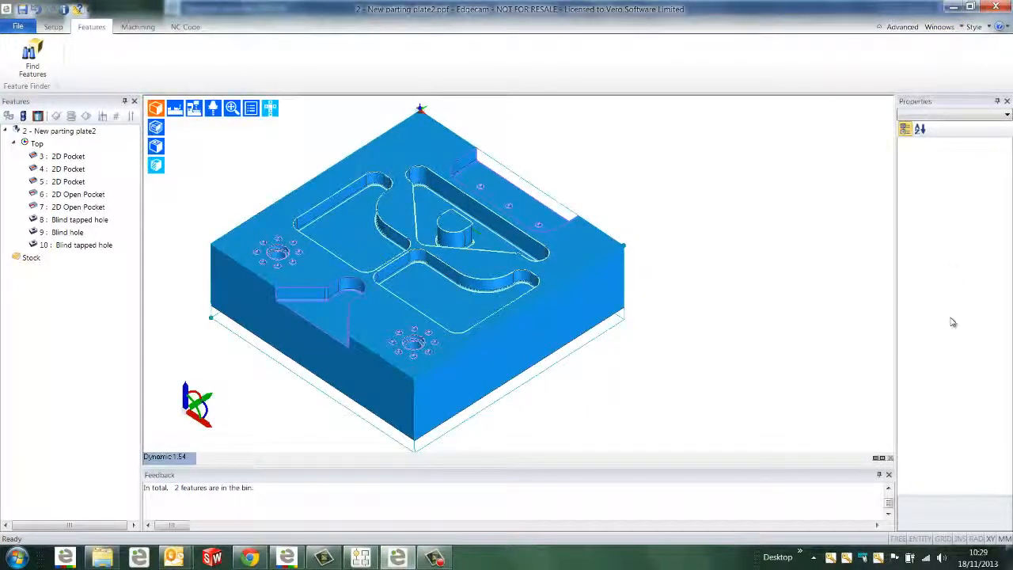
pyautogui.click(72, 246)
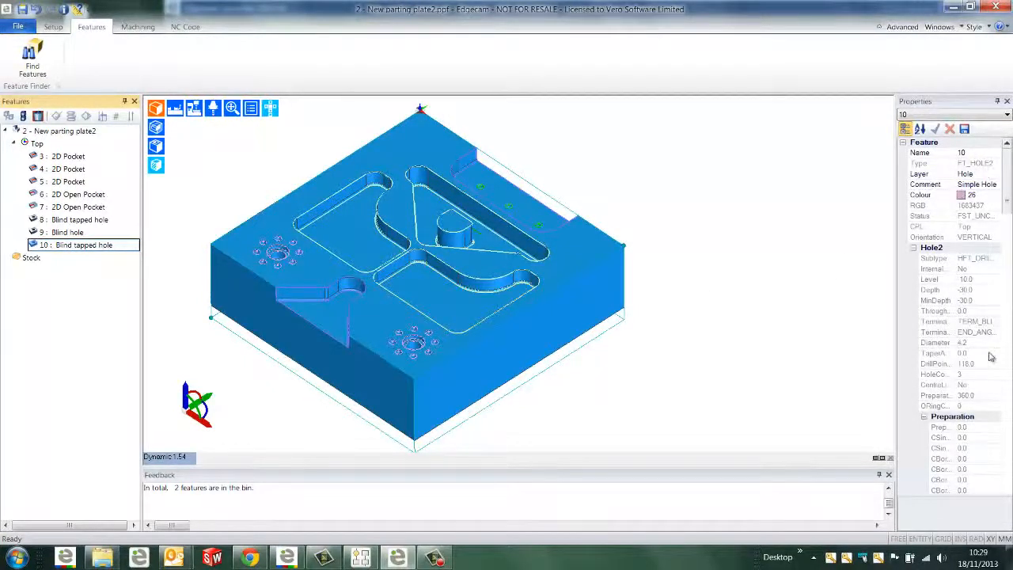
pyautogui.moveTo(1007, 202); pyautogui.dragTo(994, 223)
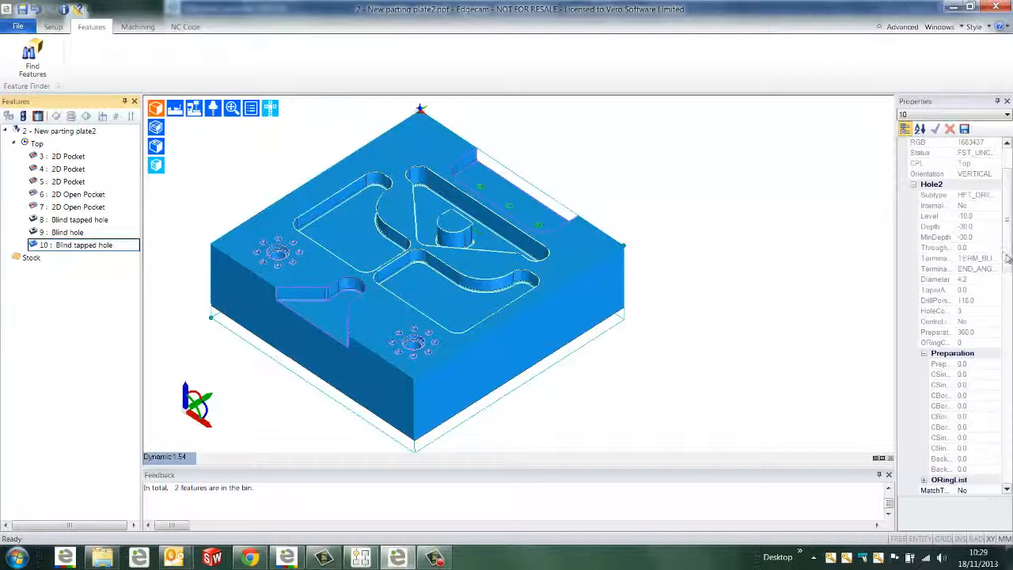
pyautogui.scroll(-2, 1008, 262)
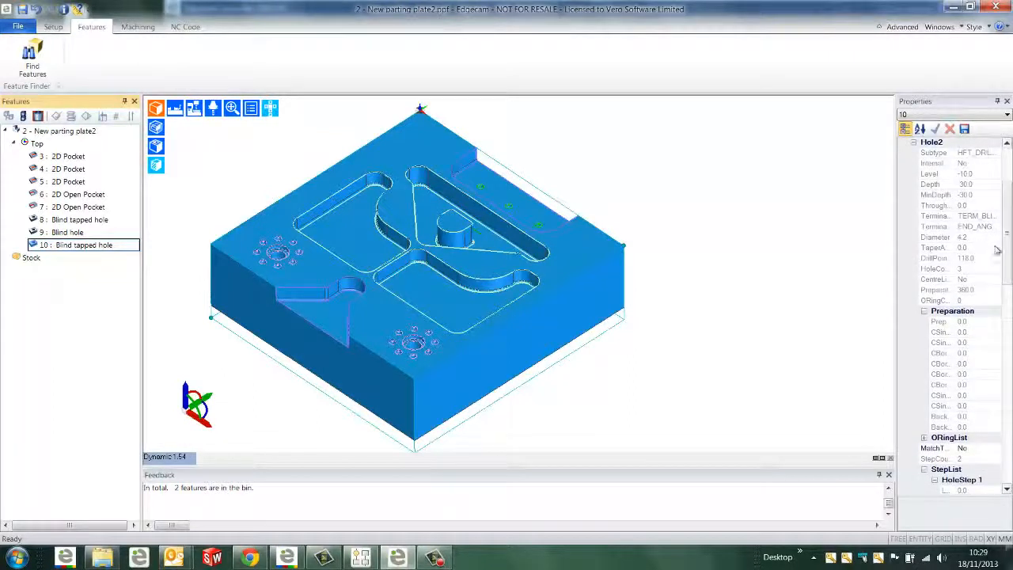
pyautogui.moveTo(1006, 269); pyautogui.dragTo(1007, 396)
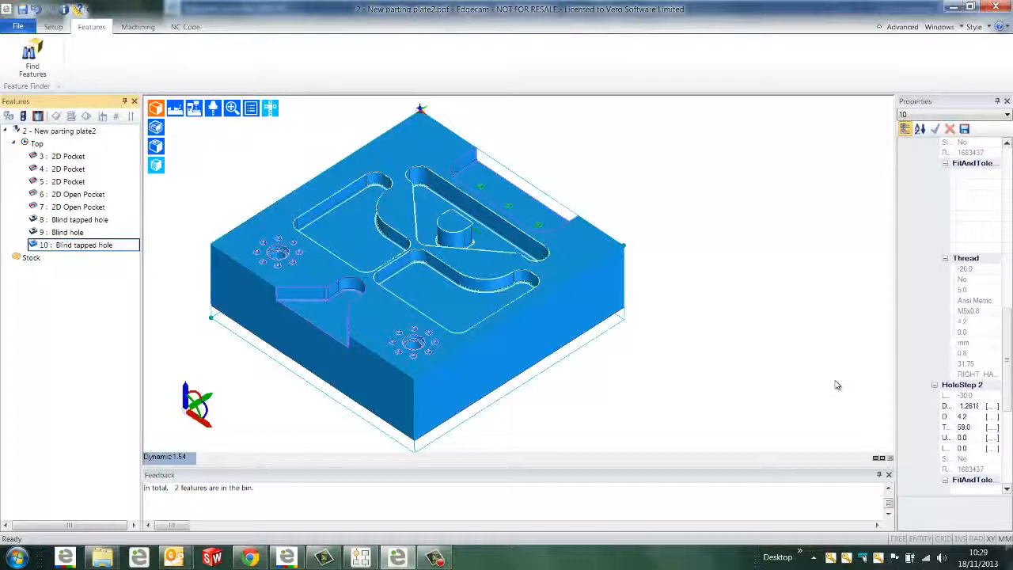
pyautogui.click(1006, 102)
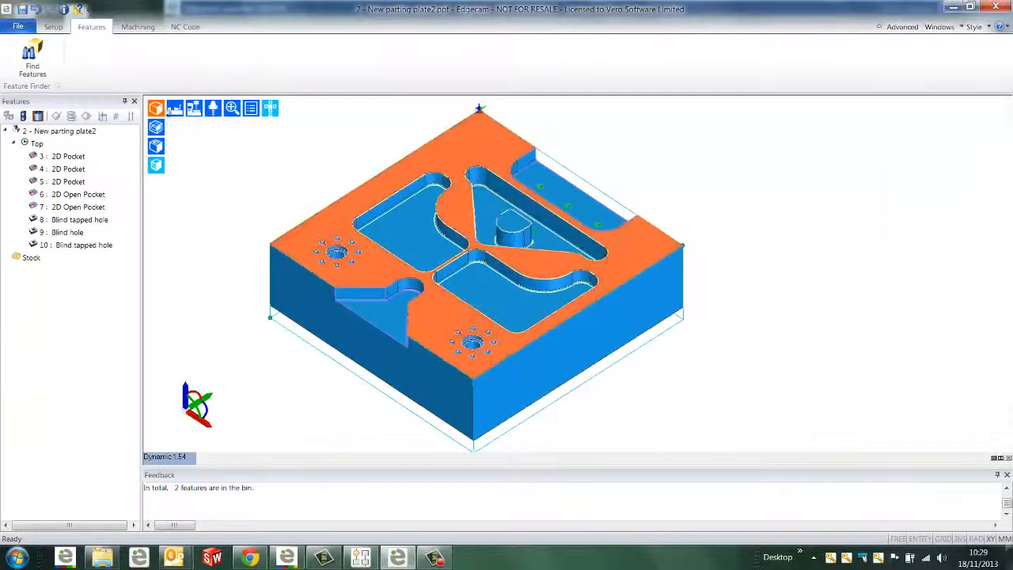
# Automatically machine the curved-sided 2D pocket along the plate's left edge with Machine Feature
pyautogui.click(138, 26)
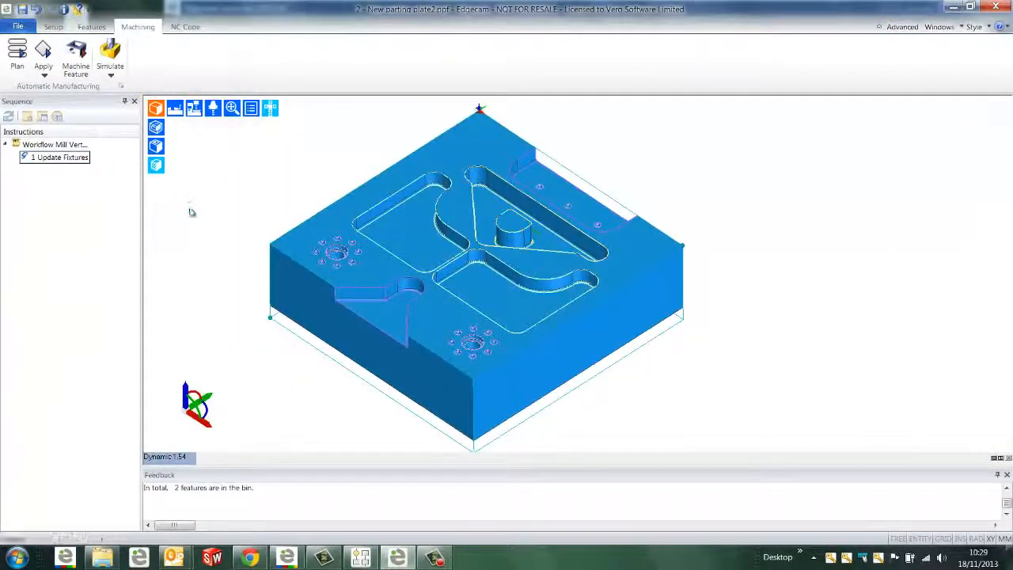
pyautogui.moveTo(208, 225); pyautogui.dragTo(223, 267, button='middle')
pyautogui.moveTo(286, 217); pyautogui.dragTo(286, 234, button='middle')
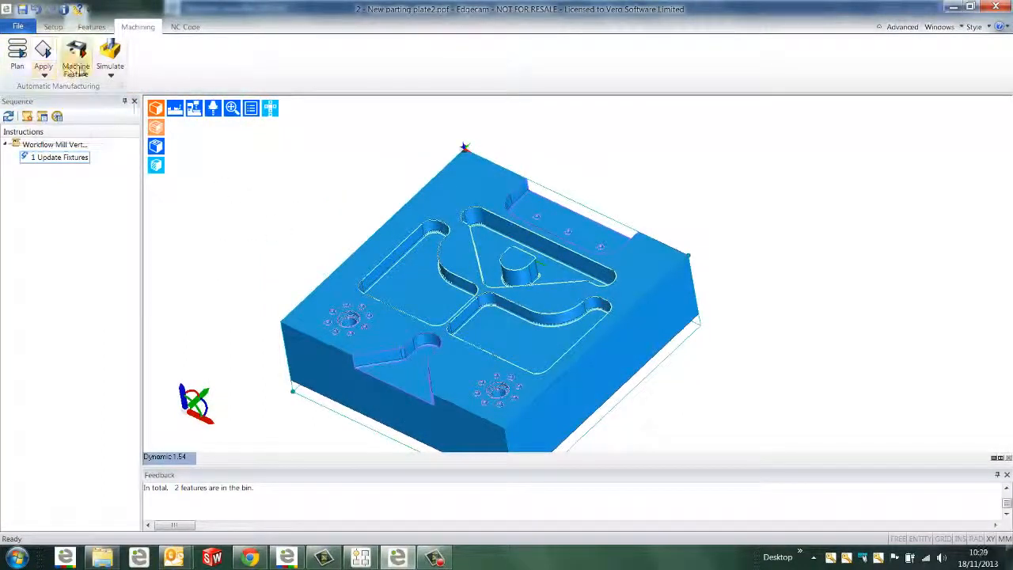
pyautogui.click(77, 67)
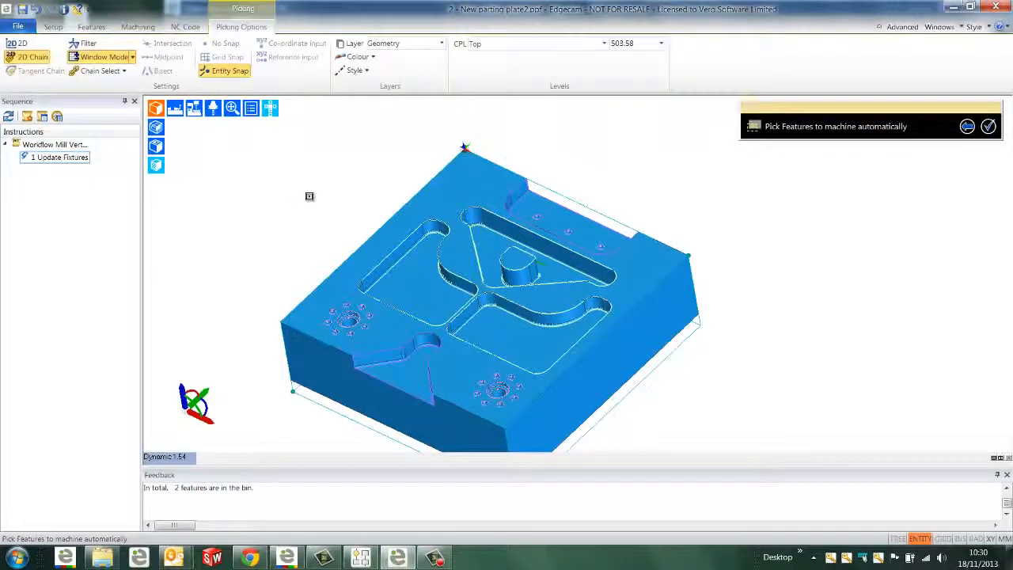
pyautogui.click(396, 248)
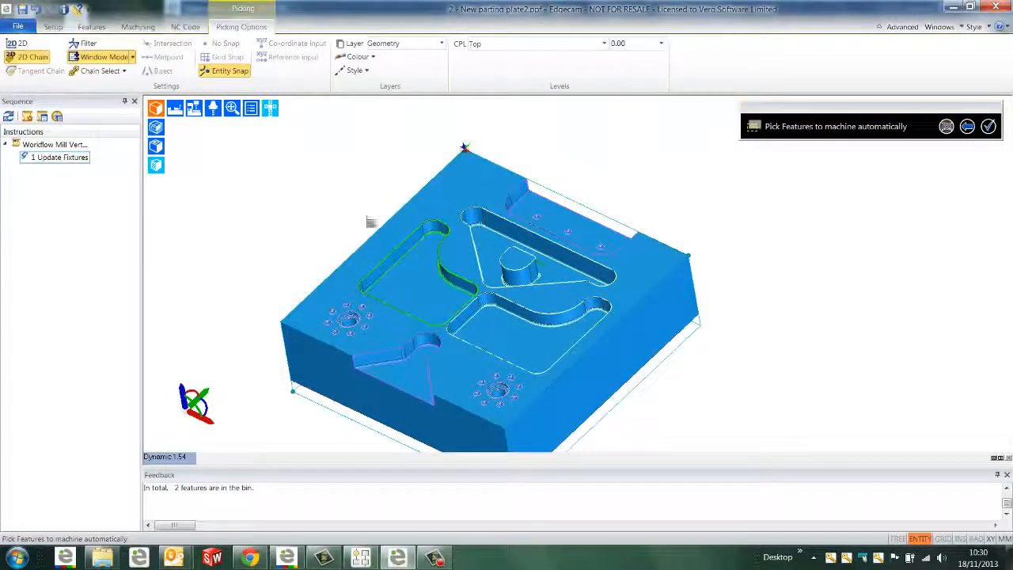
pyautogui.rightClick(348, 209)
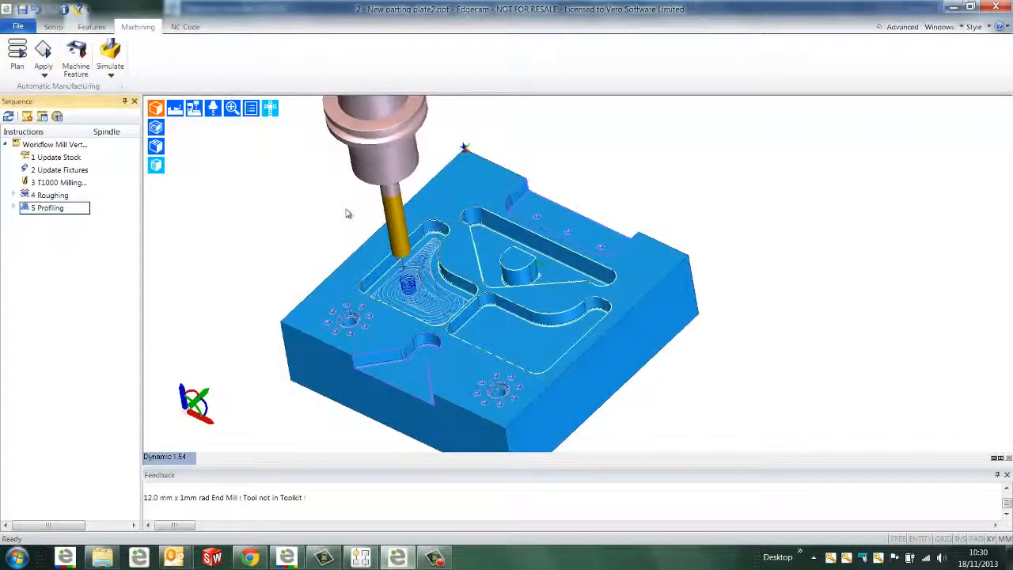
# Automatically machine 2D Open Pocket 6 and the two large holes at the centres of the small-hole circles
pyautogui.moveTo(345, 208); pyautogui.dragTo(337, 198, button='middle')
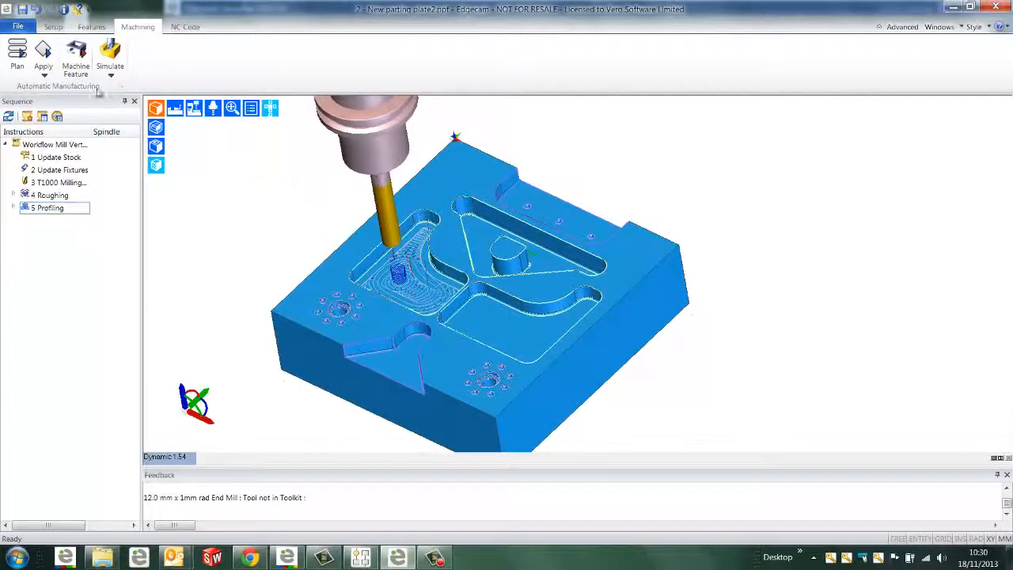
pyautogui.click(76, 55)
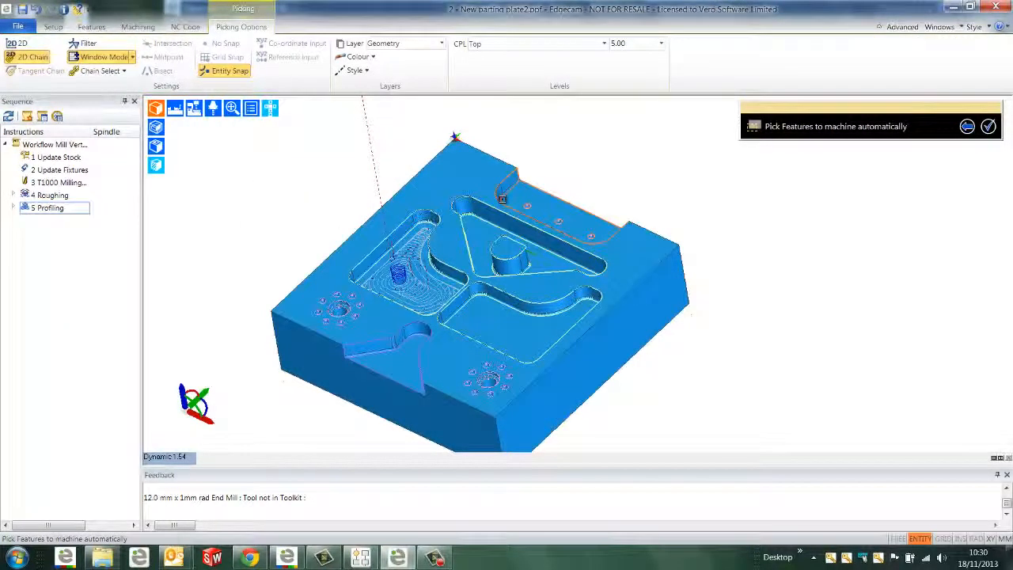
pyautogui.click(501, 199)
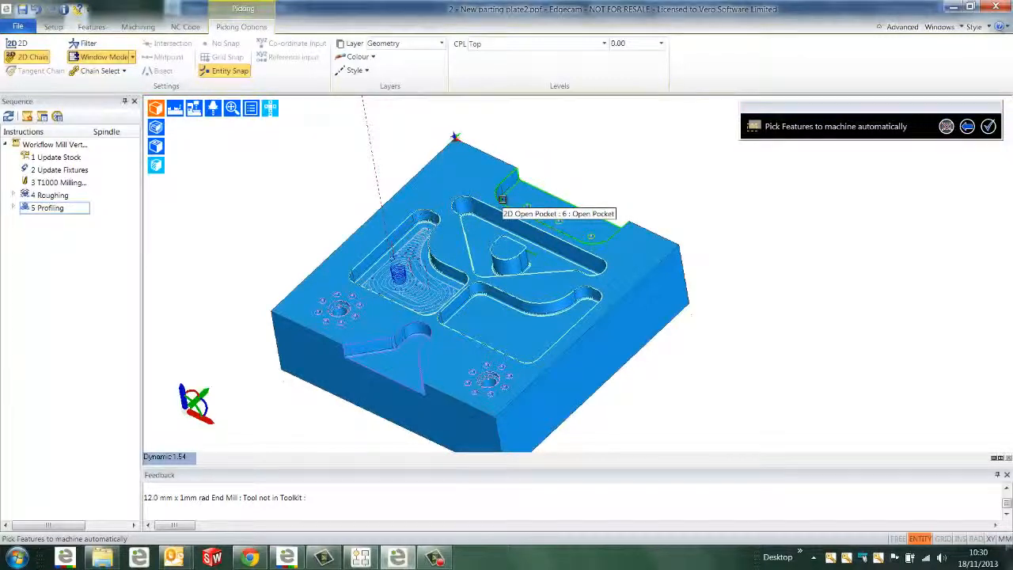
pyautogui.click(489, 386)
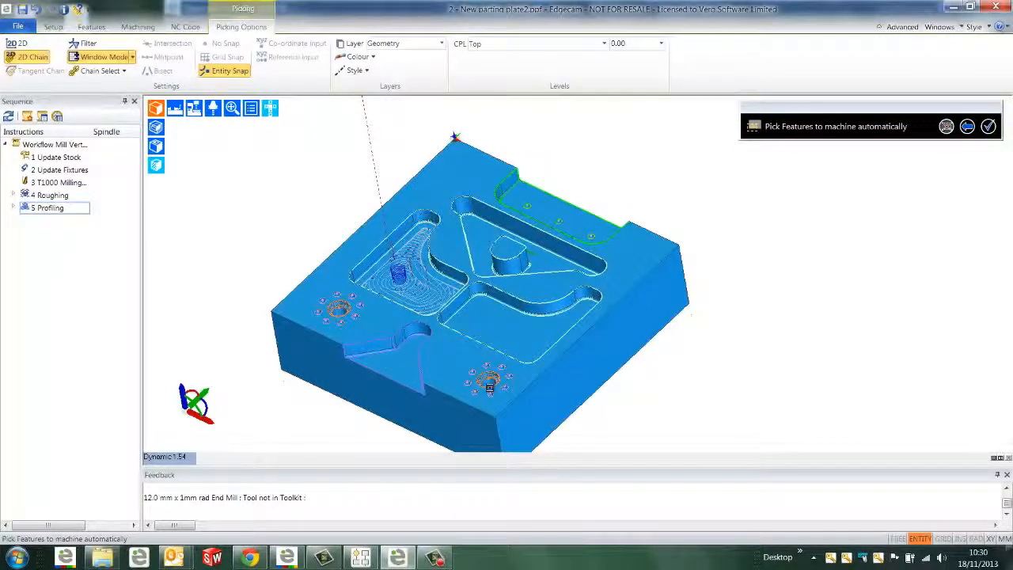
pyautogui.rightClick(489, 386)
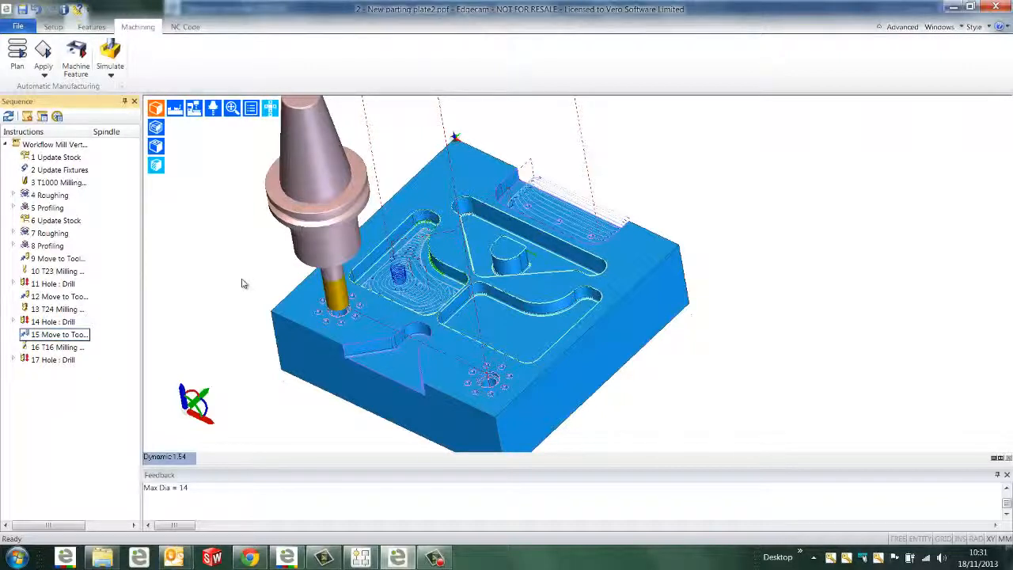
# Switch to Strategy Manager, place Drill Cycle and TC process nodes beside the drilling strategy, and delete both nodes
pyautogui.click(361, 557)
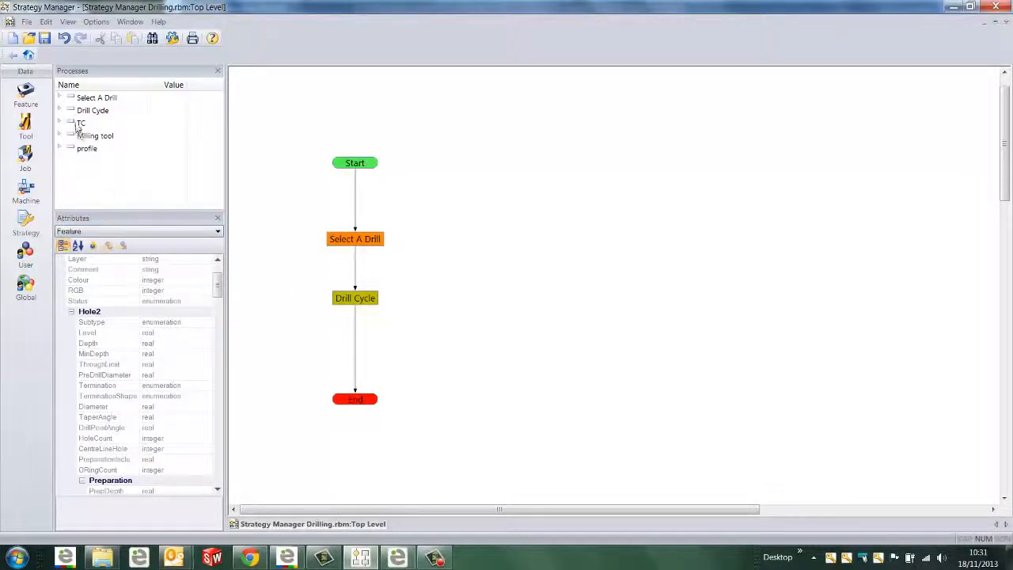
pyautogui.moveTo(93, 111); pyautogui.dragTo(467, 182)
pyautogui.moveTo(113, 127); pyautogui.dragTo(422, 188)
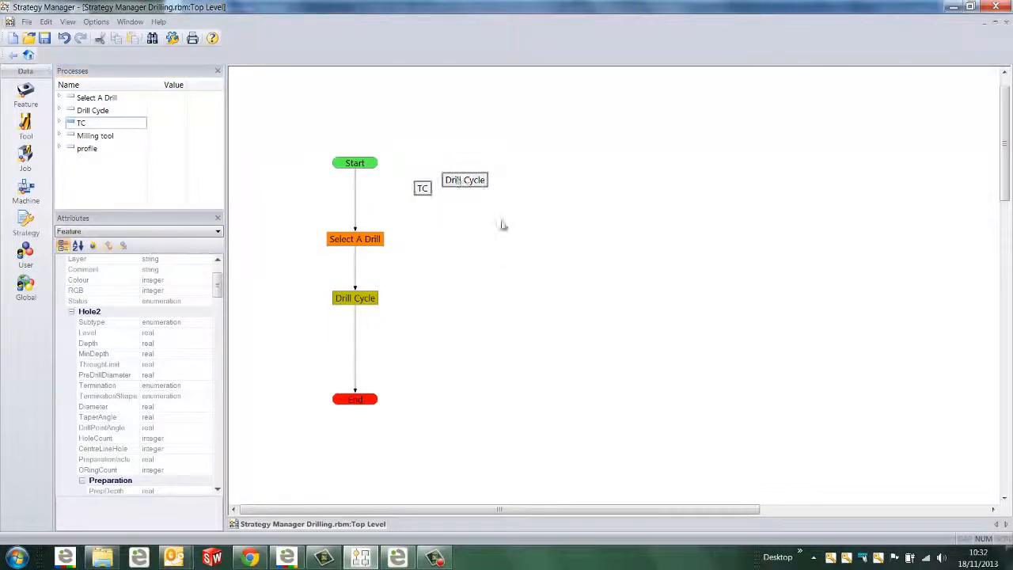
pyautogui.rightClick(457, 180)
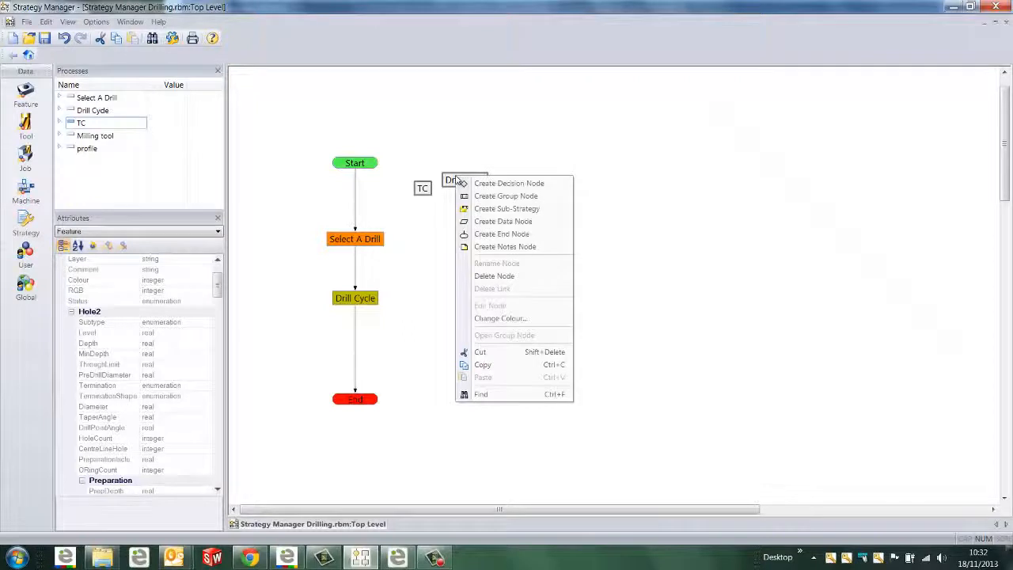
pyautogui.click(486, 276)
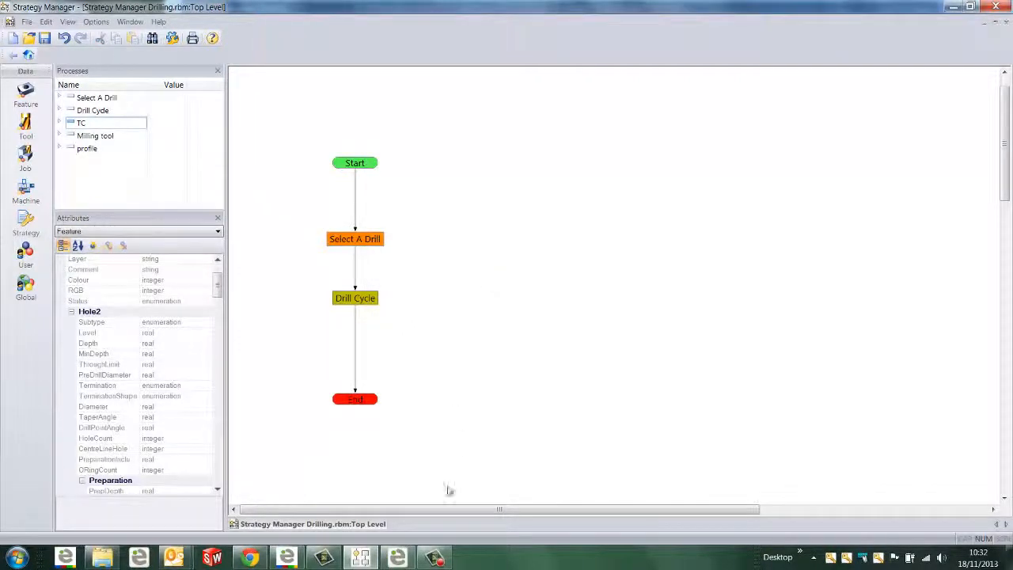
# Output roughing instruction 7 as a process from the Edgecam sequence and paste it into Strategy Manager's process list
pyautogui.click(409, 563)
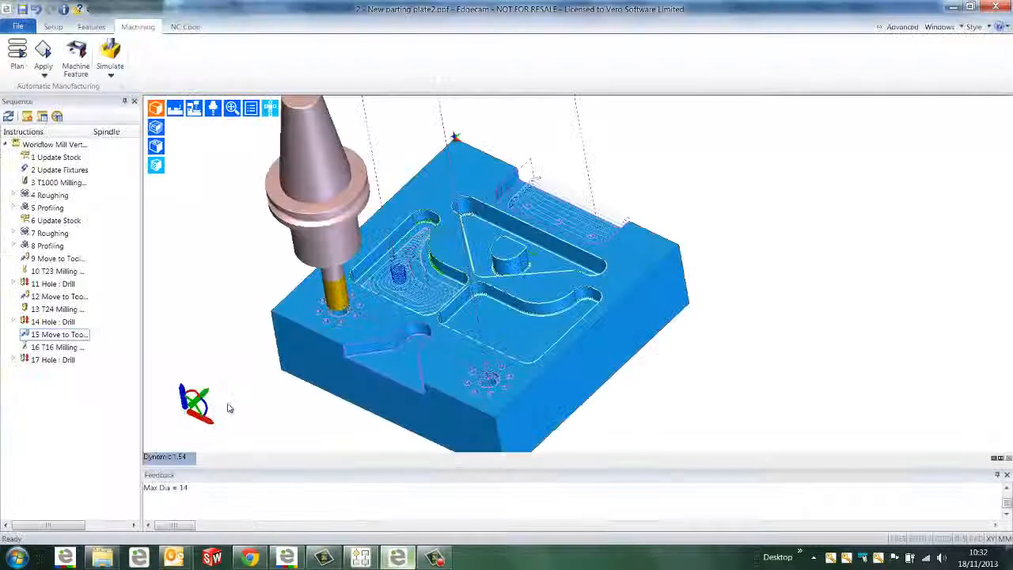
pyautogui.click(58, 233)
pyautogui.rightClick(57, 232)
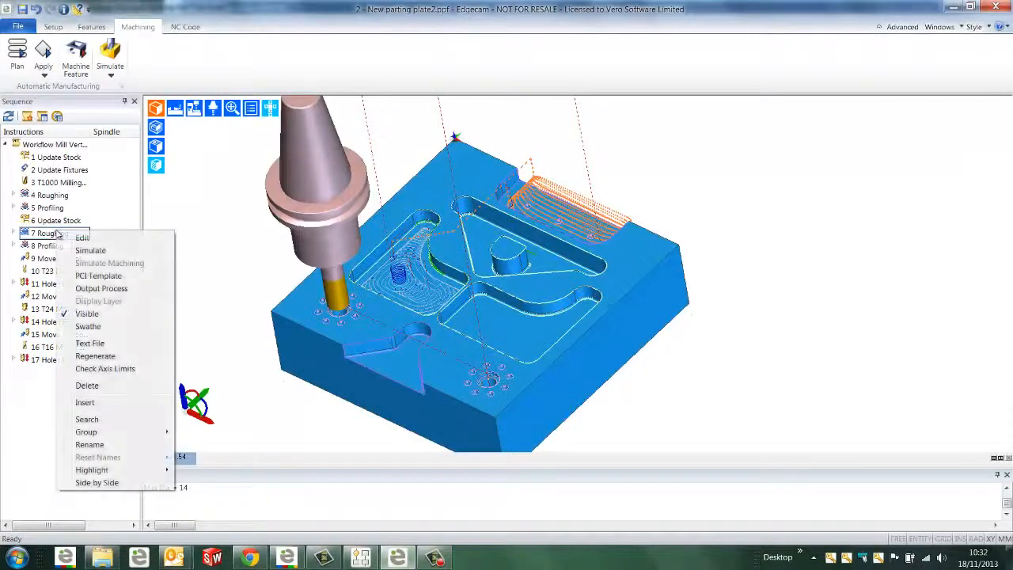
pyautogui.click(101, 287)
pyautogui.click(360, 557)
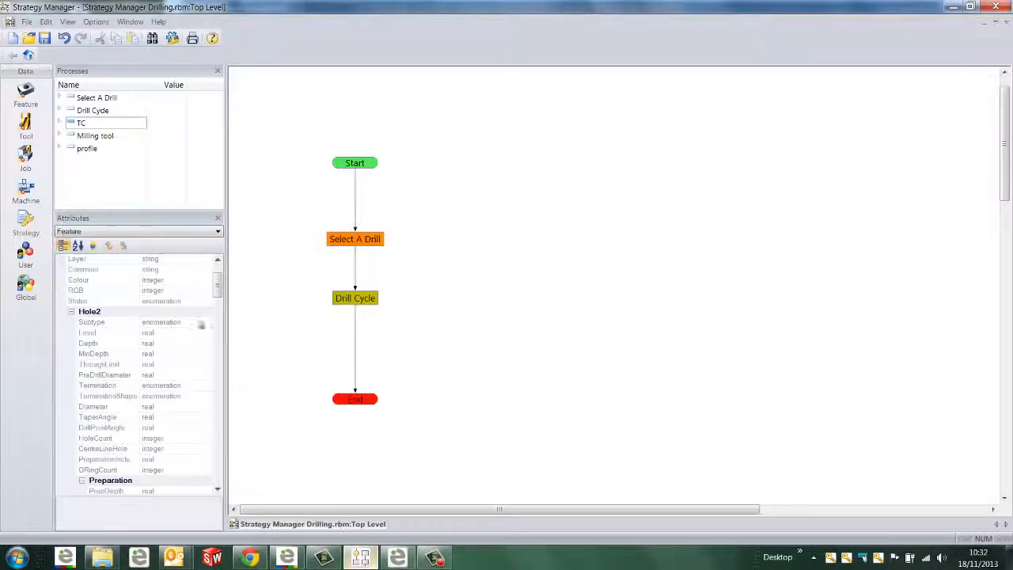
pyautogui.rightClick(82, 183)
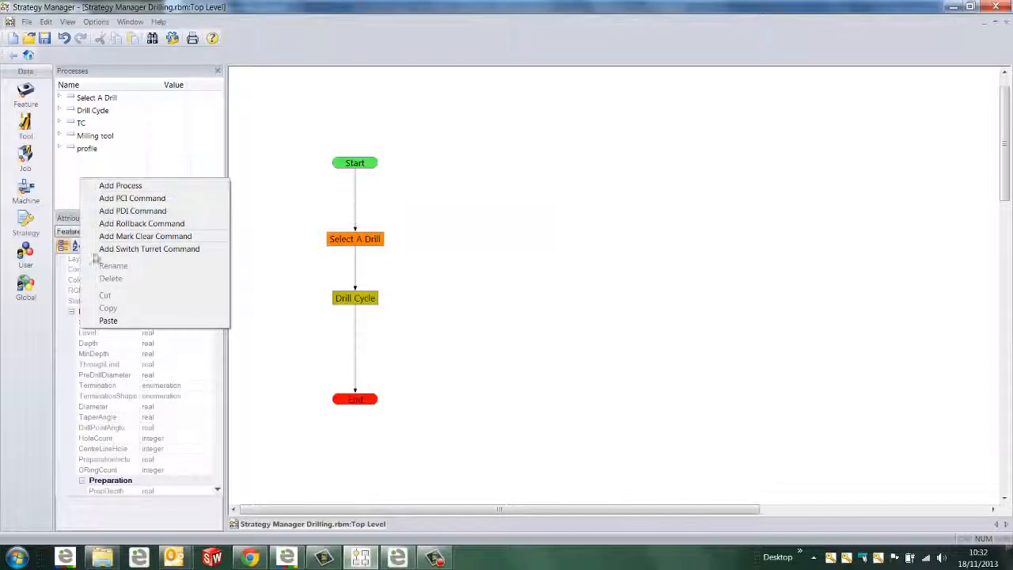
pyautogui.click(107, 320)
# Expand the pasted process to review its Roughing parameters, and delete the process from the list
pyautogui.click(60, 160)
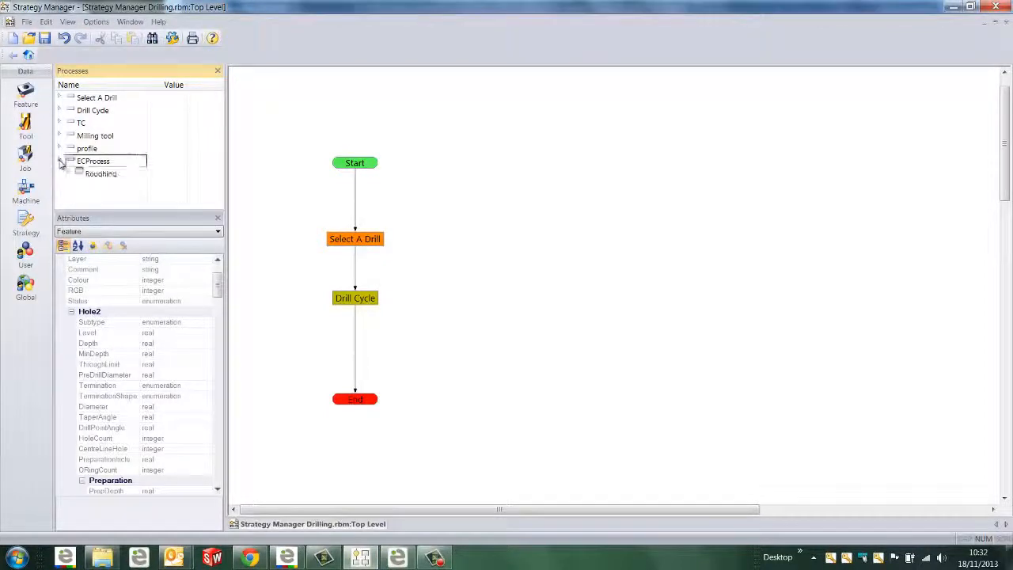
pyautogui.click(69, 173)
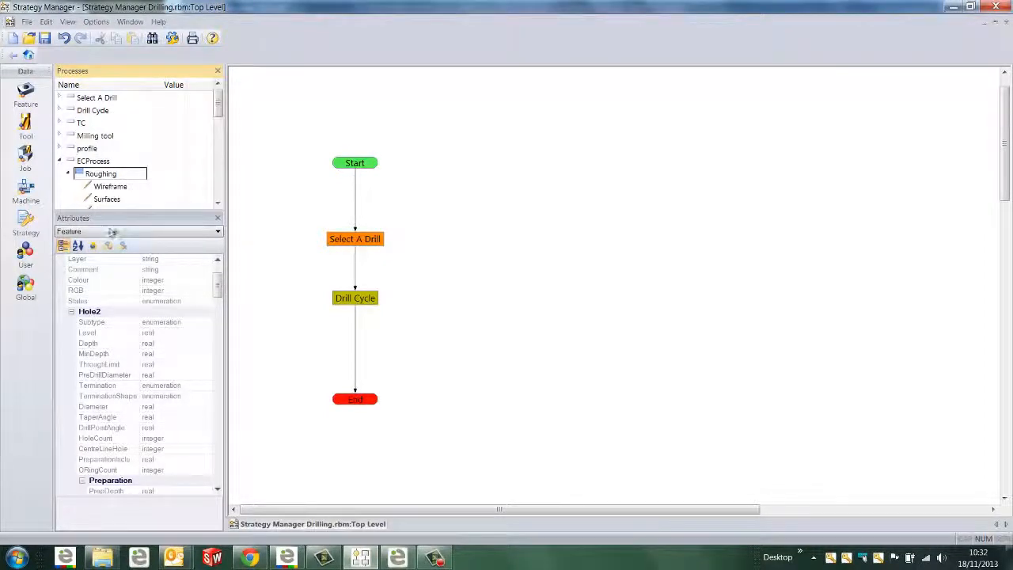
pyautogui.moveTo(110, 252); pyautogui.dragTo(117, 344)
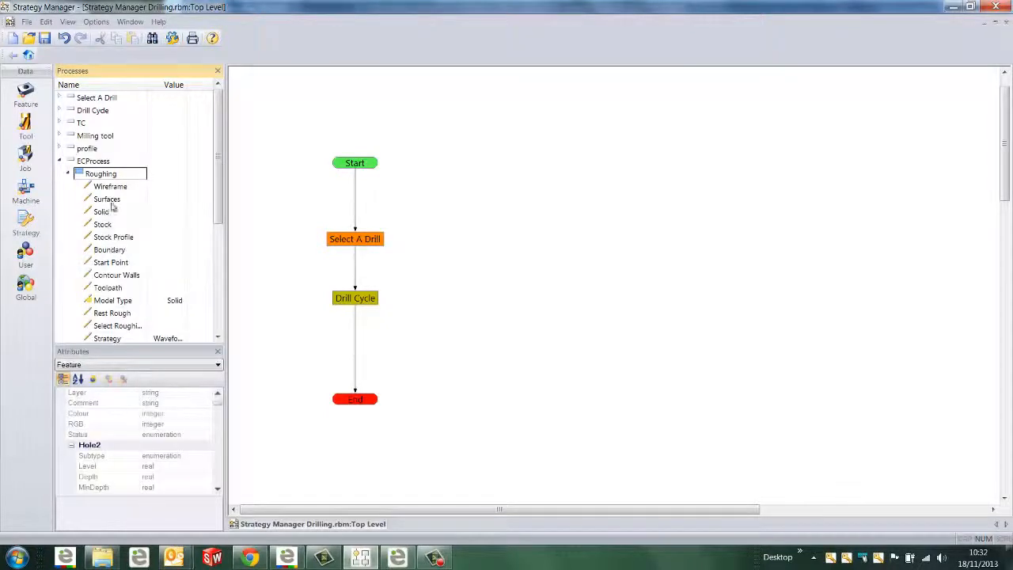
pyautogui.moveTo(219, 209); pyautogui.dragTo(218, 318)
pyautogui.scroll(5, 91, 174)
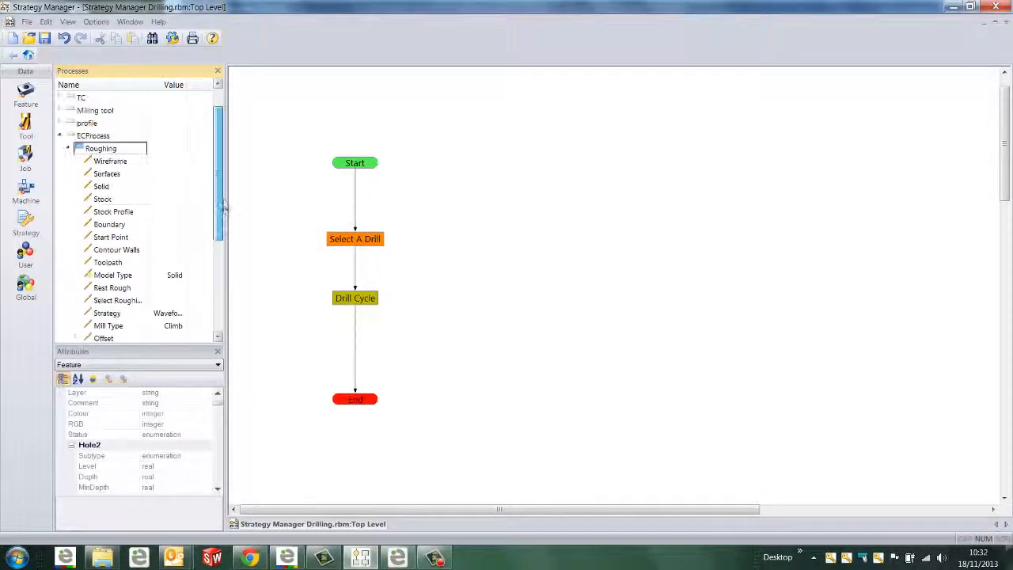
pyautogui.click(92, 162)
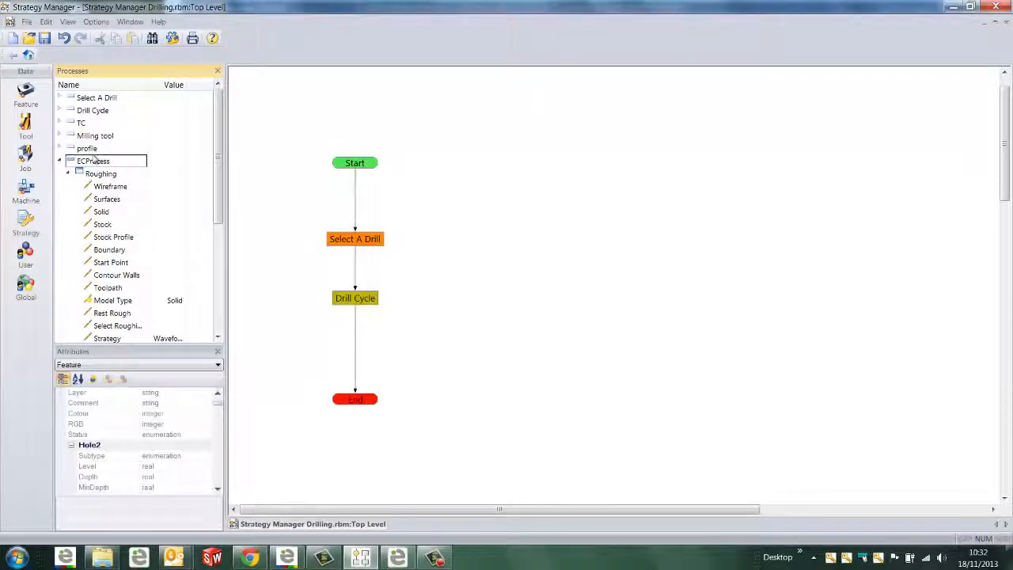
pyautogui.rightClick(95, 163)
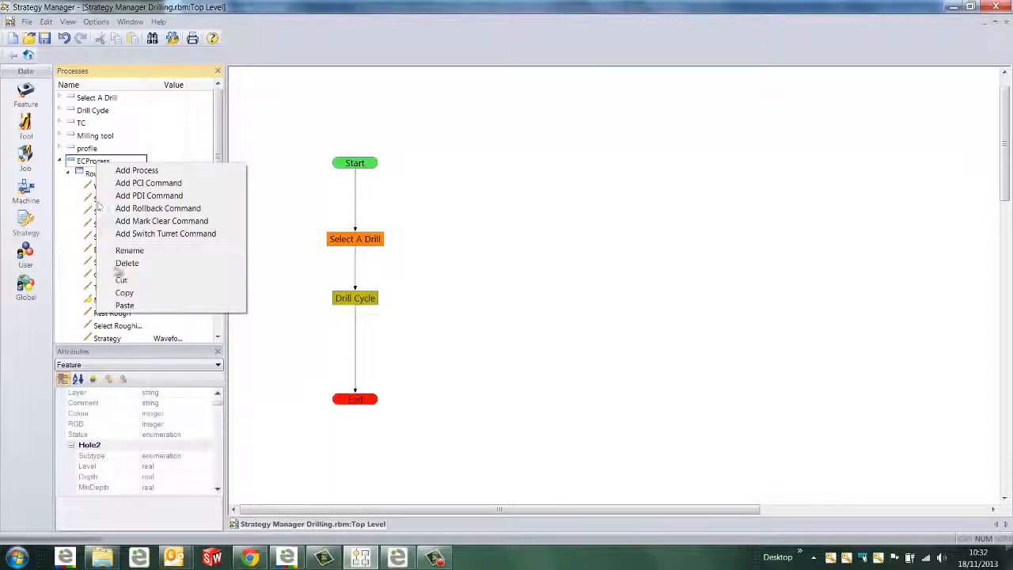
pyautogui.click(125, 262)
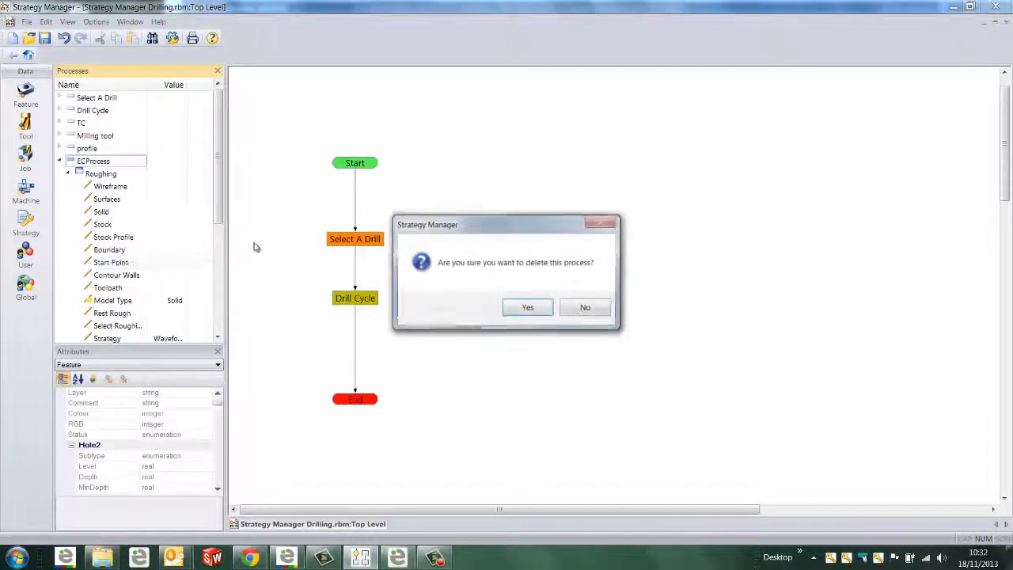
pyautogui.click(528, 307)
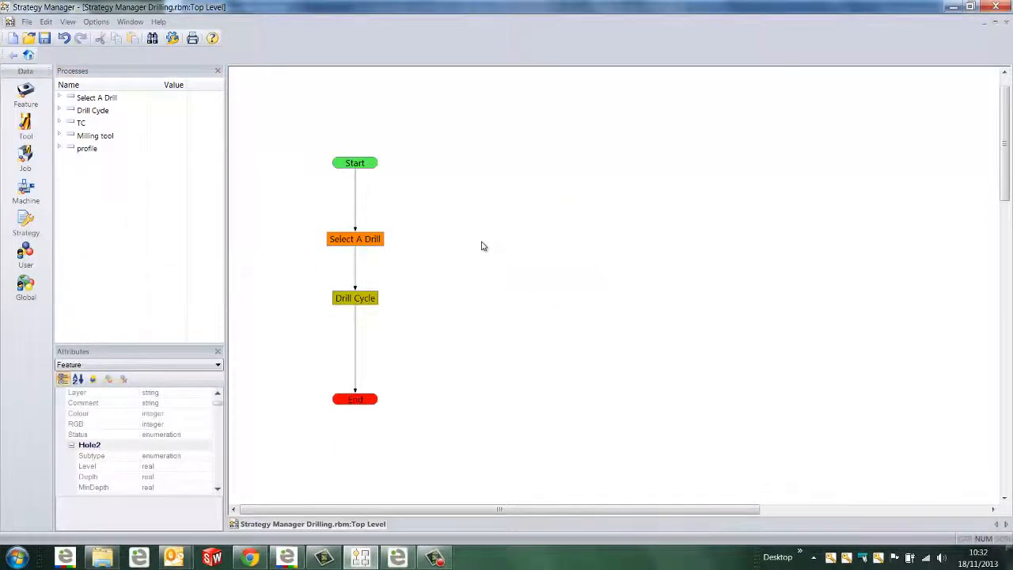
# Create a decision node beside the drilling strategy's flow and name it "Is hole >25?"
pyautogui.rightClick(483, 246)
pyautogui.click(507, 249)
pyautogui.doubleClick(489, 221)
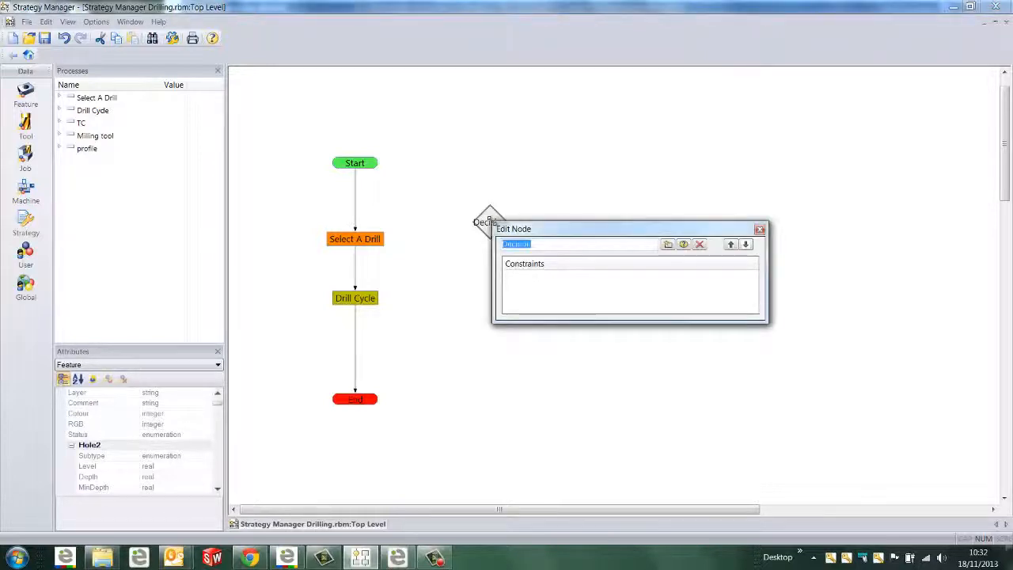
pyautogui.write('Is h')
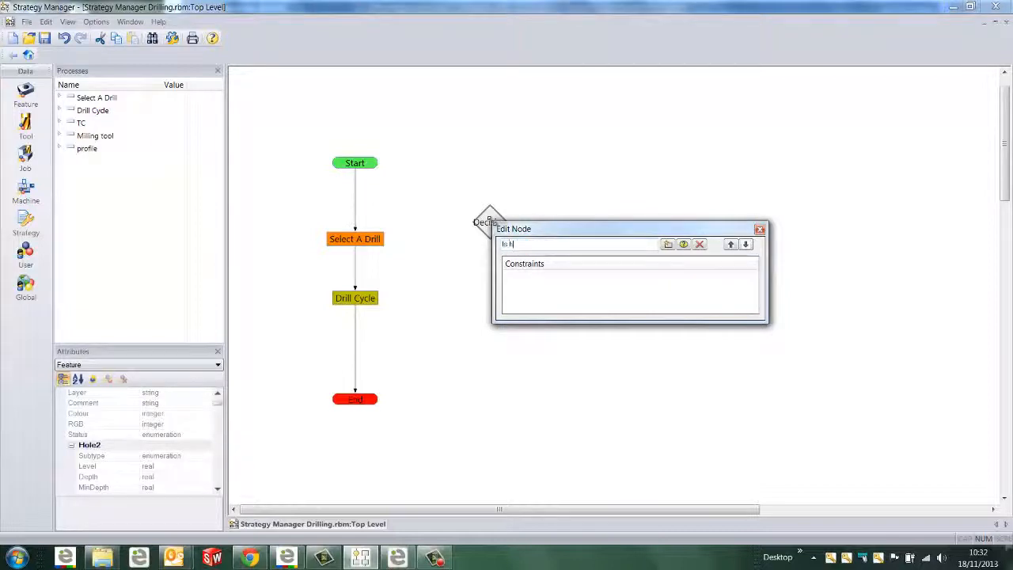
pyautogui.write('ole ')
pyautogui.write('>85?')
# Add a greater-than constraint on Feature.Hole2.Diameter to the decision node, matching the limit in its name
pyautogui.click(668, 244)
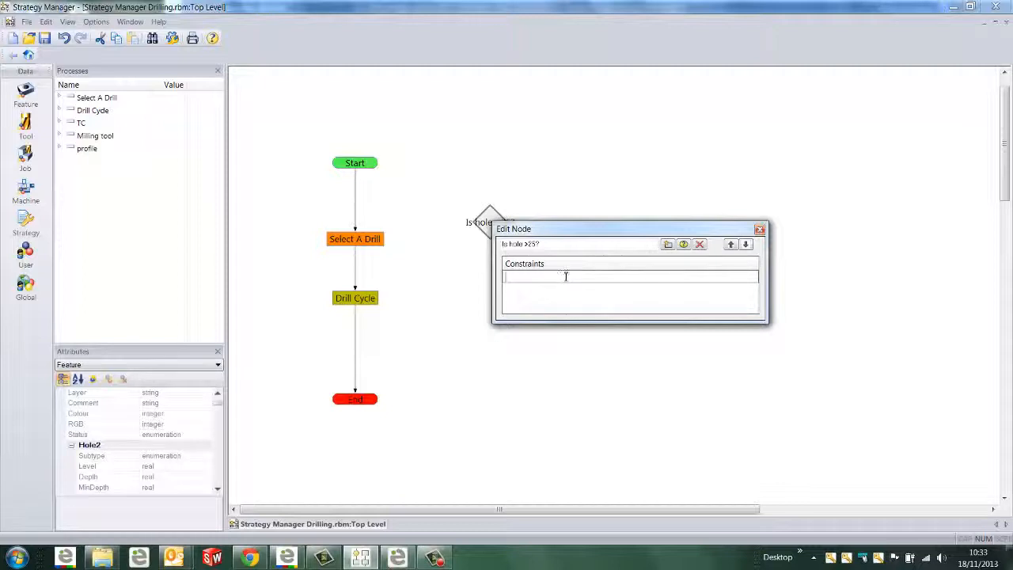
pyautogui.click(218, 407)
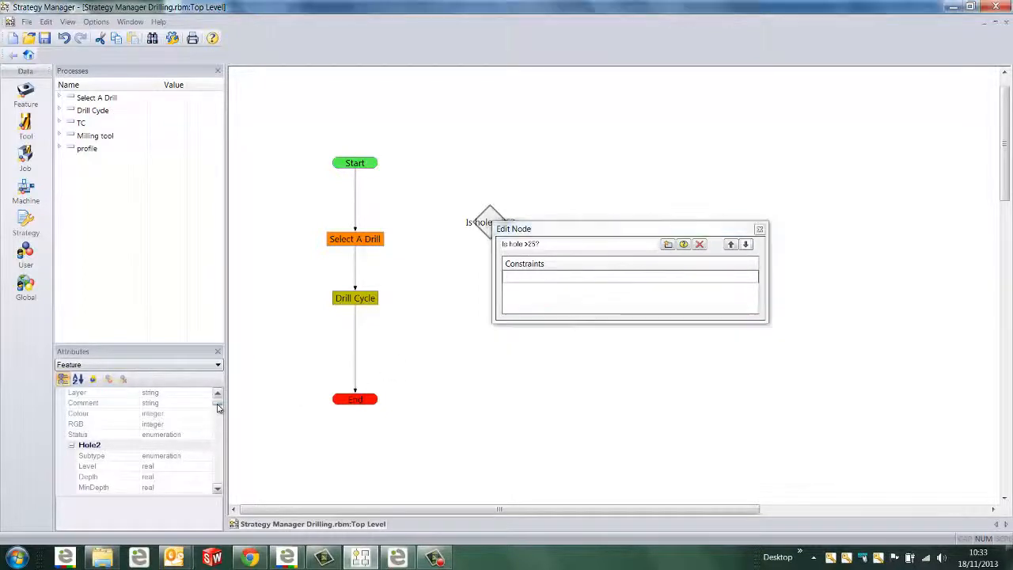
pyautogui.scroll(2, 217, 407)
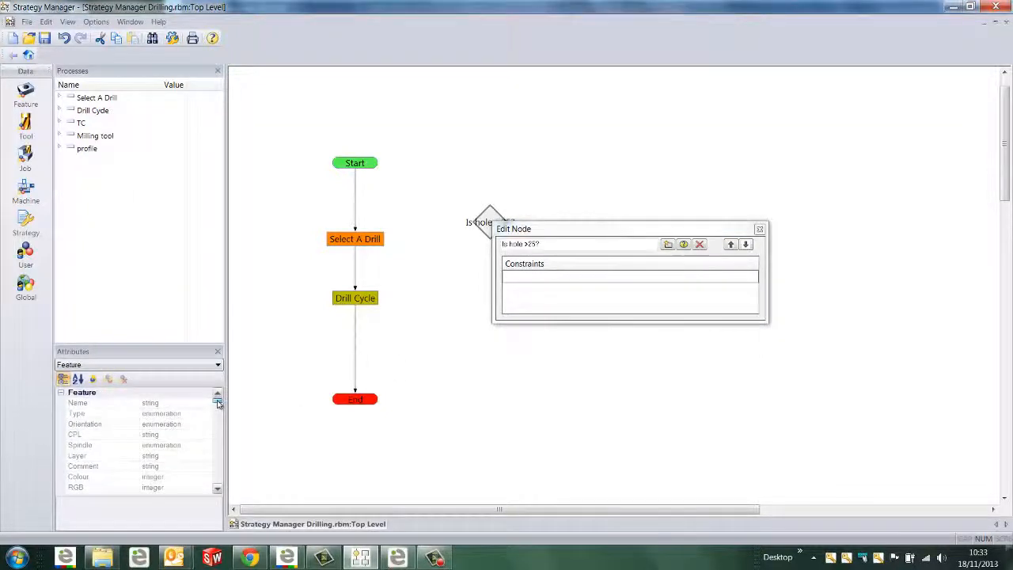
pyautogui.moveTo(217, 403); pyautogui.dragTo(217, 413)
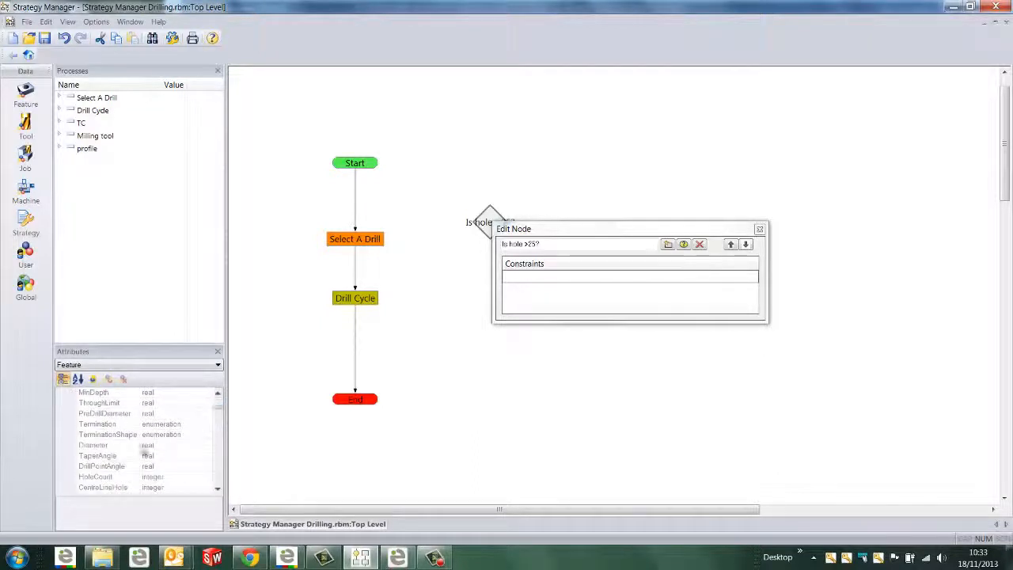
pyautogui.doubleClick(127, 447)
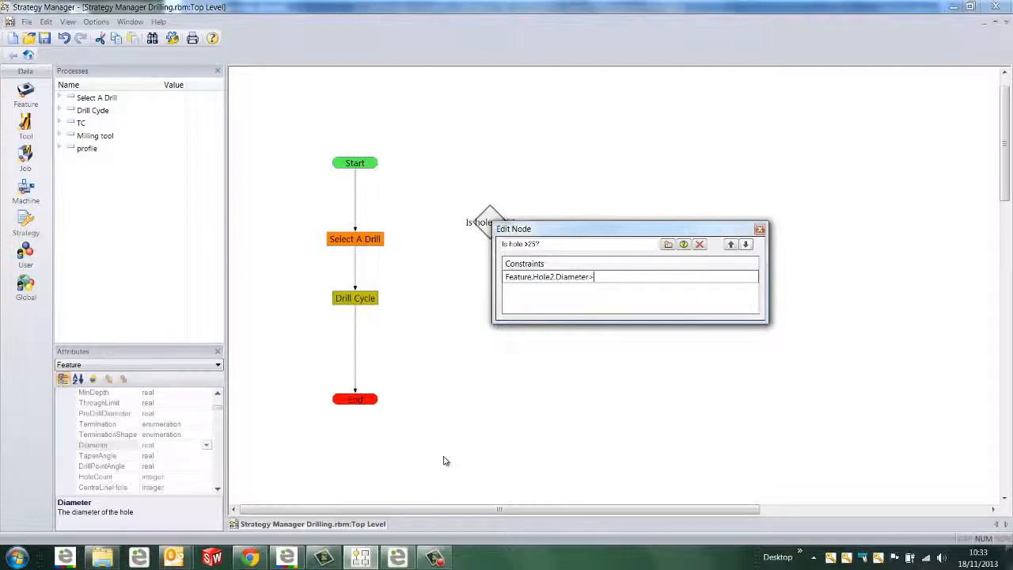
pyautogui.press('Return')
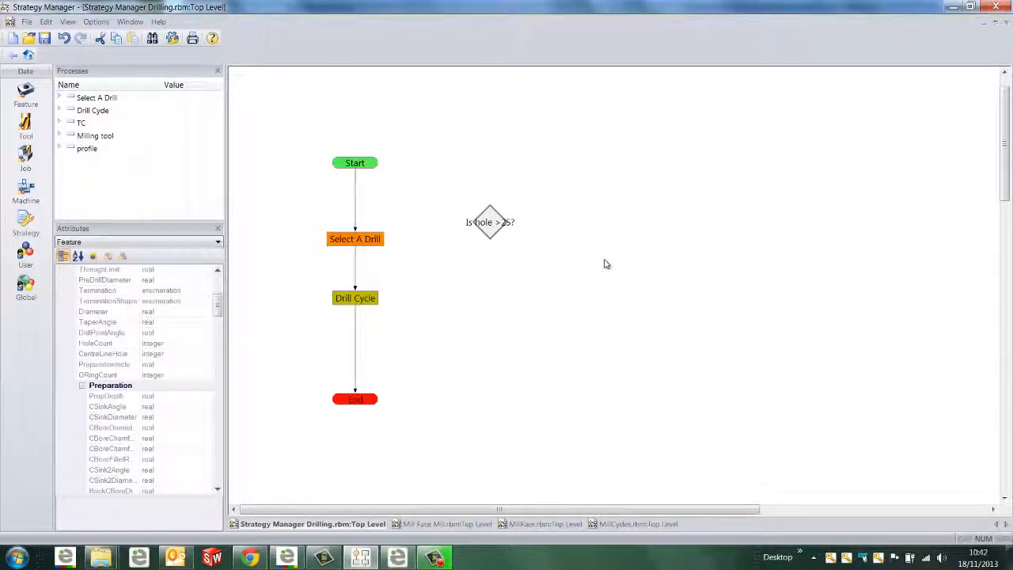
# Connect Start to the "Is hole >25?" decision, and link its No branch to Select A Drill
pyautogui.moveTo(374, 164); pyautogui.dragTo(483, 218)
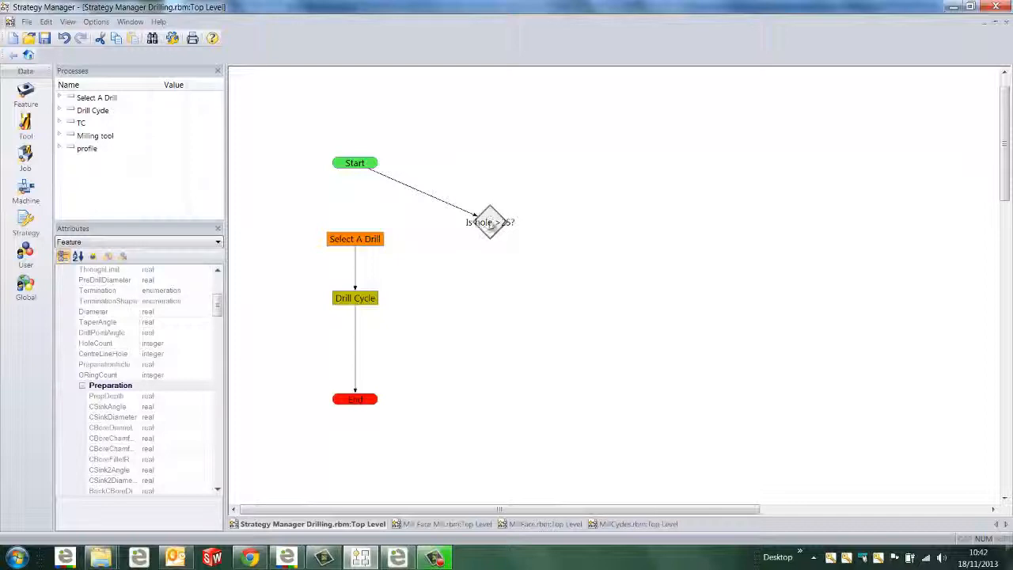
pyautogui.moveTo(489, 227); pyautogui.dragTo(379, 238)
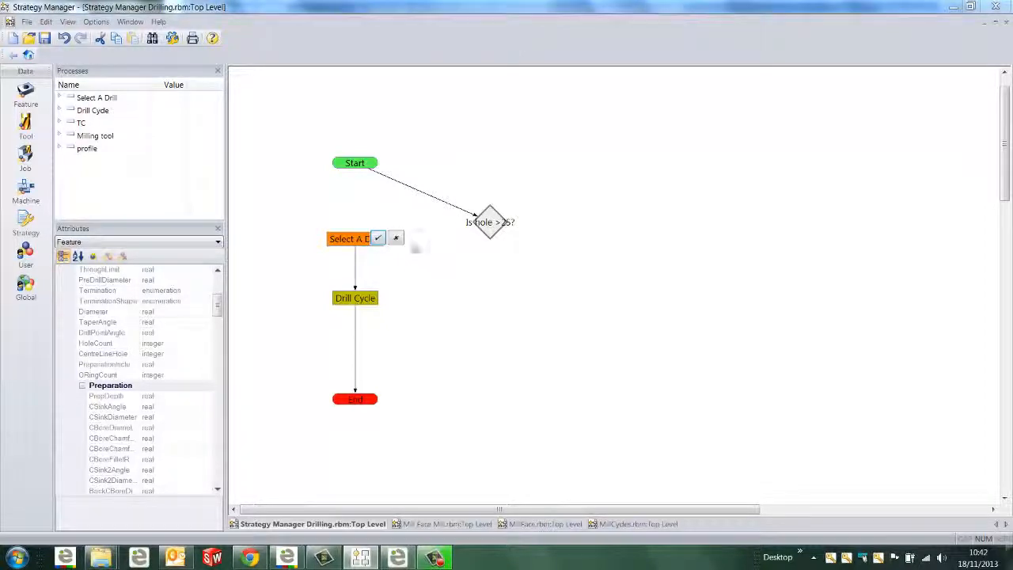
pyautogui.click(396, 240)
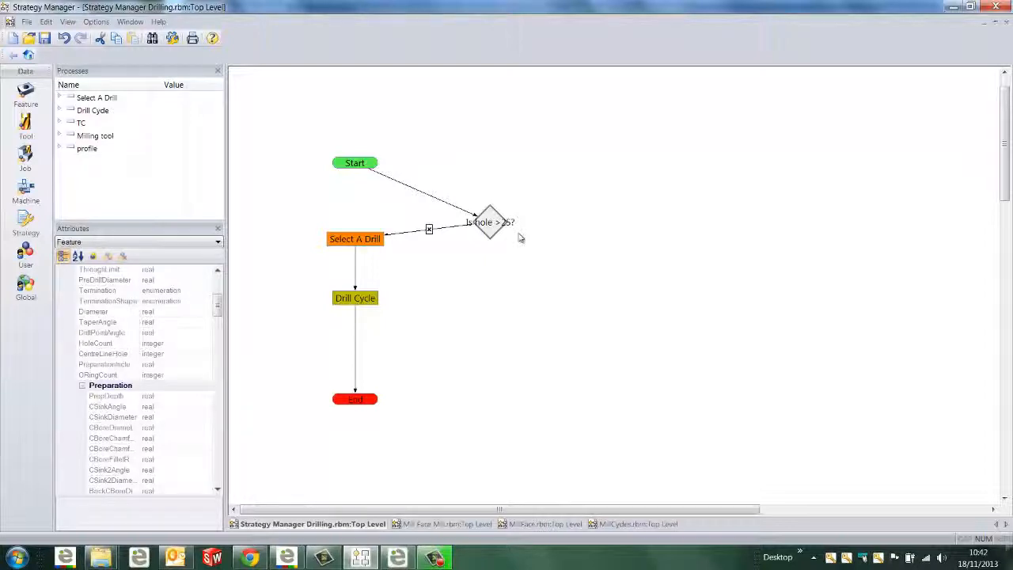
# Duplicate the Select A Drill process in the process list
pyautogui.click(95, 99)
pyautogui.rightClick(95, 99)
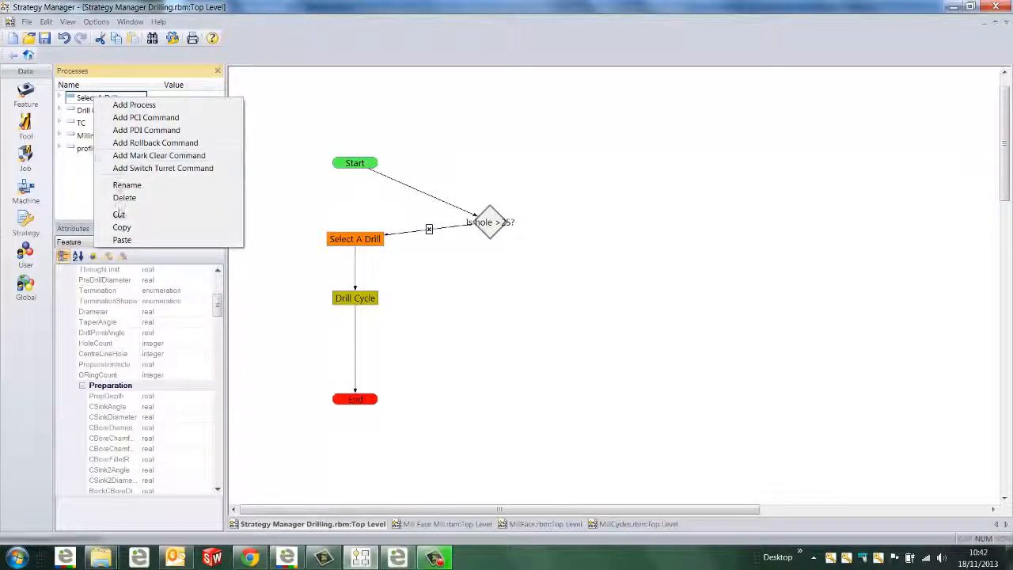
pyautogui.click(121, 226)
pyautogui.click(104, 184)
pyautogui.rightClick(105, 186)
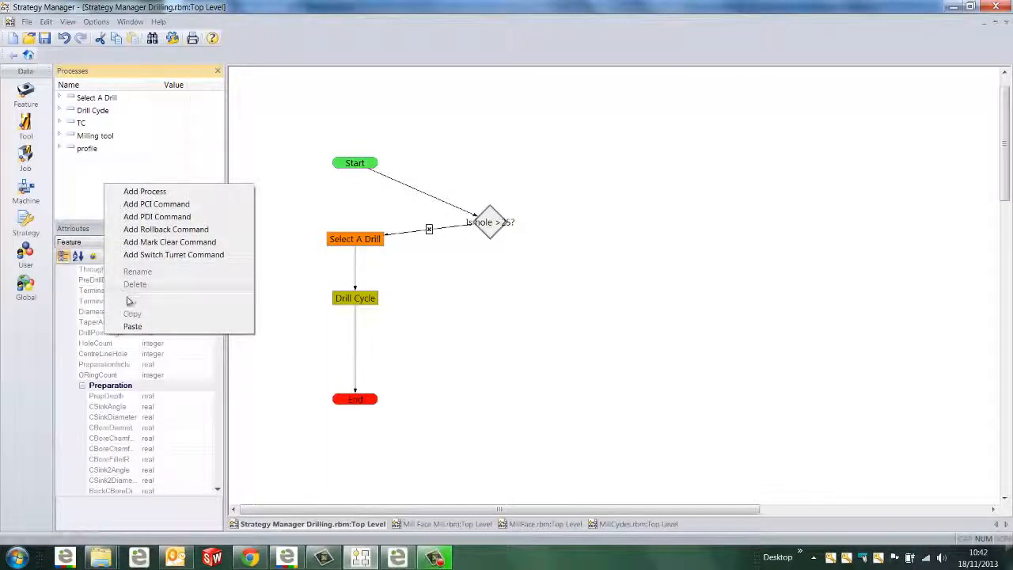
pyautogui.click(130, 325)
# Rename the copied drill selection process as "2nd Drill"
pyautogui.click(94, 163)
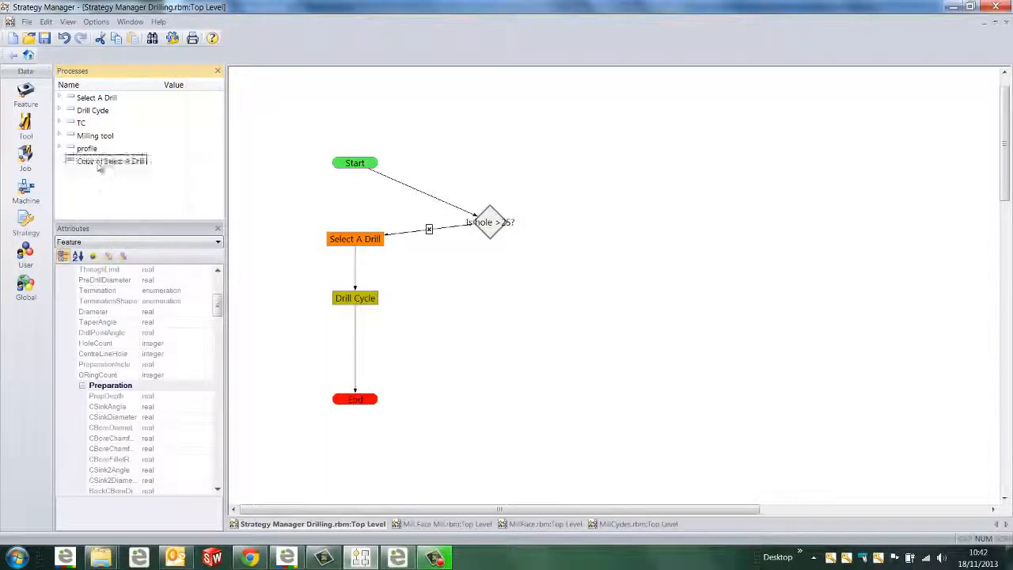
pyautogui.click(96, 163)
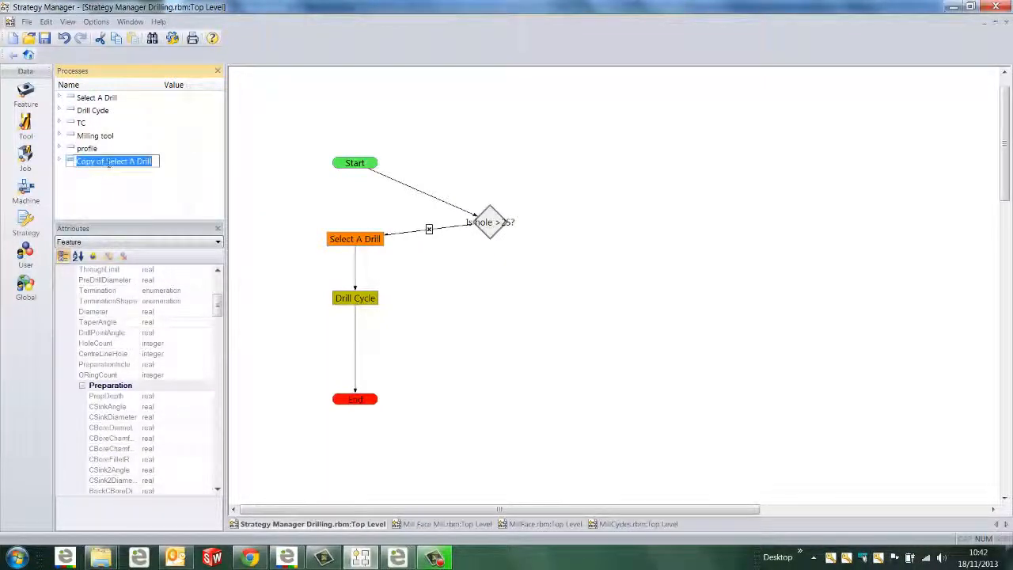
pyautogui.moveTo(109, 164); pyautogui.dragTo(32, 180)
pyautogui.press('Delete')
pyautogui.write('2')
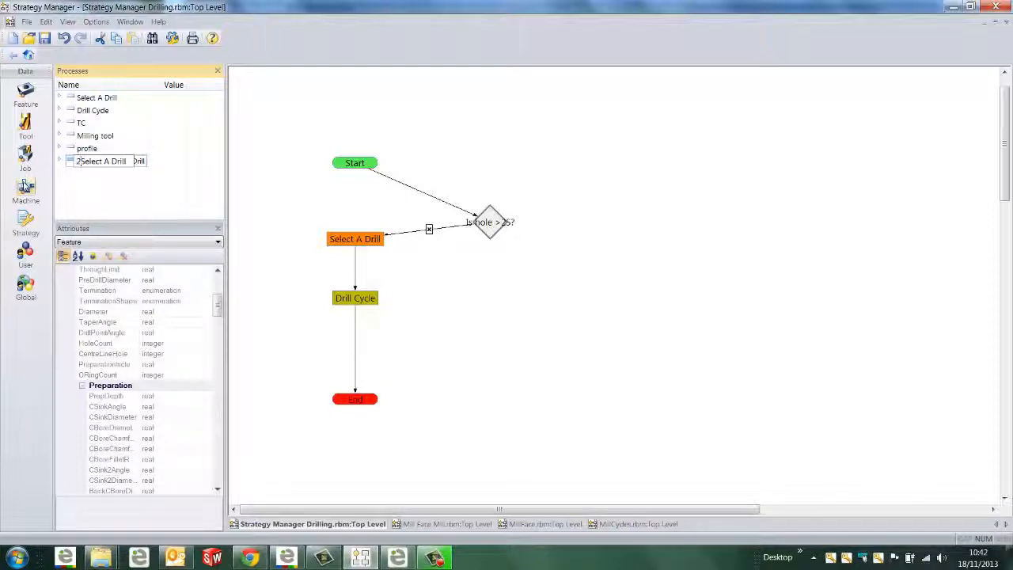
pyautogui.write('nd')
pyautogui.press('Delete')
pyautogui.press('Delete')
pyautogui.press('Delete')
pyautogui.press('Delete')
pyautogui.press('Delete')
pyautogui.press('Delete')
# Set the Milling Cutter diameter of 2nd Drill to half the hole diameter with Feature.Hole2.Diameter/2
pyautogui.click(59, 160)
pyautogui.click(69, 174)
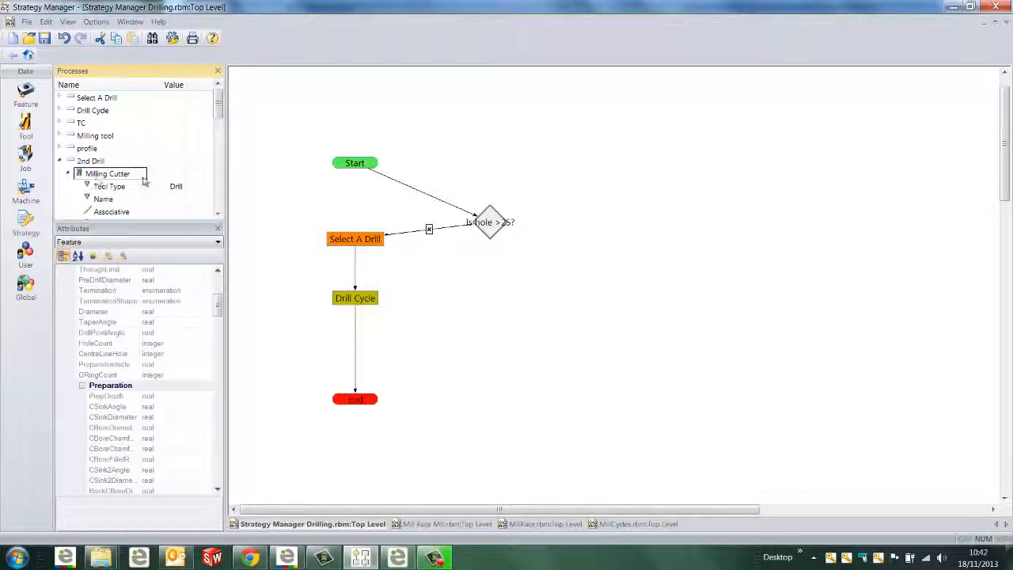
pyautogui.moveTo(217, 113); pyautogui.dragTo(219, 128)
pyautogui.click(181, 162)
pyautogui.click(181, 165)
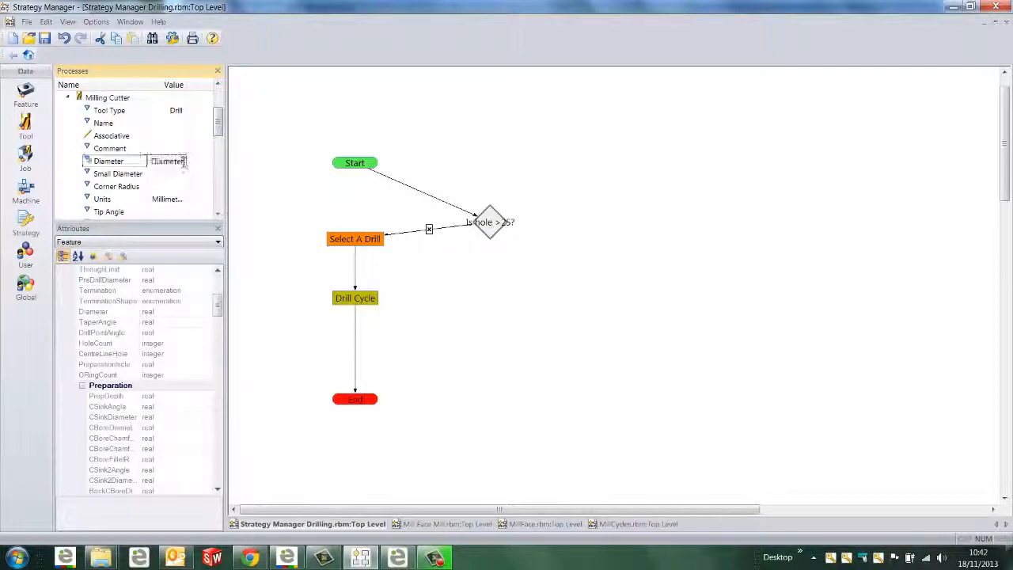
pyautogui.moveTo(225, 164); pyautogui.dragTo(288, 162)
pyautogui.moveTo(188, 87); pyautogui.dragTo(237, 86)
pyautogui.click(231, 161)
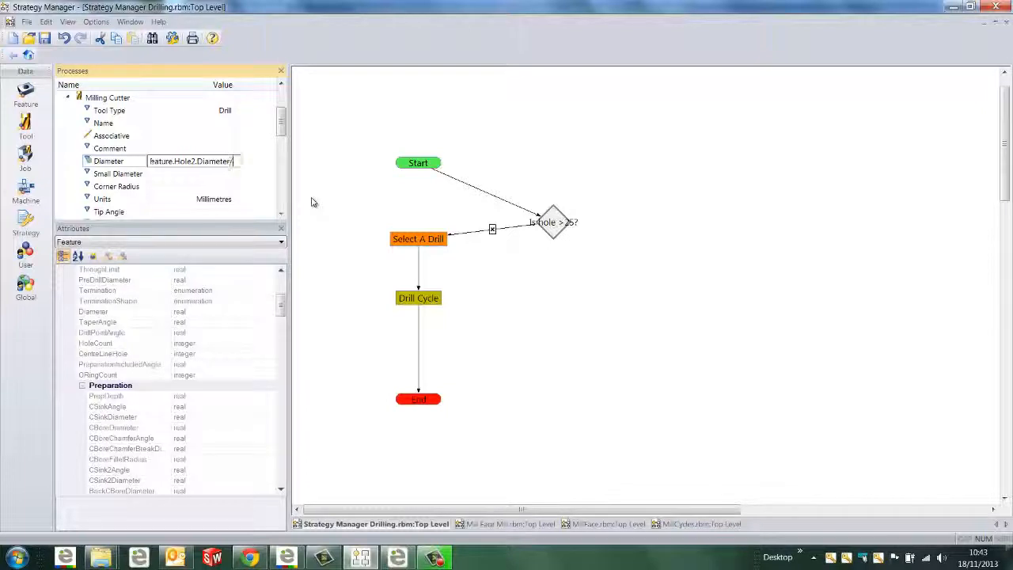
pyautogui.write('/2')
pyautogui.press('Return')
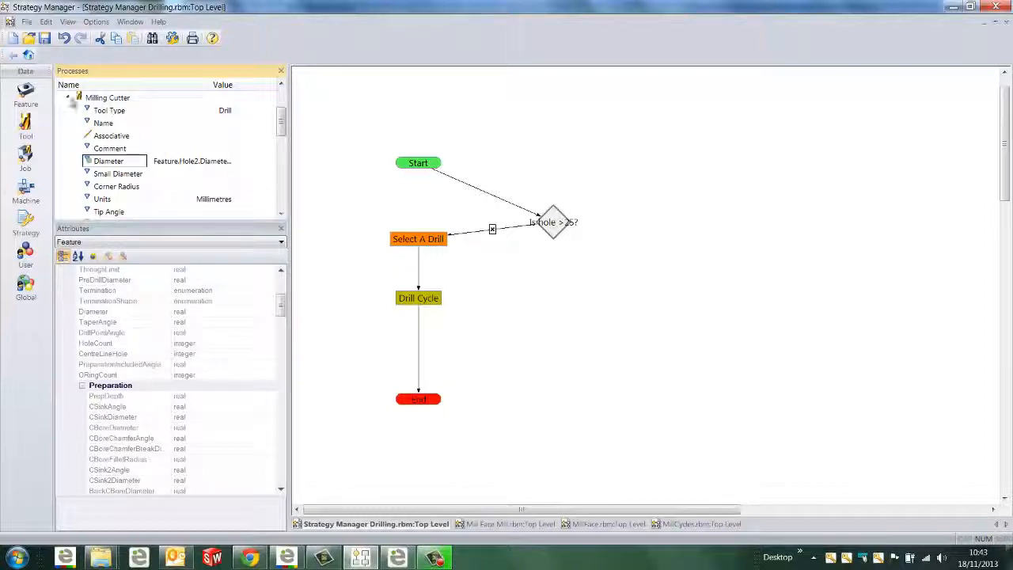
# Place the 2nd Drill process in the flowchart below the decision node and connect it as the Yes branch
pyautogui.click(68, 98)
pyautogui.moveTo(90, 160); pyautogui.dragTo(583, 276)
pyautogui.moveTo(557, 223); pyautogui.dragTo(578, 274)
pyautogui.click(570, 273)
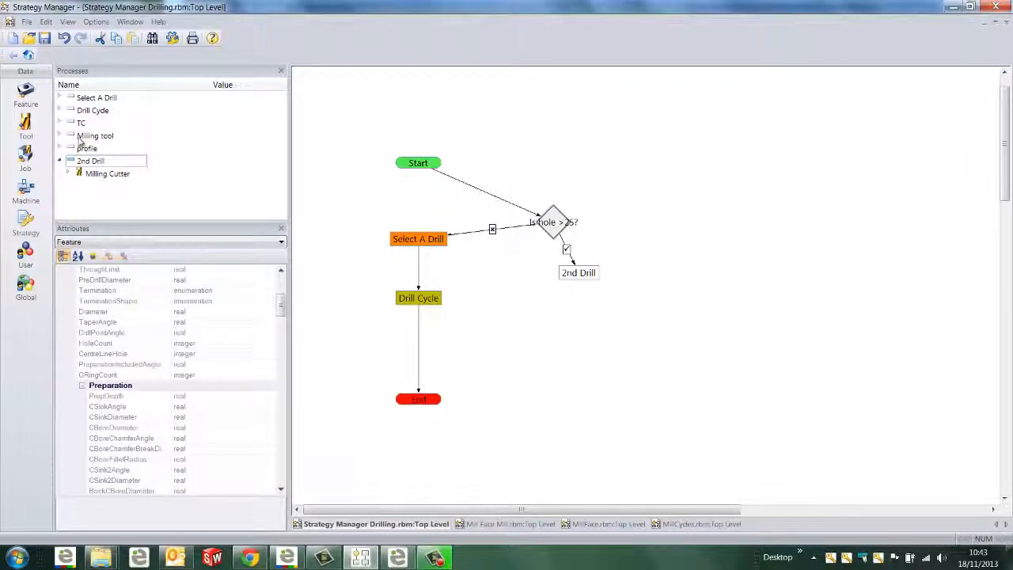
# Add Drill Cycle and TC after 2nd Drill in the flowchart, and route TC back to Select A Drill
pyautogui.moveTo(93, 111); pyautogui.dragTo(583, 332)
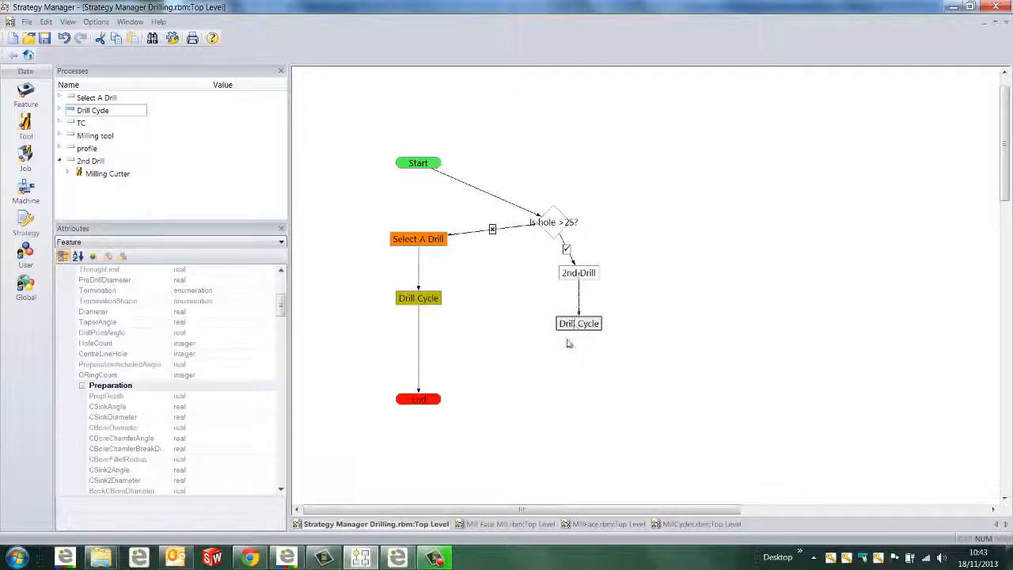
pyautogui.moveTo(95, 125); pyautogui.dragTo(545, 348)
pyautogui.moveTo(475, 298); pyautogui.dragTo(429, 243)
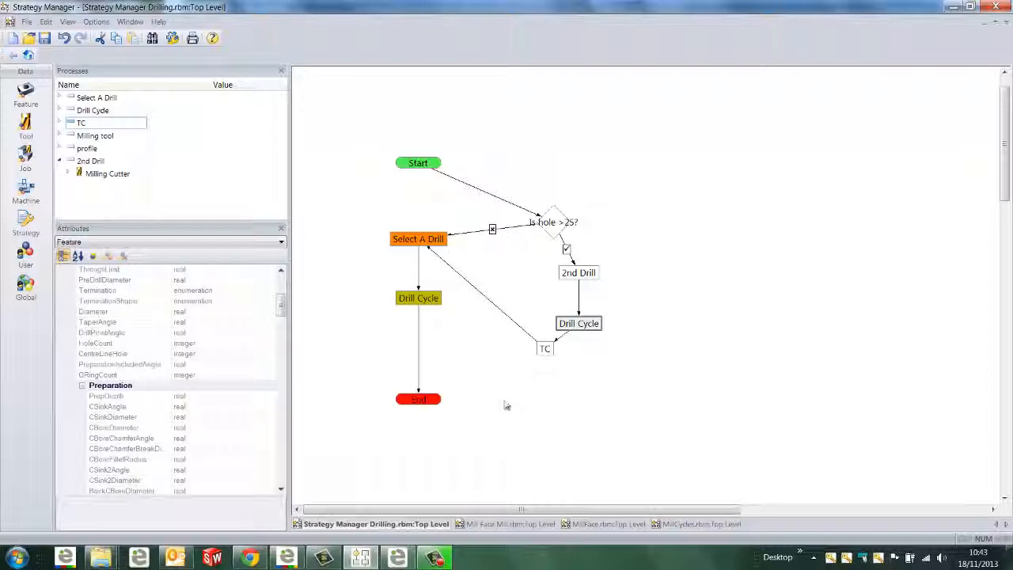
# Review the MillCycles strategy flowchart, and switch to the parting plate in Edgecam
pyautogui.click(677, 525)
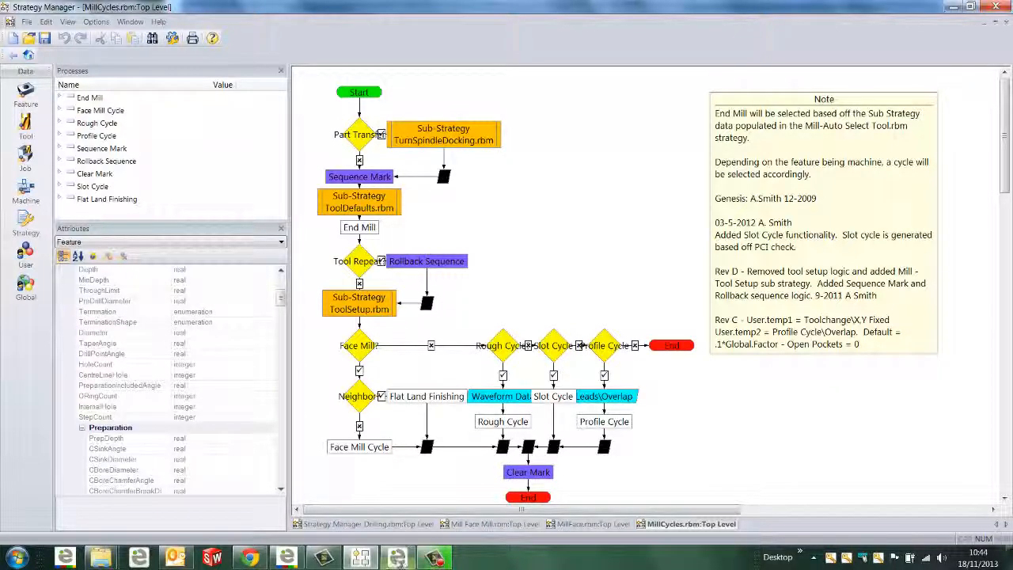
pyautogui.moveTo(398, 560)
pyautogui.click(372, 506)
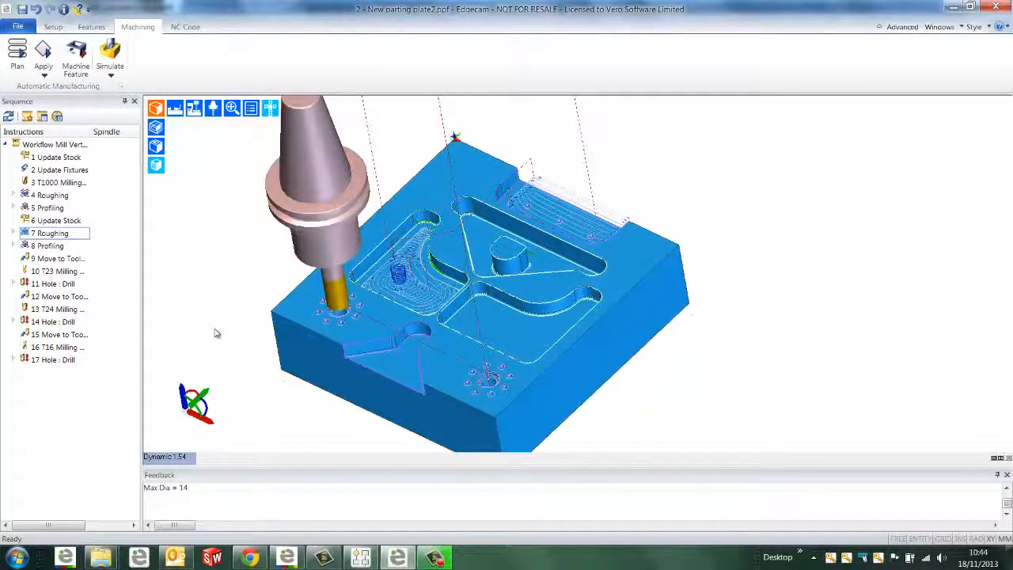
# Turn on the advanced interface and look through the tooling types and milling cycles, including Roughing
pyautogui.click(916, 30)
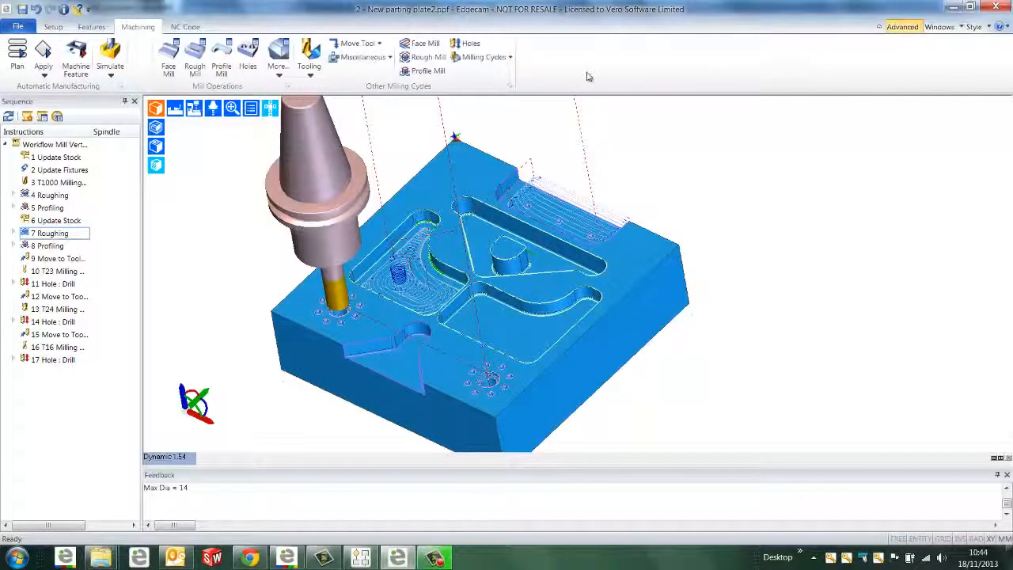
pyautogui.click(308, 62)
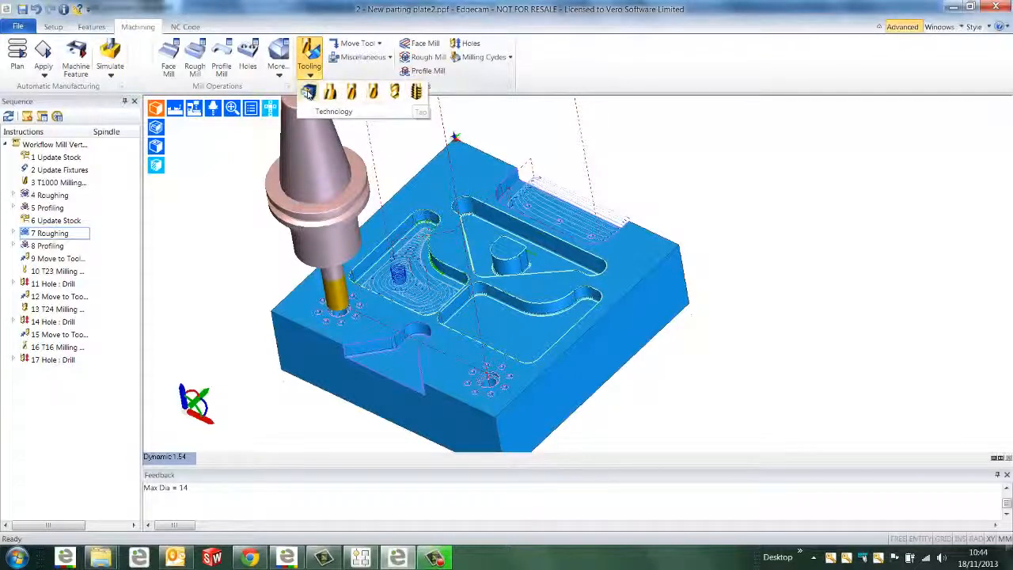
pyautogui.click(484, 57)
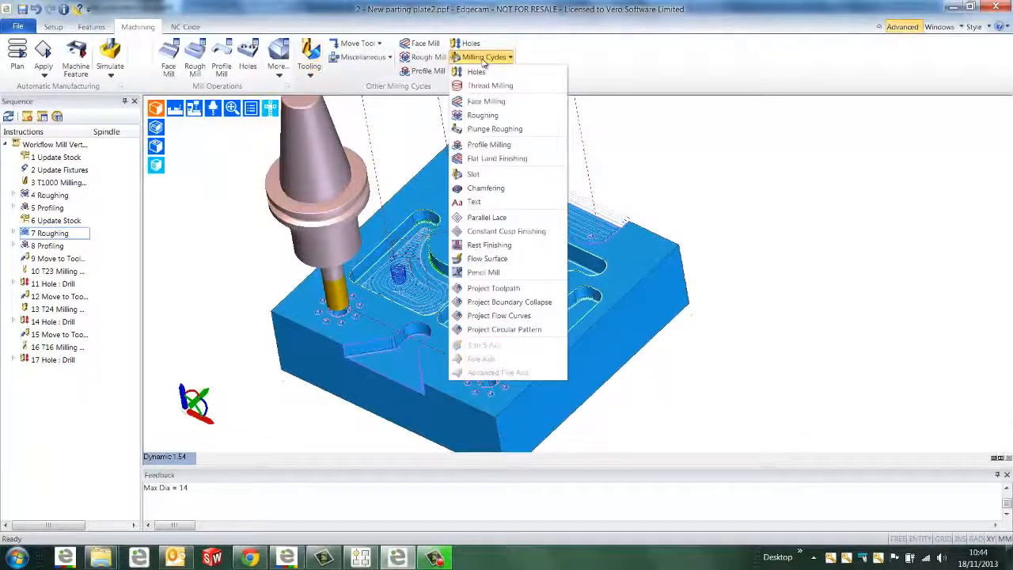
pyautogui.click(507, 116)
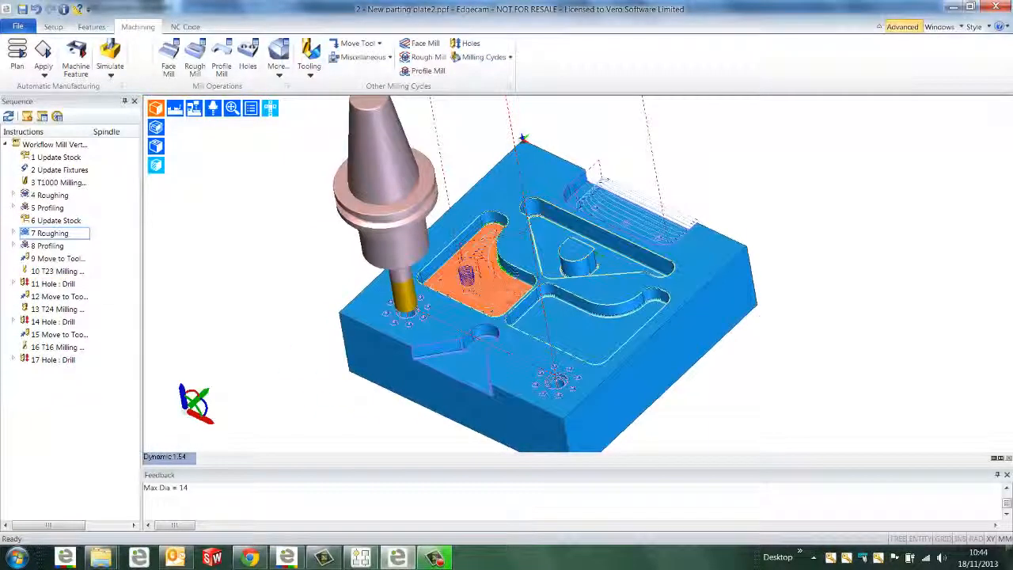
# Edit the curved pocket's waveform roughing cycle with an XY Offset of 0.25 and a stepover of 20%
pyautogui.scroll(3, 511, 278)
pyautogui.scroll(1, 510, 279)
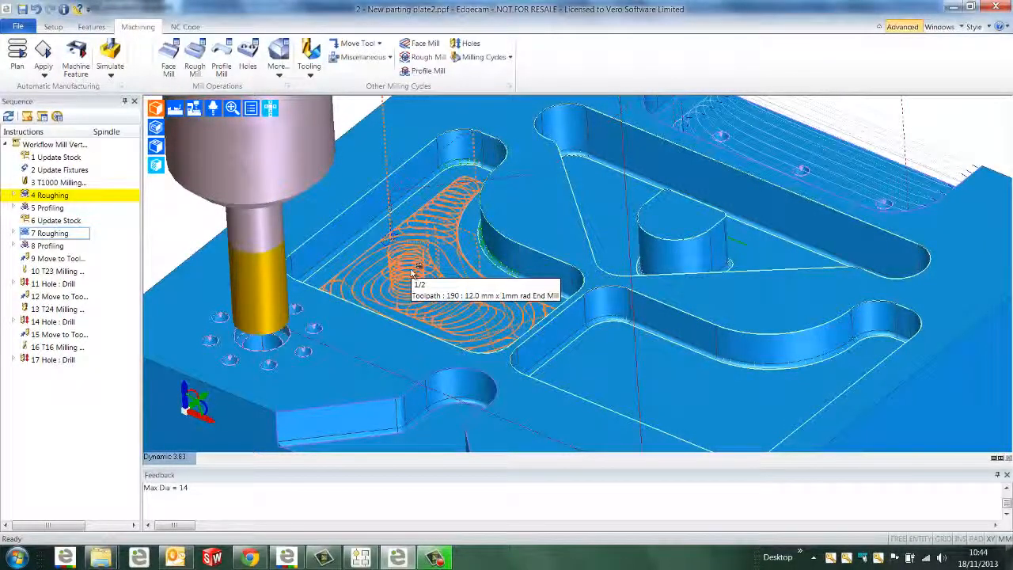
pyautogui.doubleClick(412, 273)
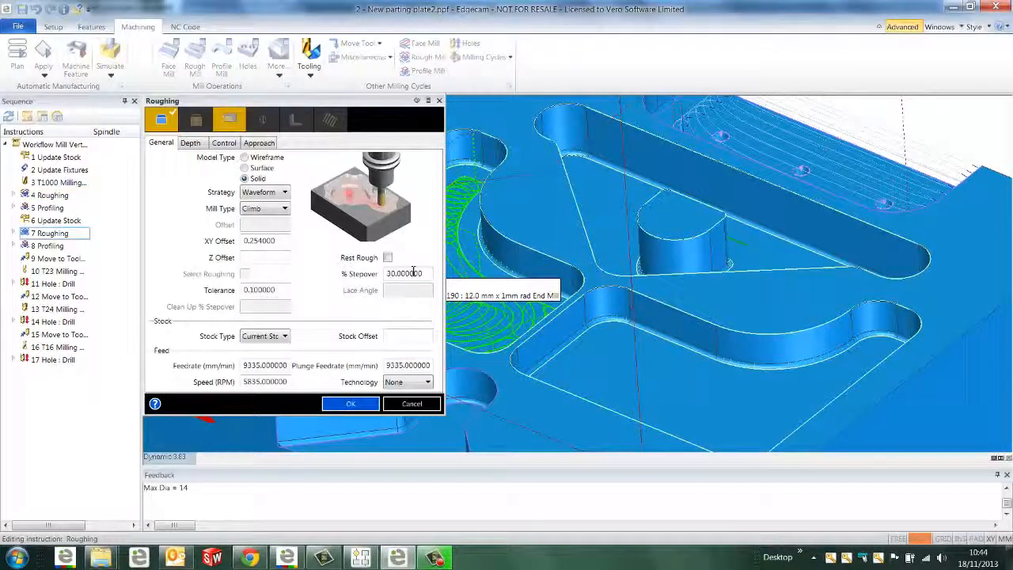
pyautogui.click(284, 240)
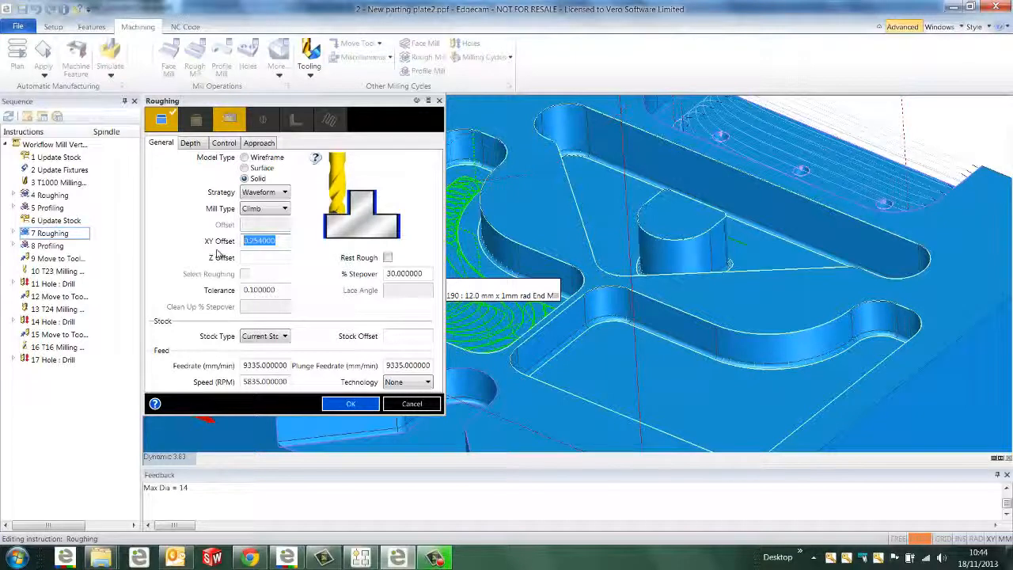
pyautogui.write('0.25')
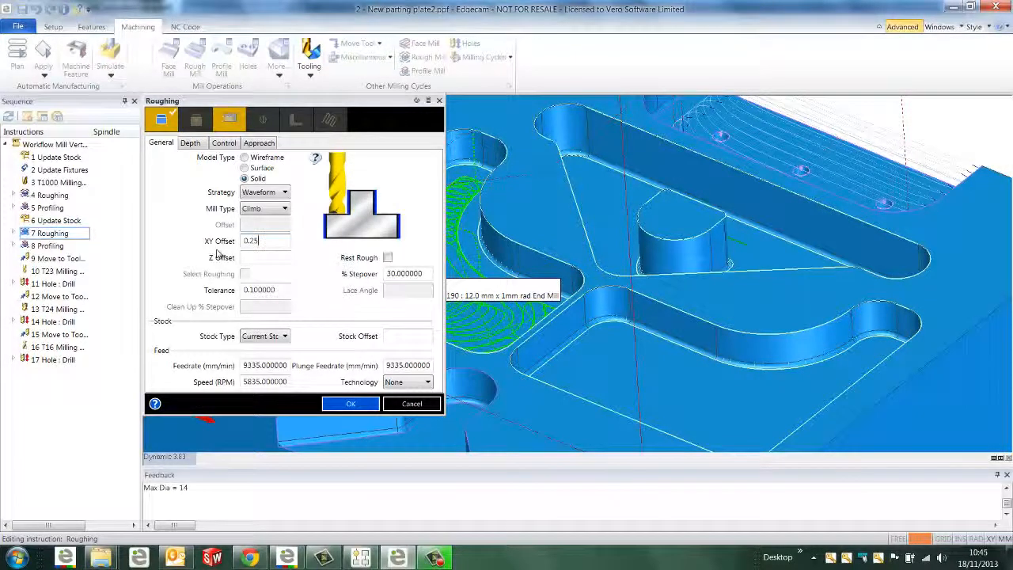
pyautogui.click(424, 273)
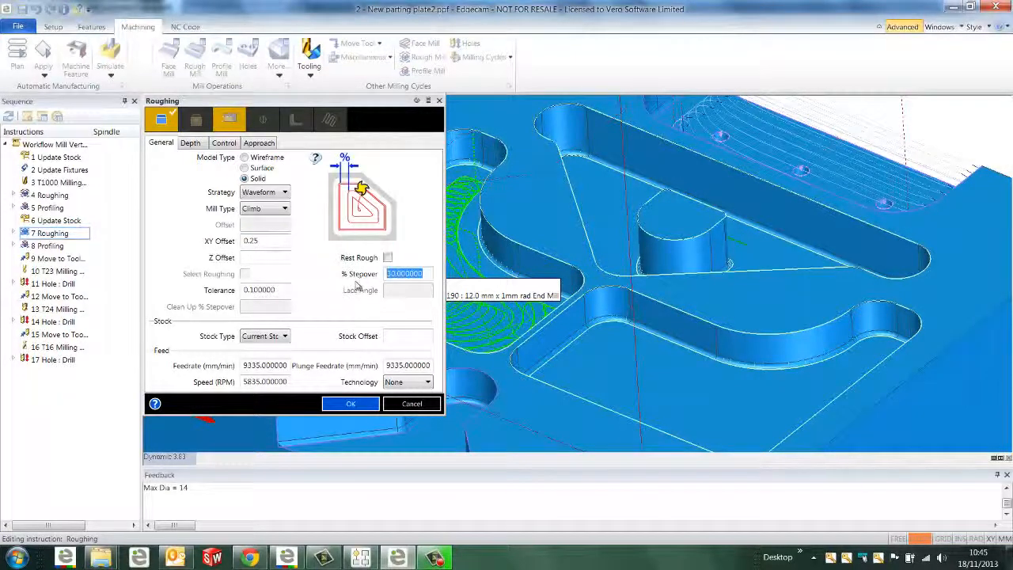
pyautogui.write('20')
# Set the roughing feedrate to 500 mm/min and regenerate the pocket's toolpath
pyautogui.click(264, 366)
pyautogui.doubleClick(264, 366)
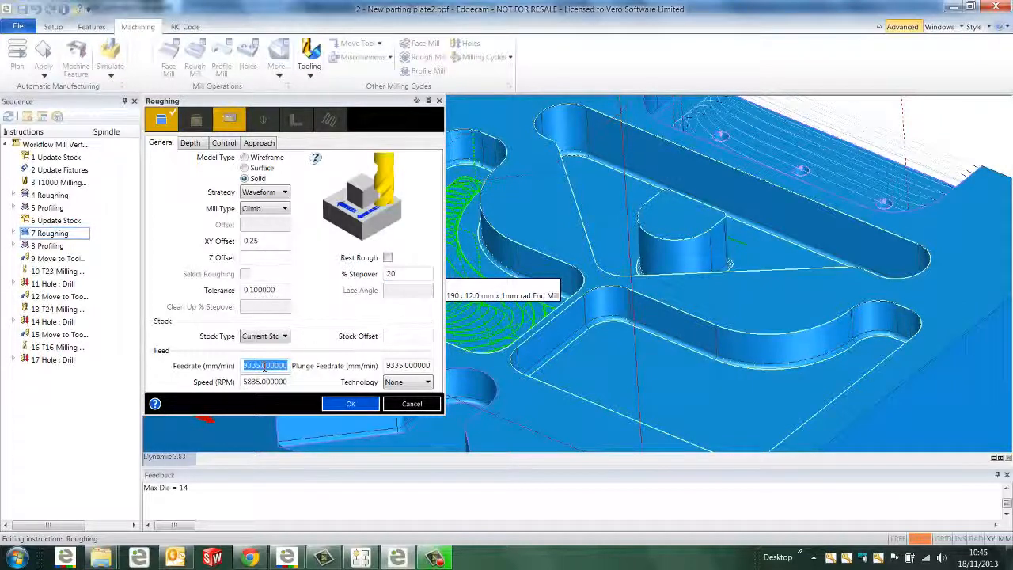
pyautogui.write('500')
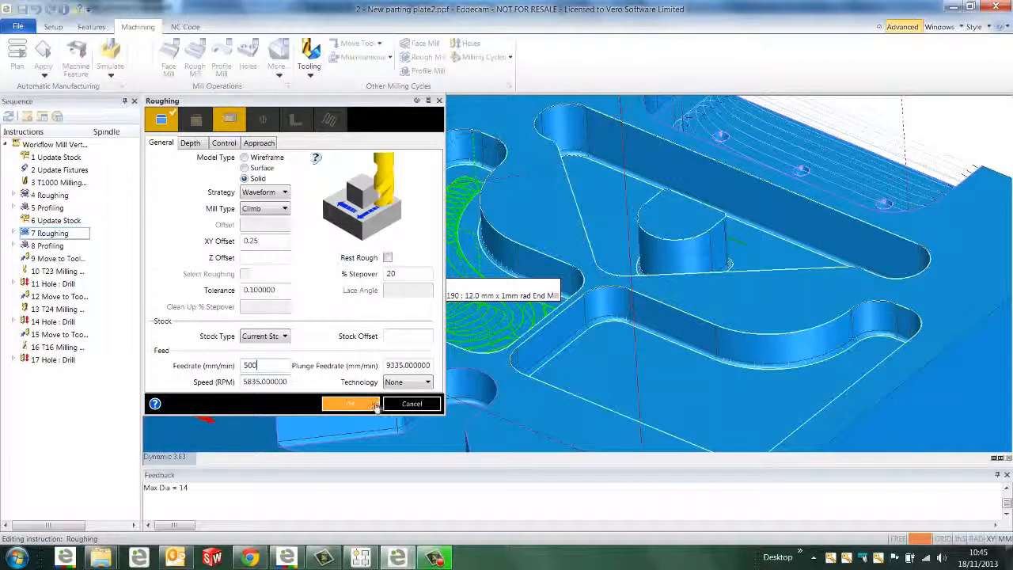
pyautogui.click(350, 403)
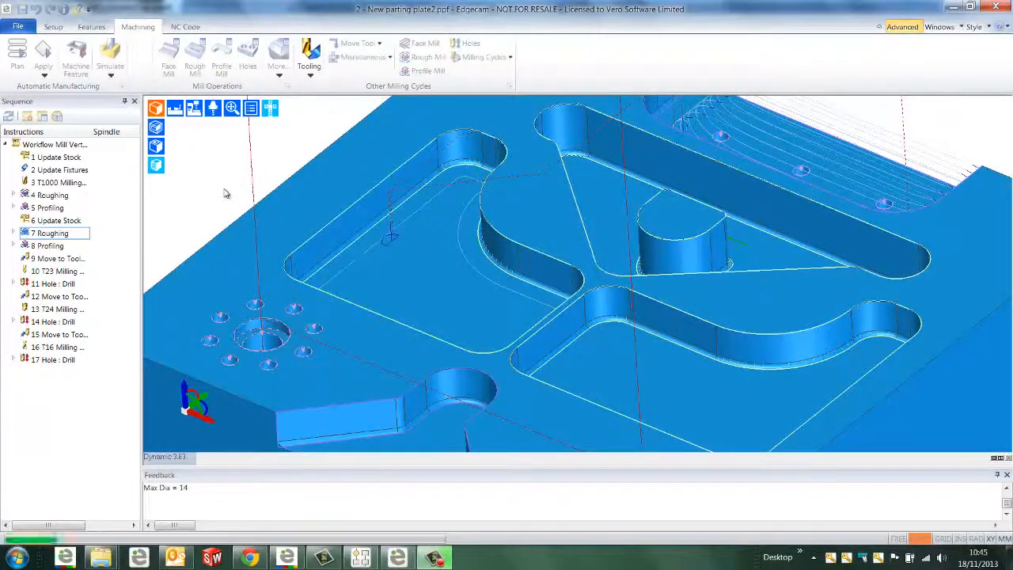